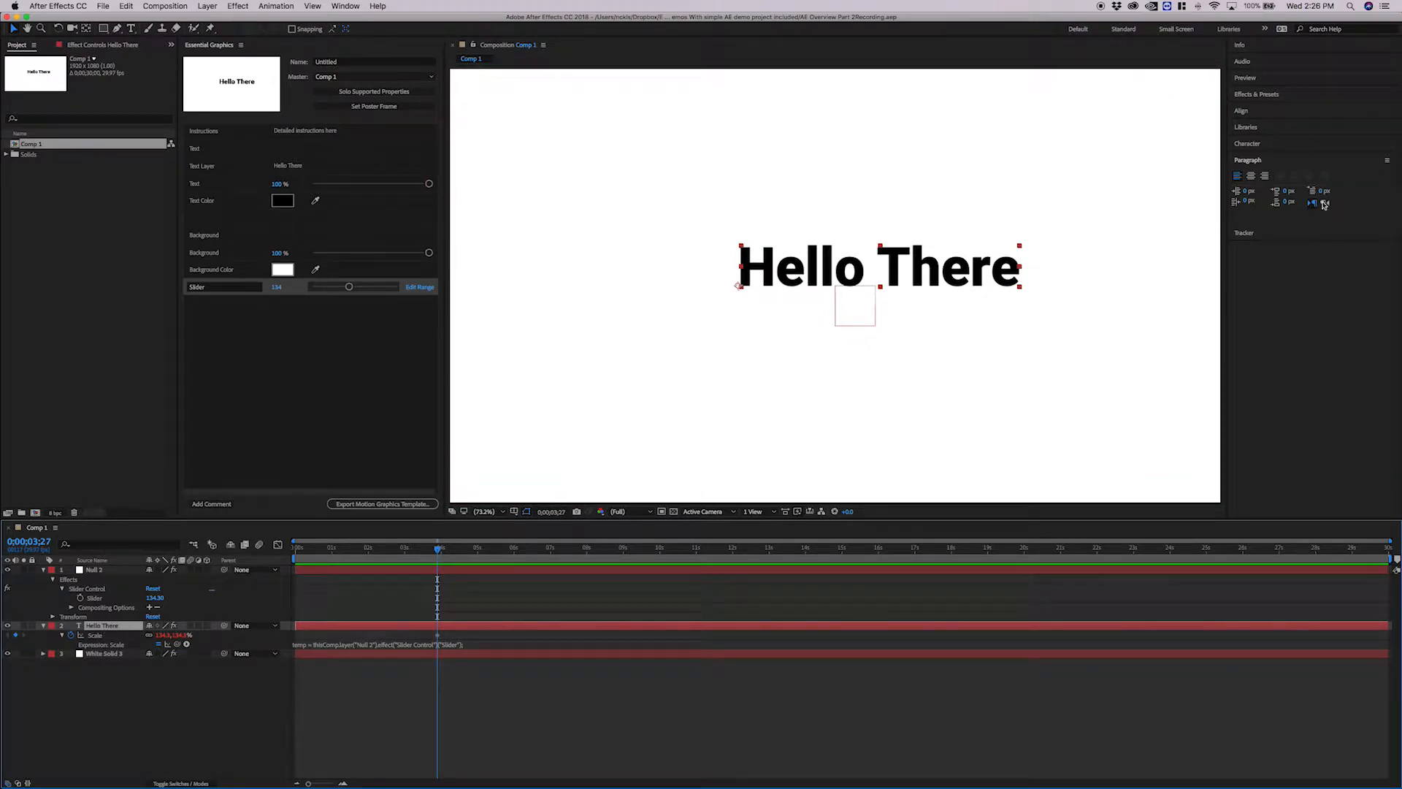
- Center-align the Hello There text and set its horizontal position to 960
left_click(1250, 177)
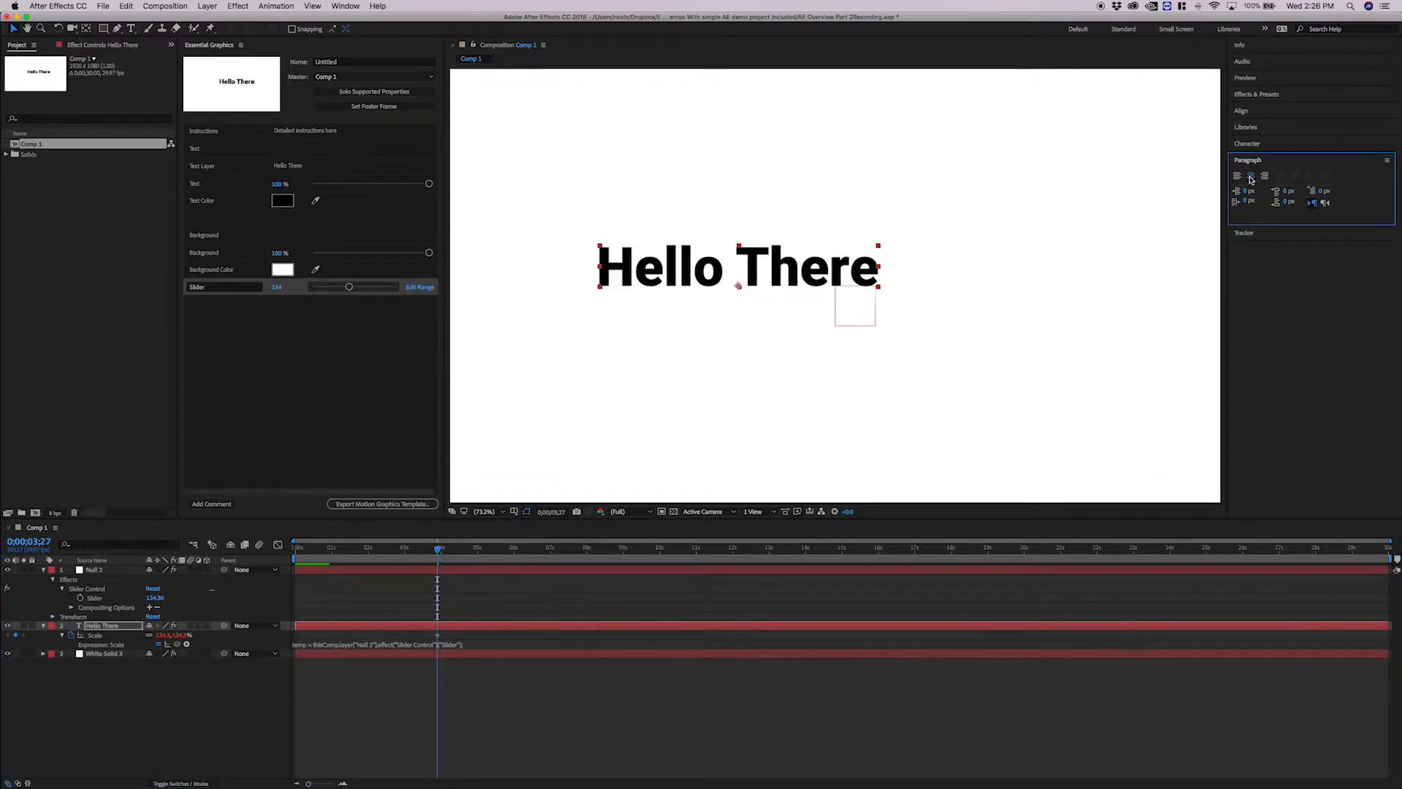
left_click(43, 626)
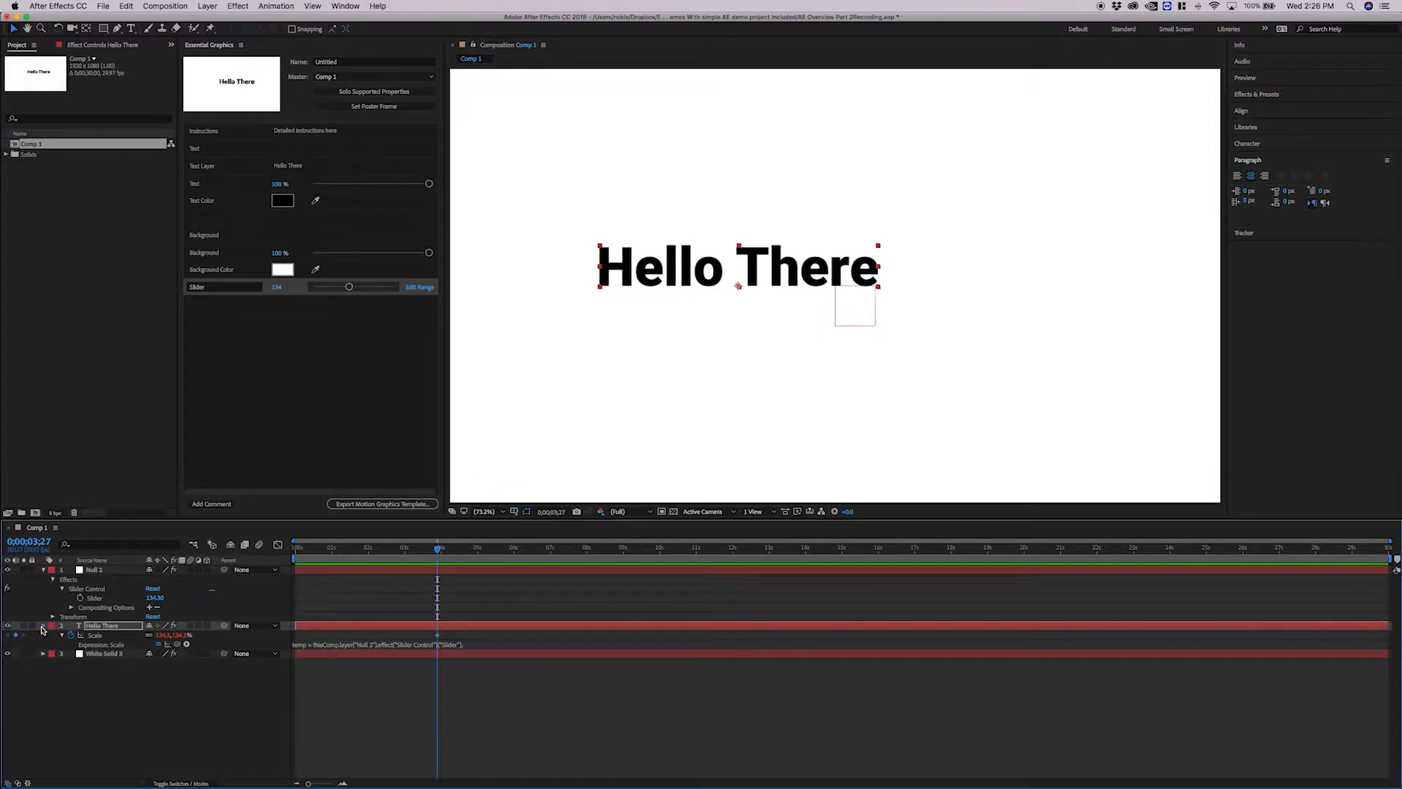
left_click(43, 625)
left_click(152, 673)
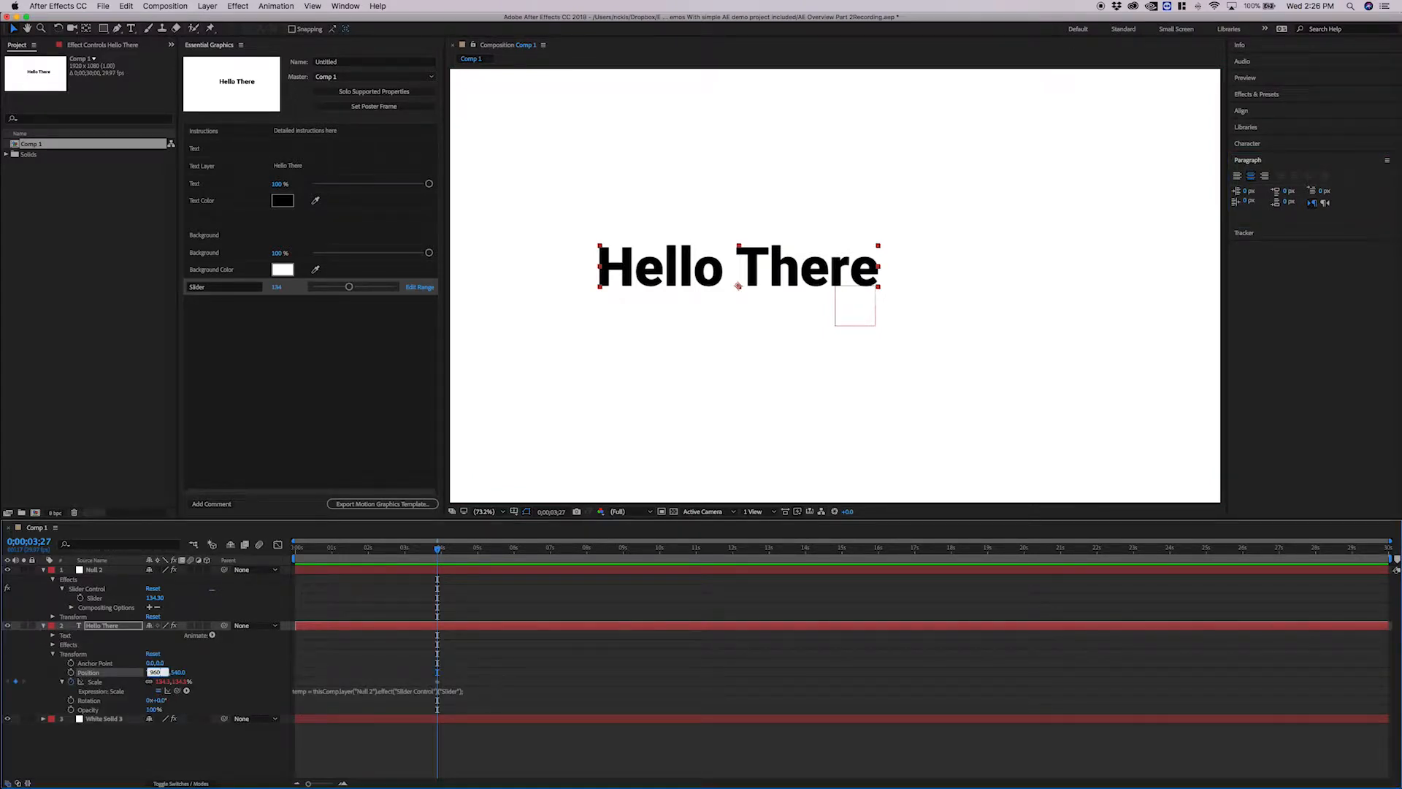
key("Return")
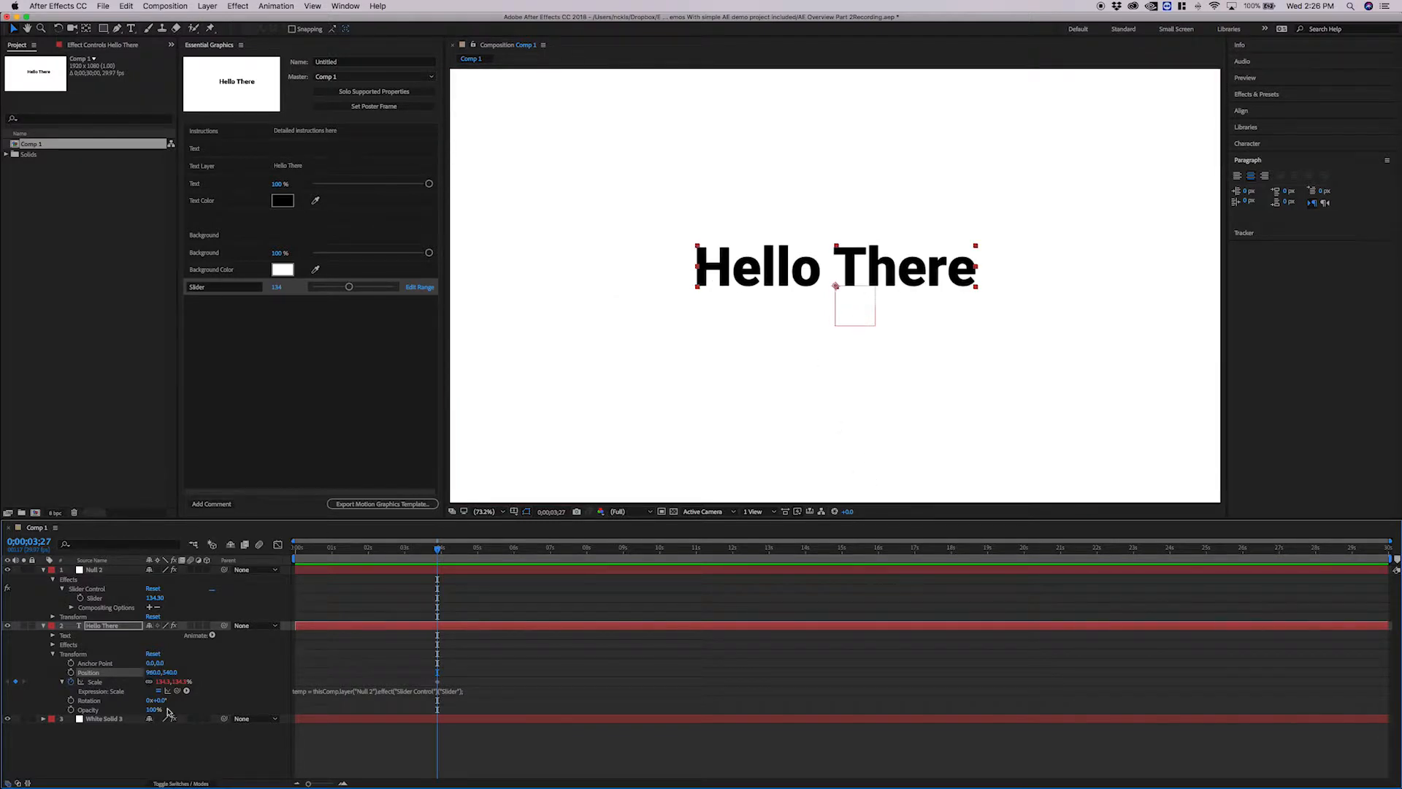
- Raise the template's Slider control to 300 and set the text layer's vertical anchor point to -35
left_click_drag(343, 289, 397, 288)
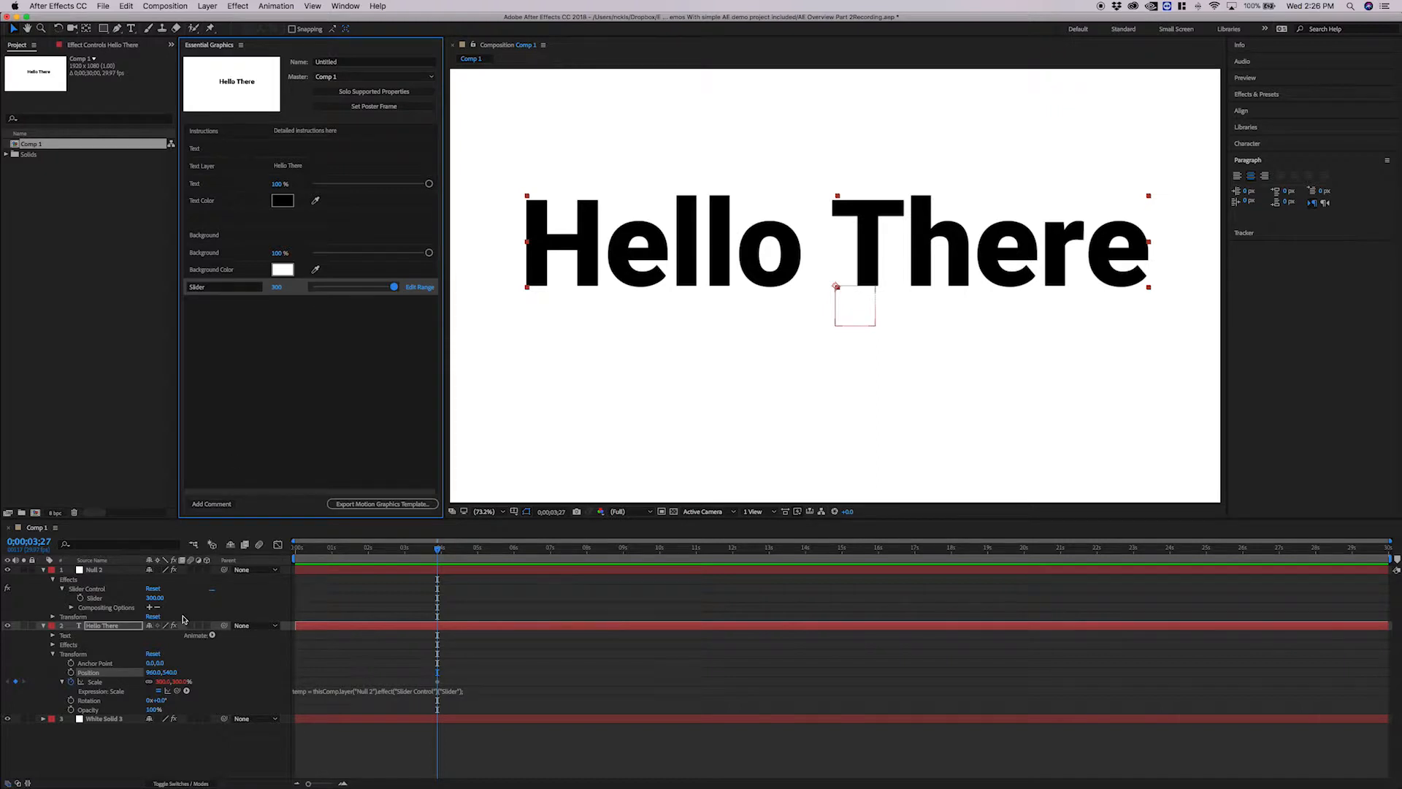
left_click_drag(159, 663, 131, 666)
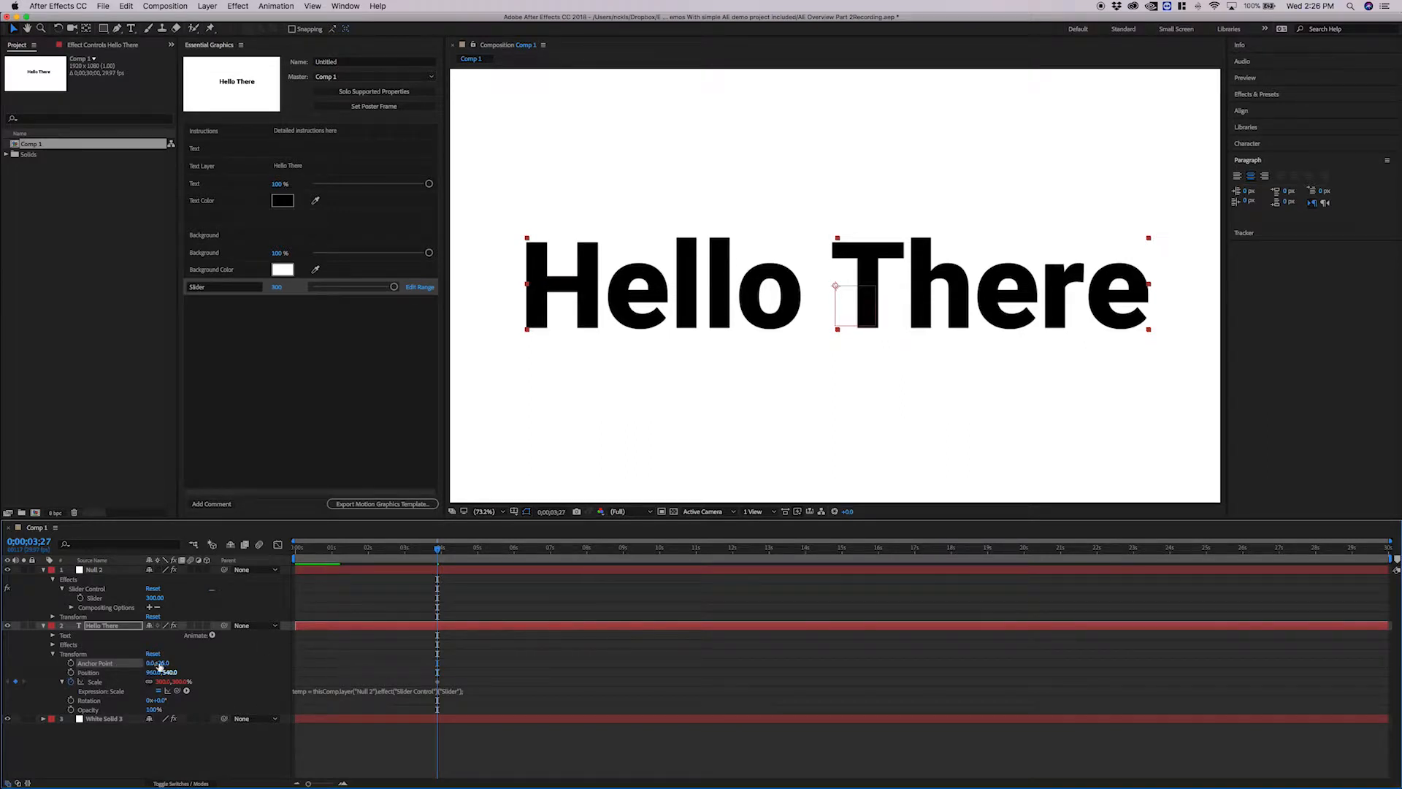
left_click(179, 414)
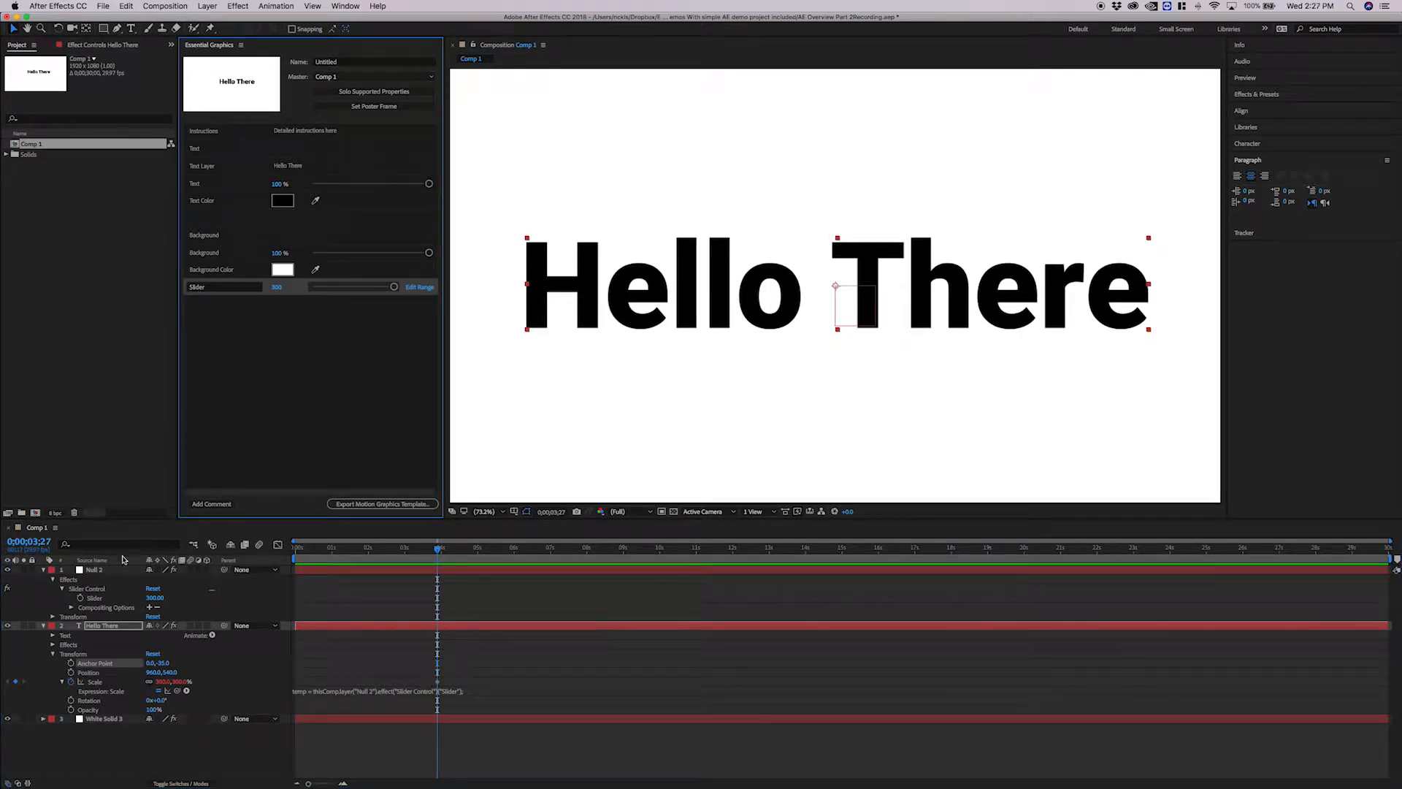
- Rename the Hello There layer as Text
left_click(102, 626)
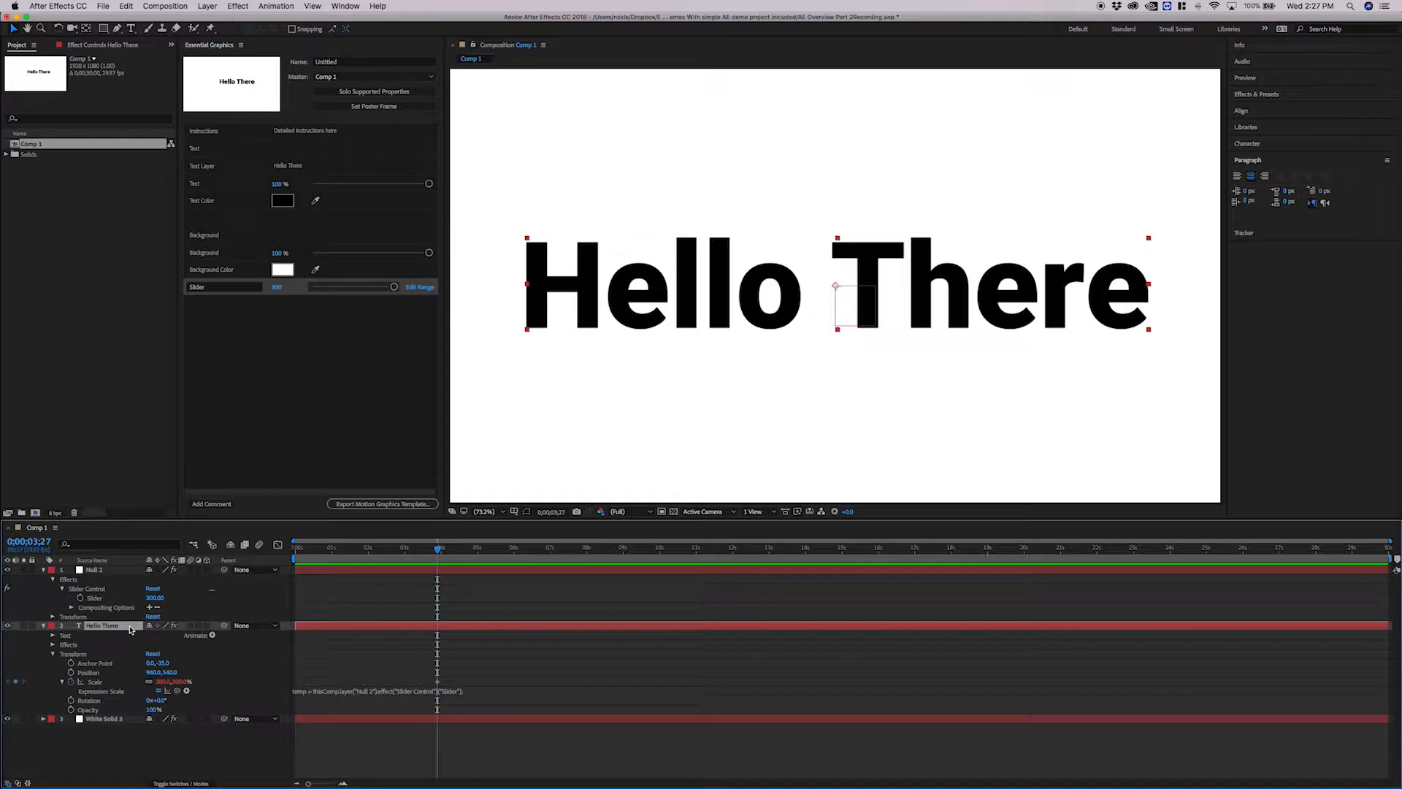
key("Return")
type("Text")
key("Return")
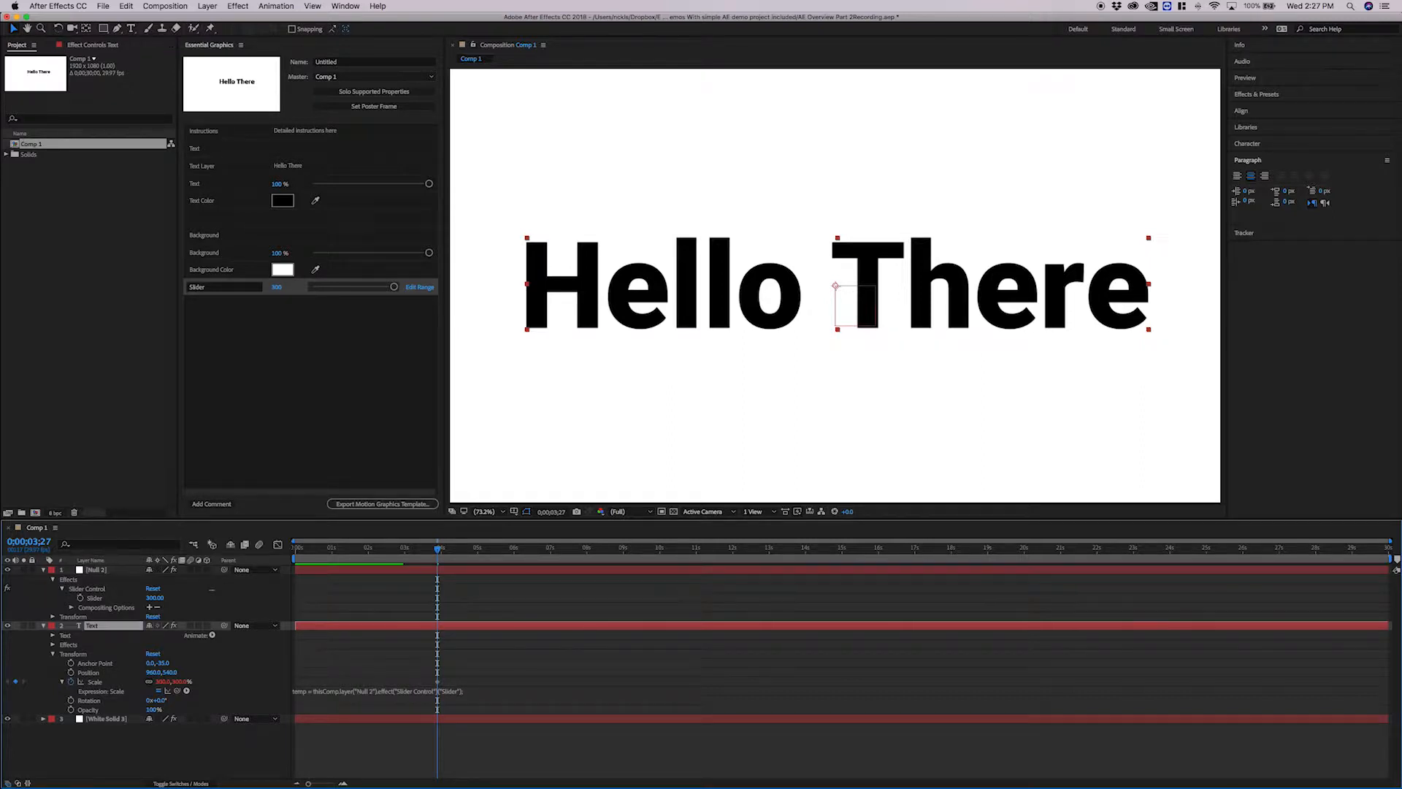
- Rename the null layer as Controls and the white solid layer as Background
left_click(97, 569)
key("Return")
type("Controls")
key("Return")
left_click(98, 718)
key("Return")
type("Background")
key("Return")
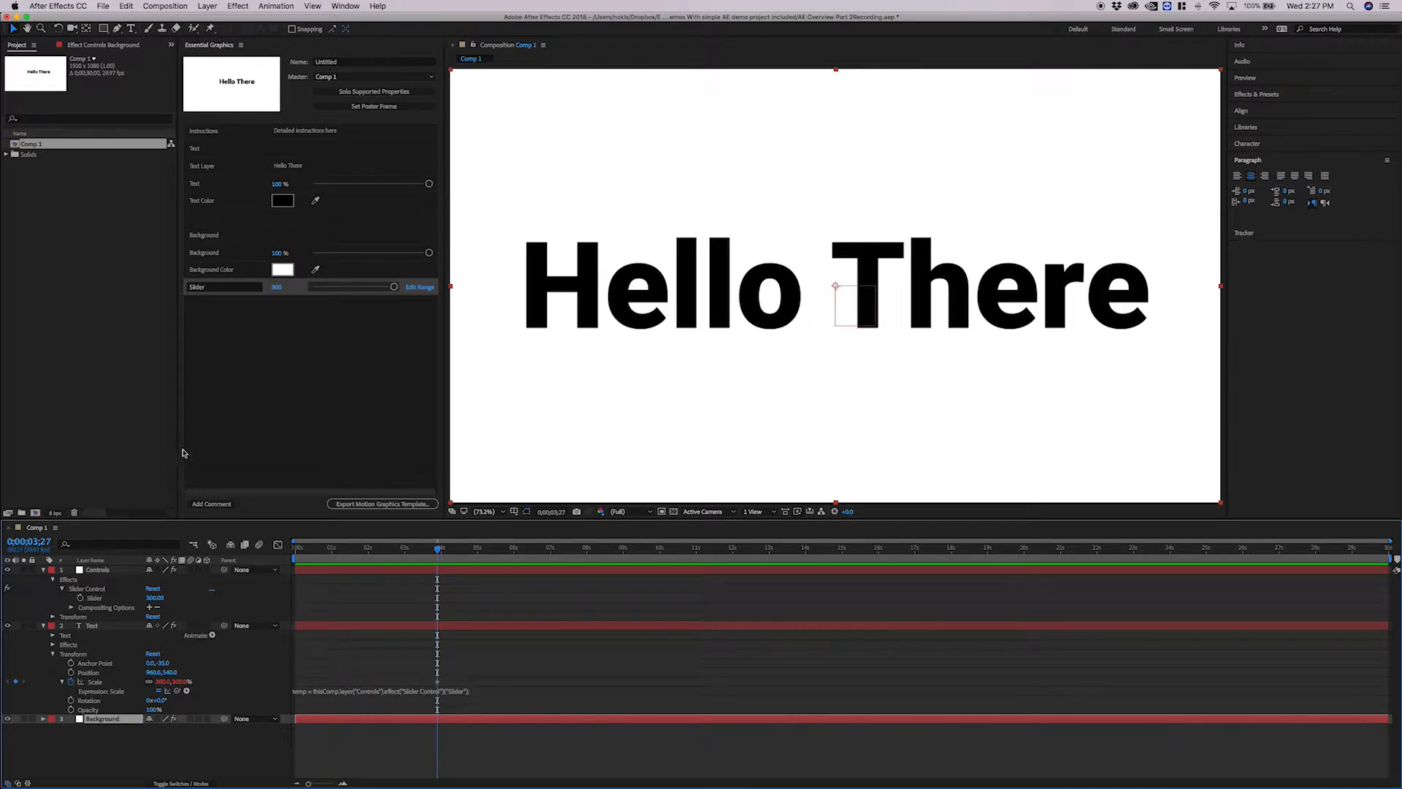
- Delete the Instructions comment from the template controls and retitle the two section comments TEXT and BACKGROUND in capitals
left_click(265, 387)
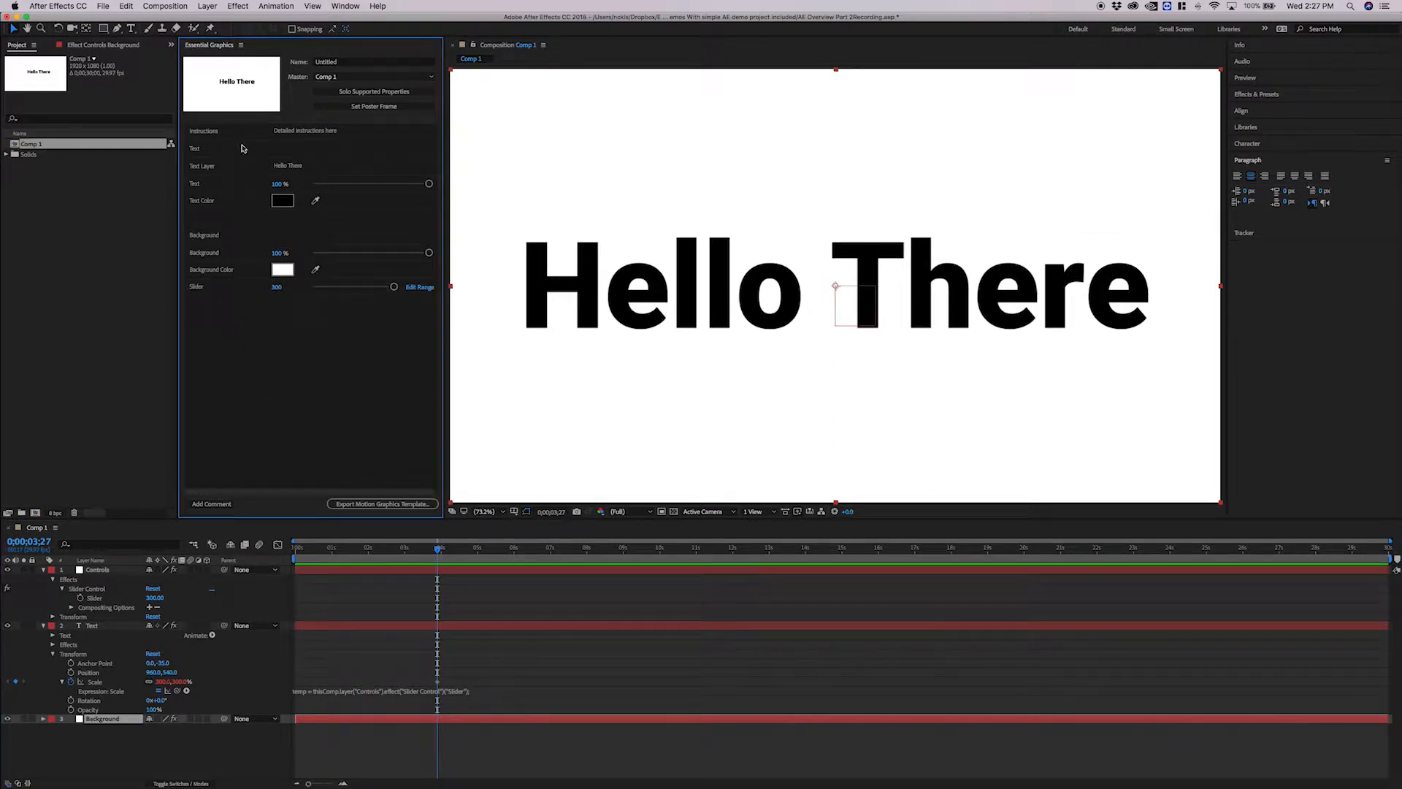
left_click(219, 133)
key("Delete")
left_click(208, 135)
left_click(209, 134)
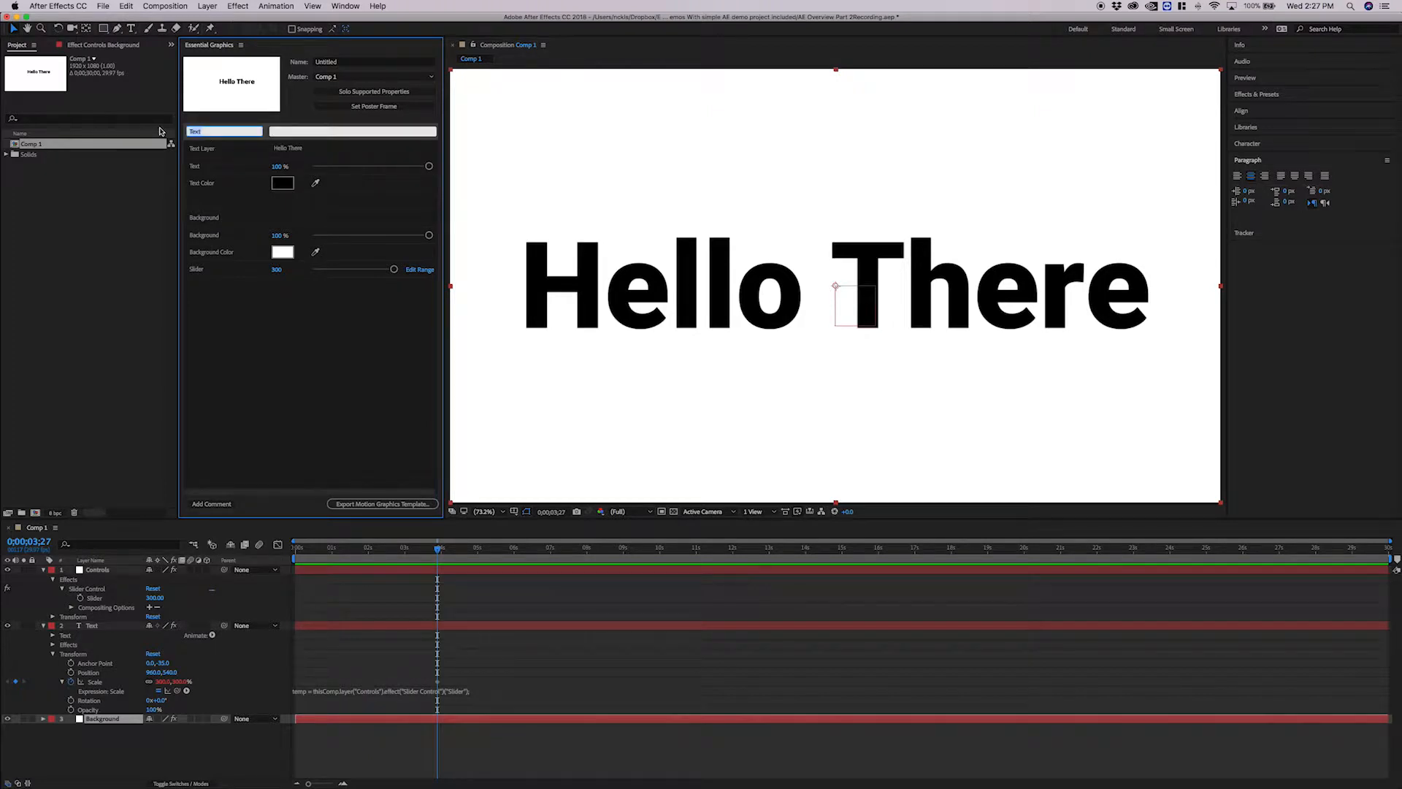
type("T")
key("Return")
- Rename the Slider control as Text Size and move it directly below Text Layer in the TEXT section
left_click(228, 272)
type("Text")
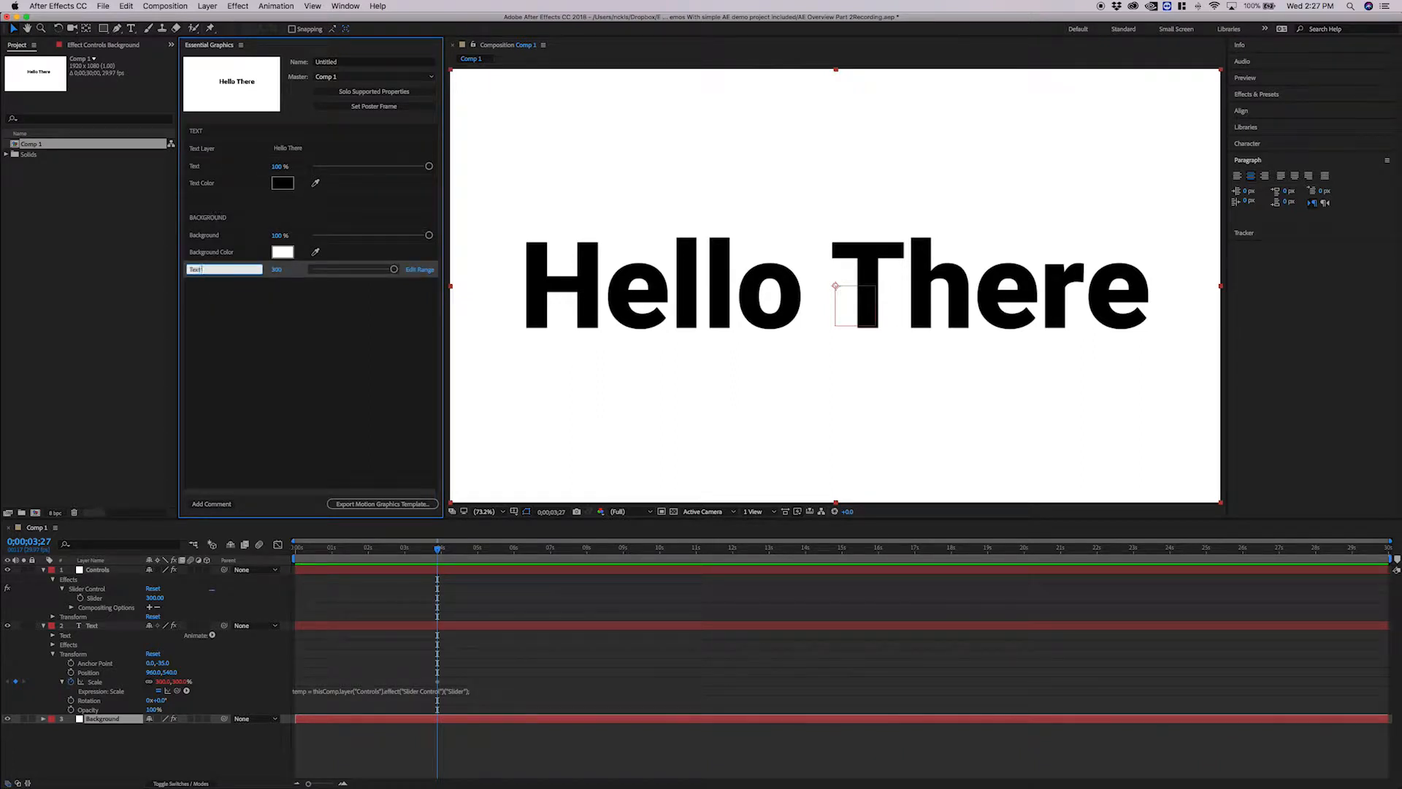
type(" Size")
key("Return")
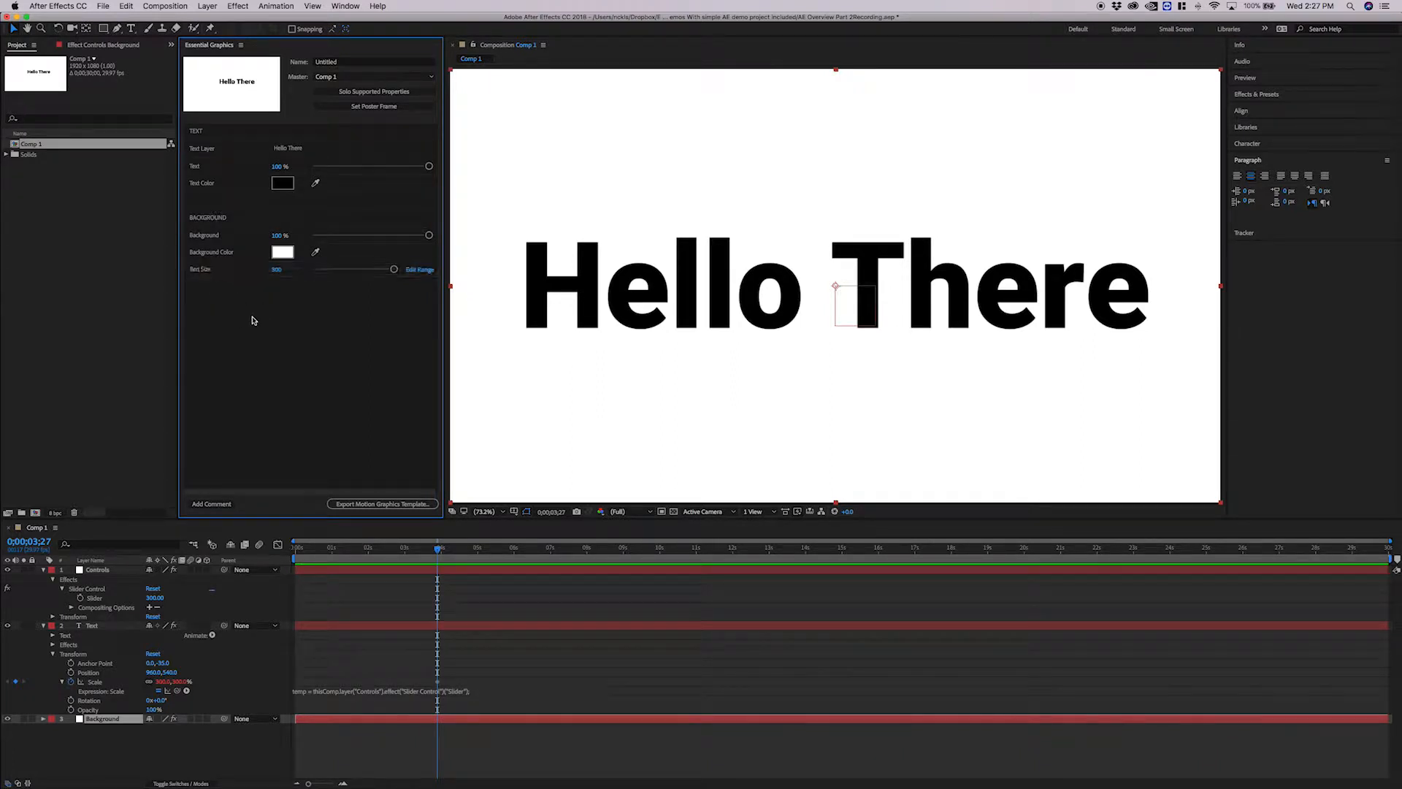
left_click_drag(228, 272, 291, 189)
- Rename the two percentage controls as Text Opacity and Background Opacity
left_click(235, 183)
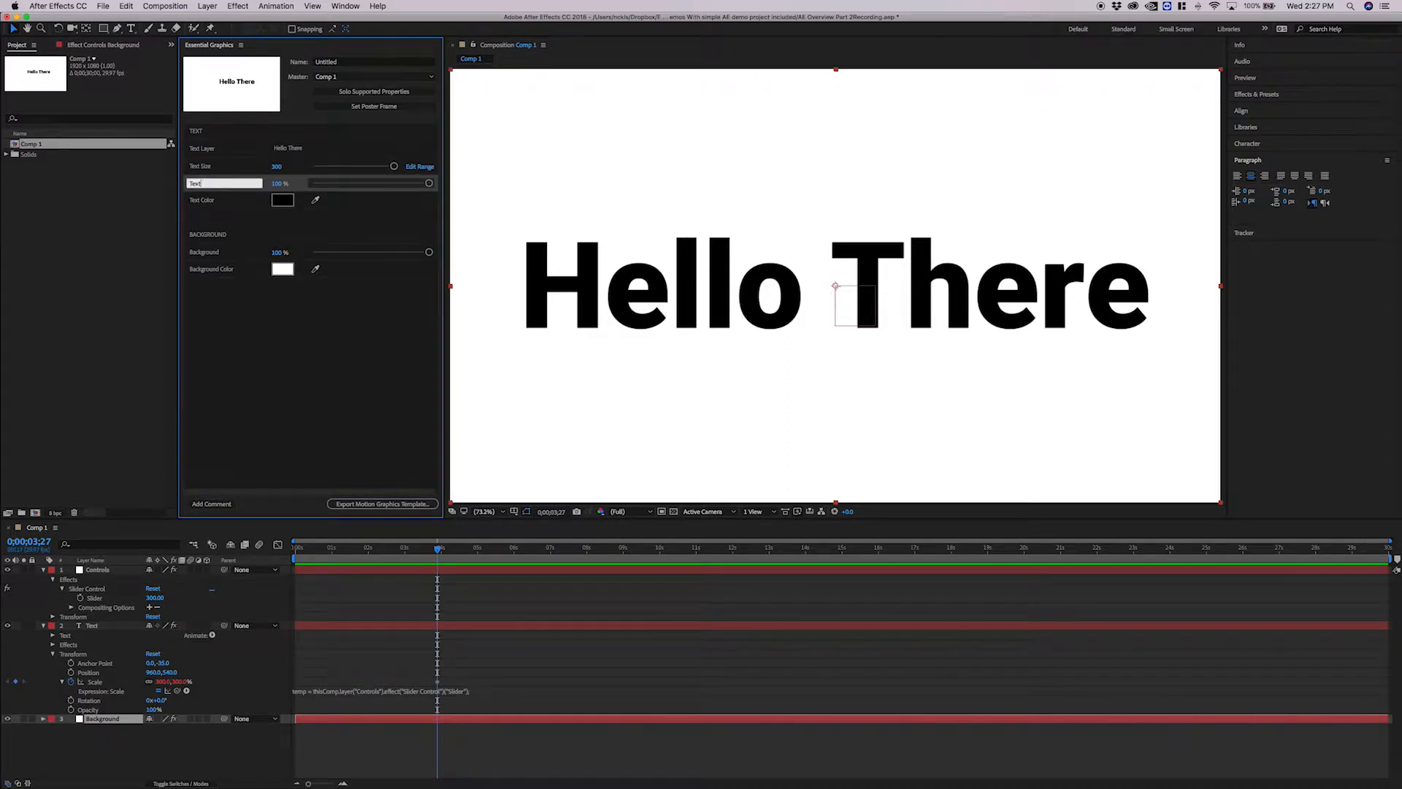
type("Opacity")
key("Return")
left_click(231, 253)
type("opac")
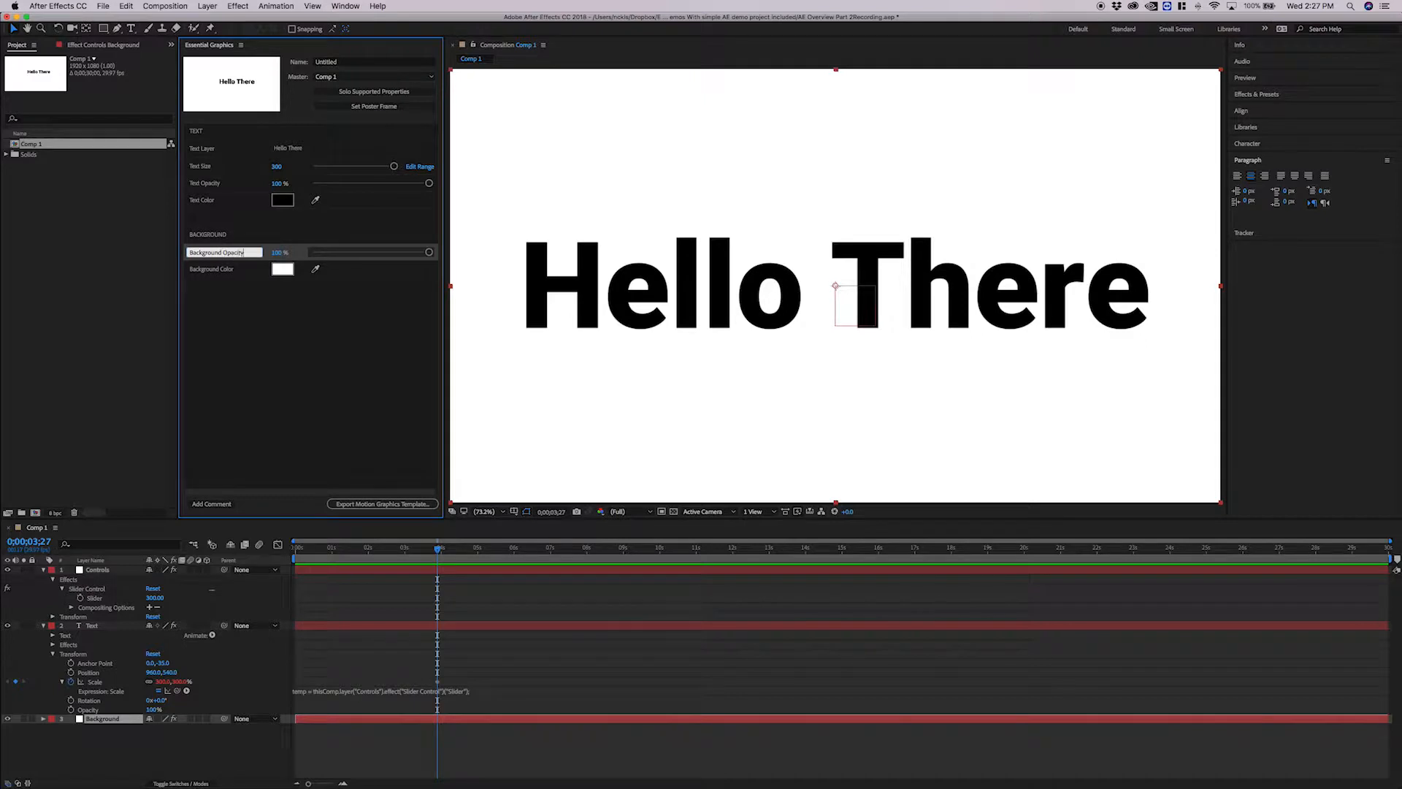
key("Return")
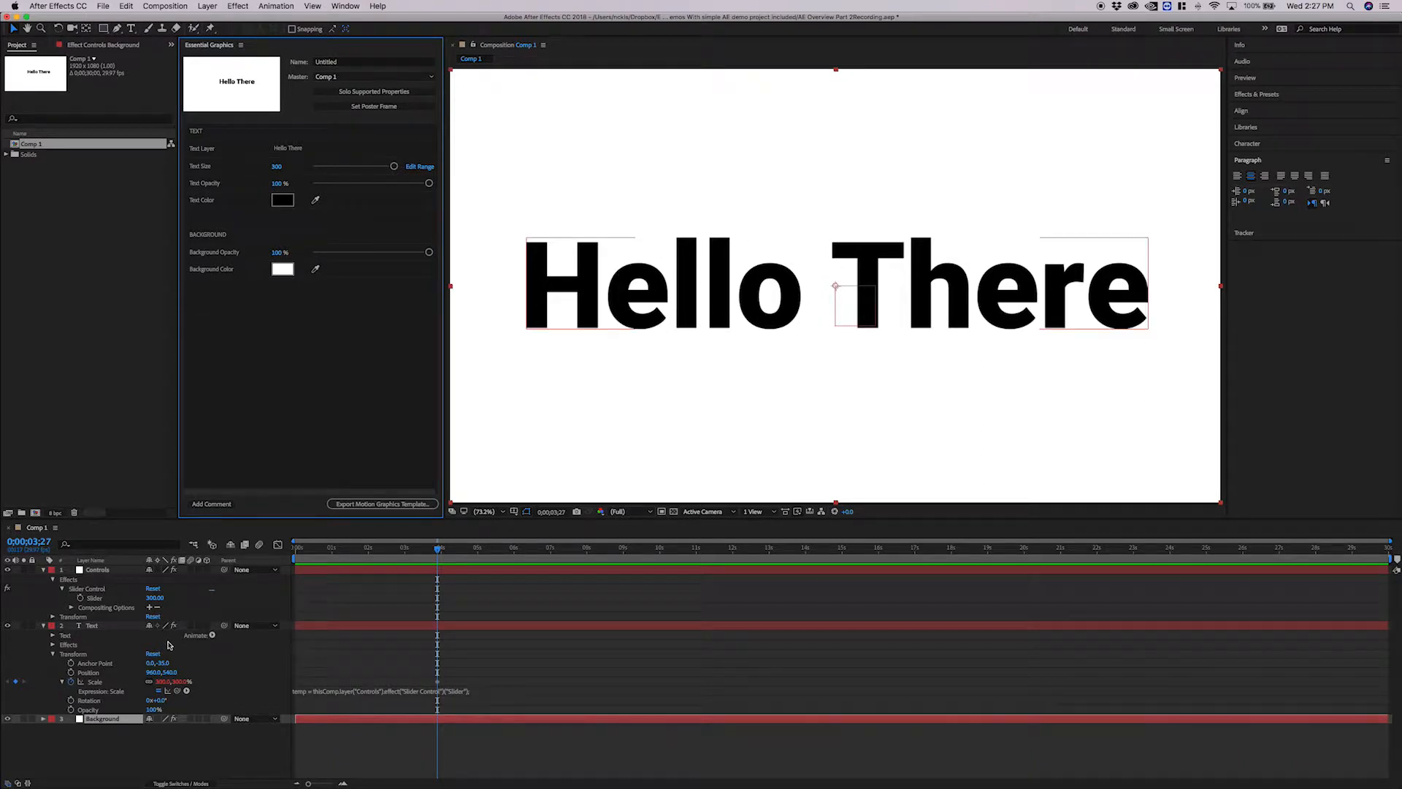
- Add a Position text animator to the Text layer and set its vertical offset to about 34
left_click(228, 657)
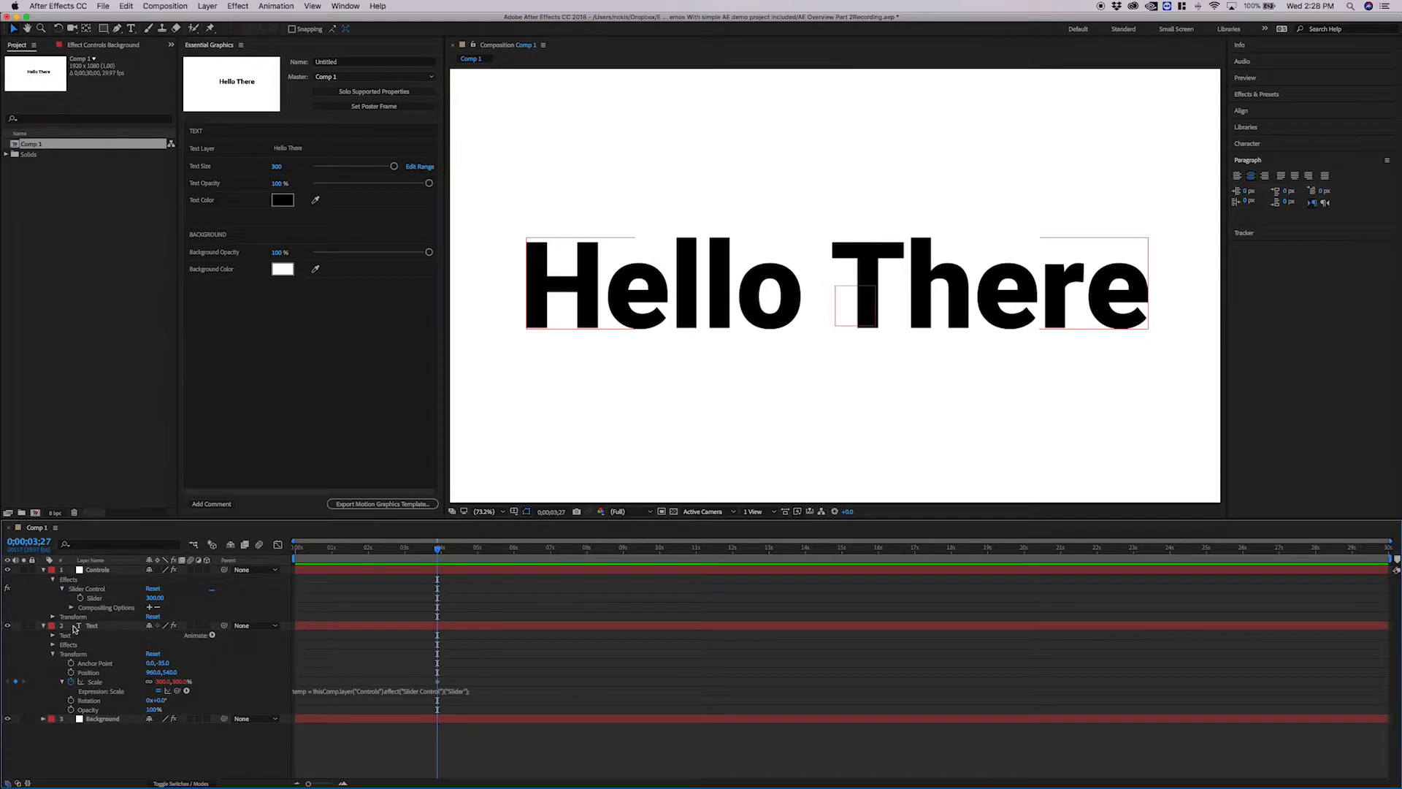
left_click(212, 635)
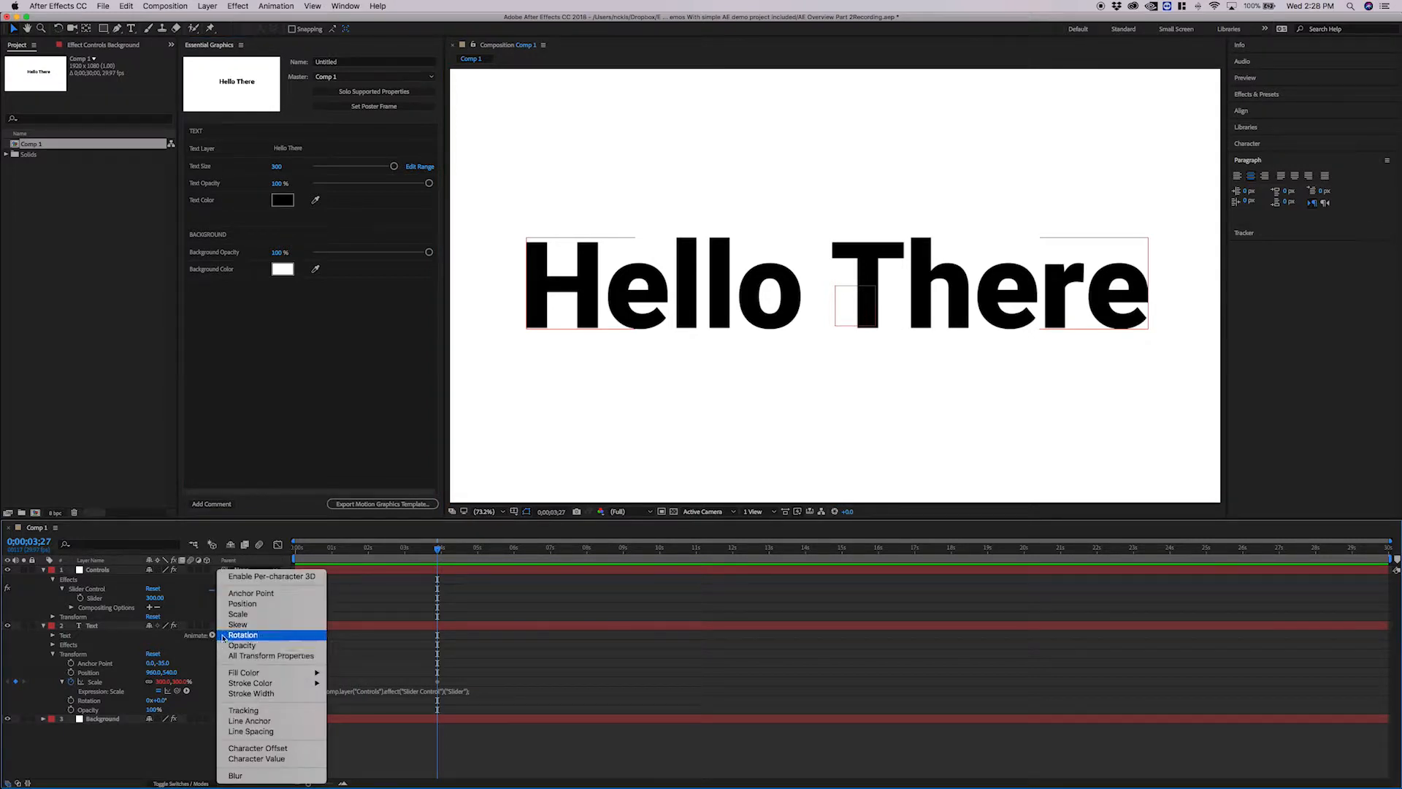
left_click(241, 596)
mouse_move(159, 691)
left_mouse_down()
mouse_move(190, 692)
mouse_move(150, 669)
mouse_move(188, 676)
mouse_move(178, 685)
left_mouse_up()
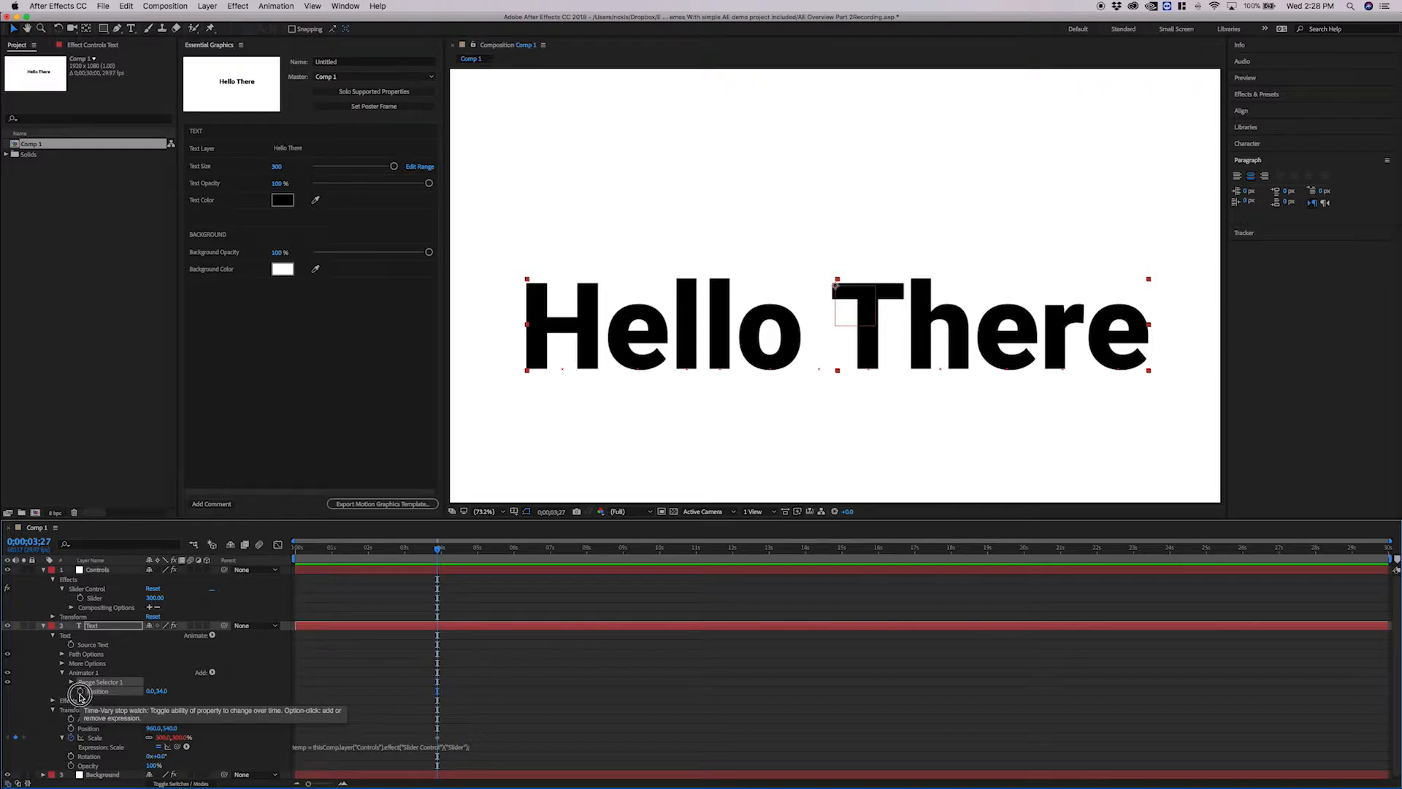
- Give the animator's Position the expression [0, thisLayer.sourceRectAtTime(10).height]
left_click(80, 691, "alt")
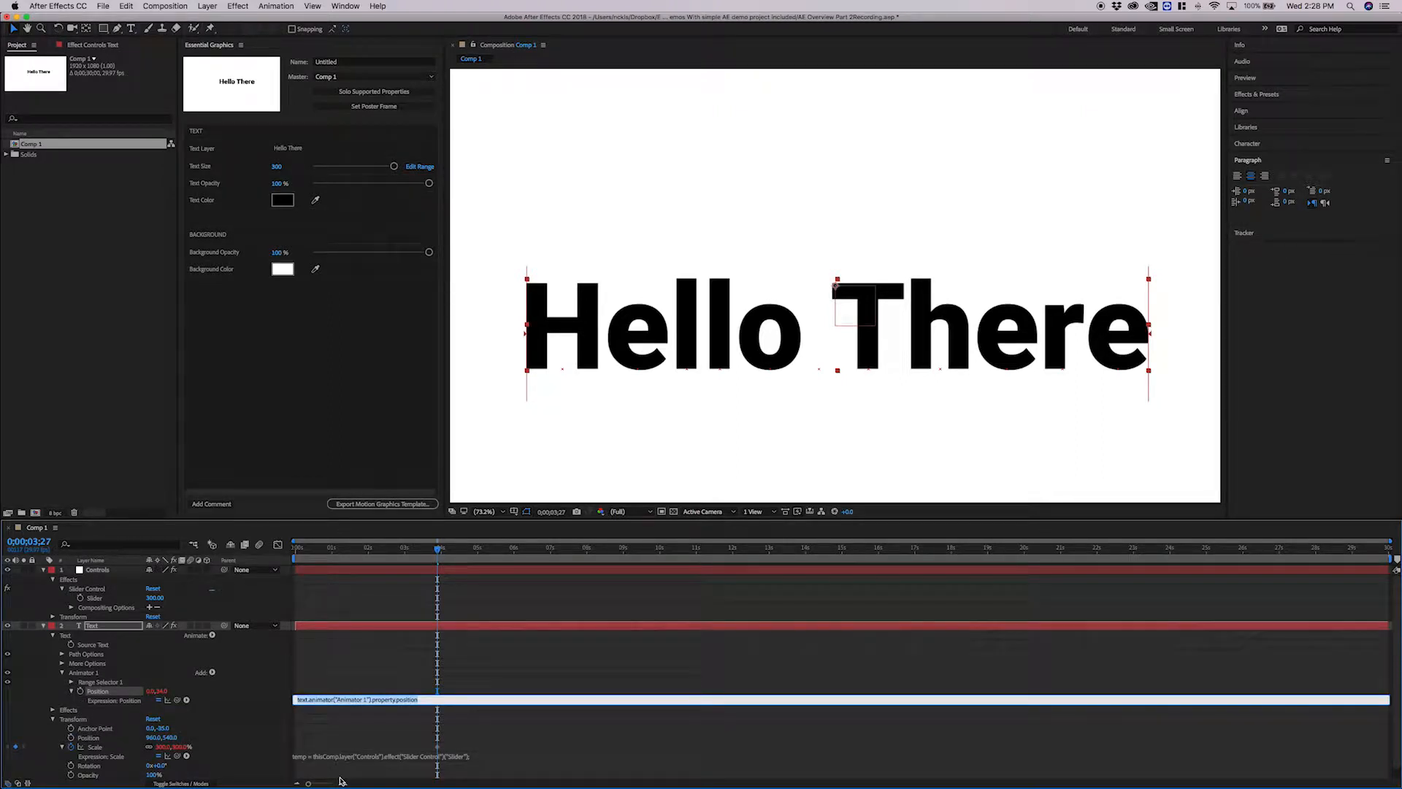
key("BackSpace")
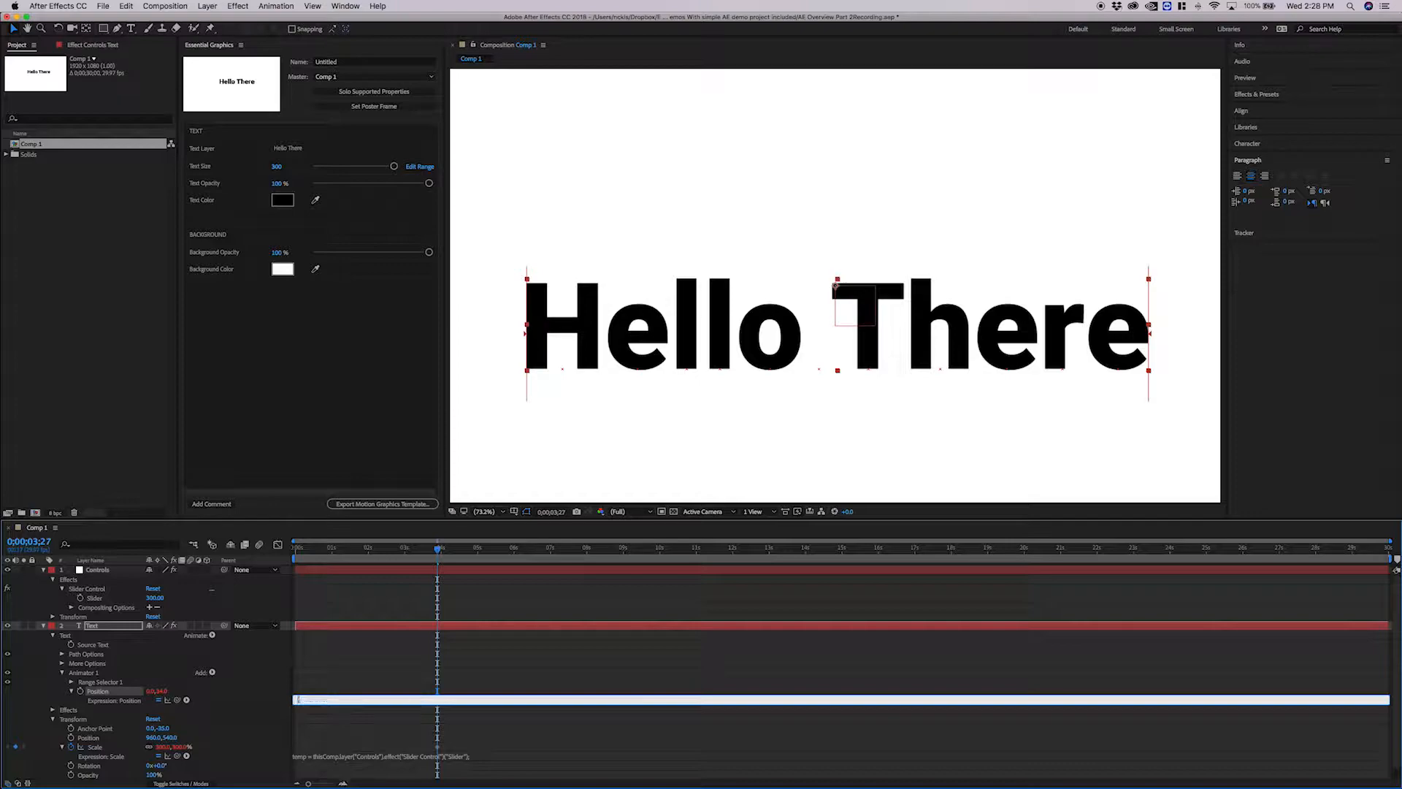
type("[0,")
type(" thisLayer.sourceRectAtTime")
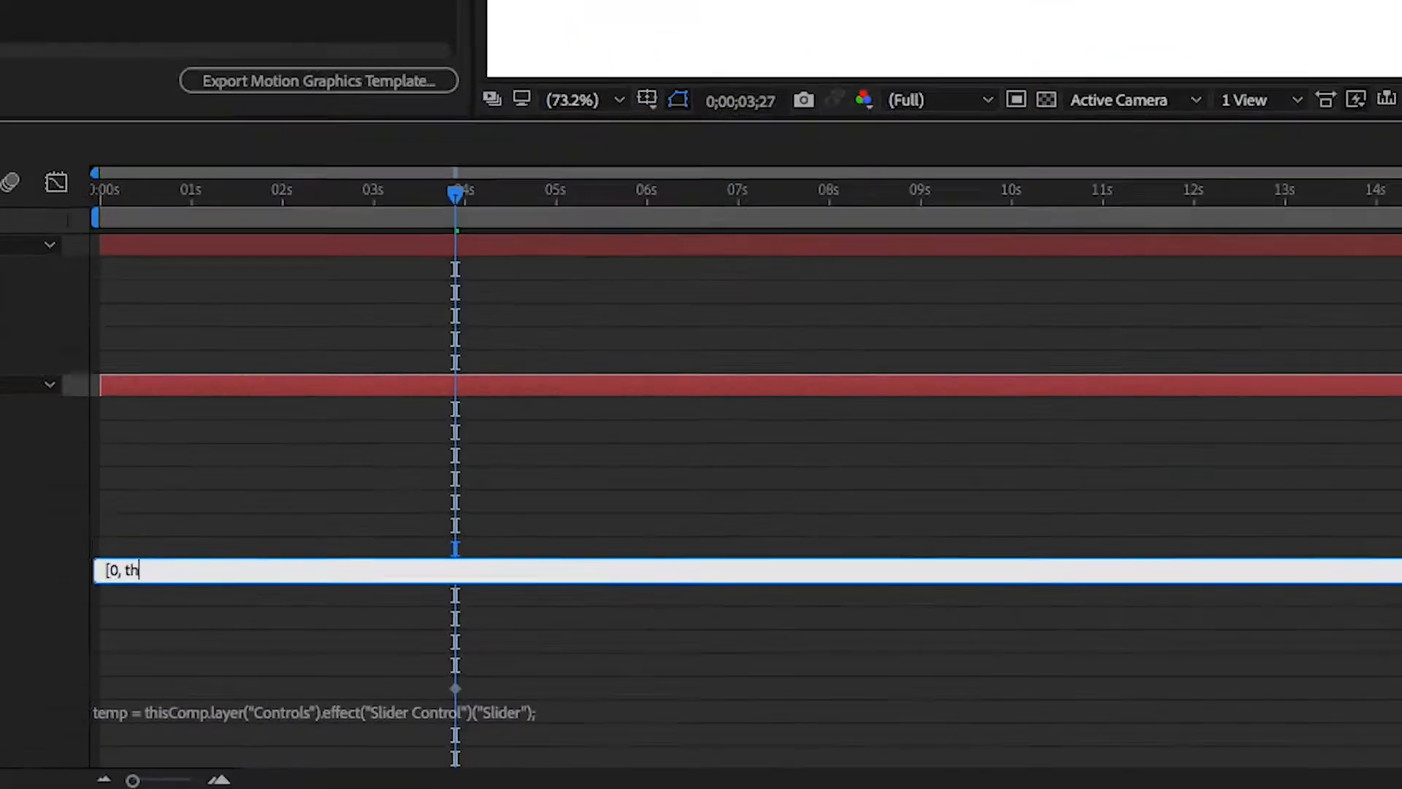
type("(10).height]")
left_click(457, 339)
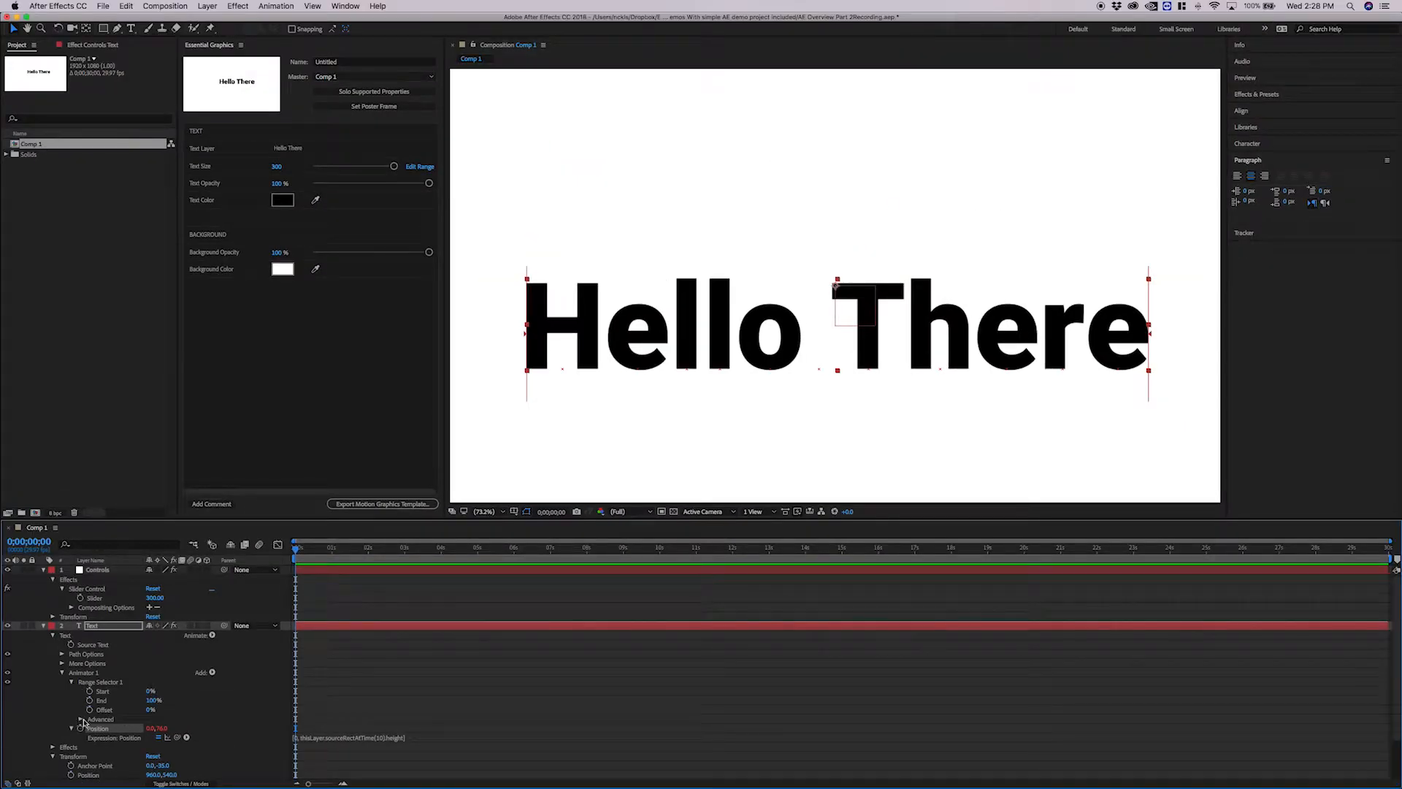
- Keyframe the Range Selector 1 Offset at -100% at 0 seconds and 100% at 1 second
left_click(89, 709)
left_click(142, 711)
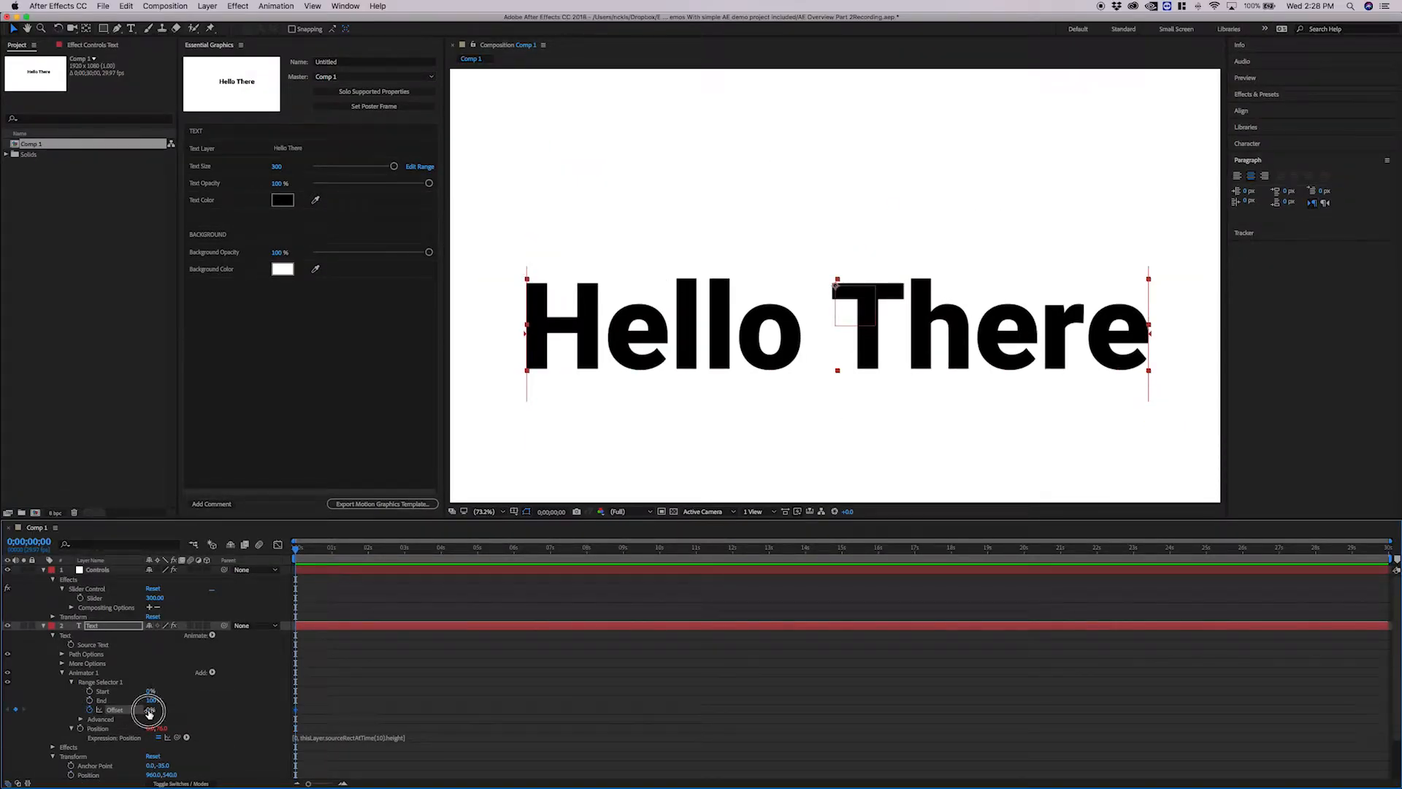
left_click_drag(141, 711, 58, 705)
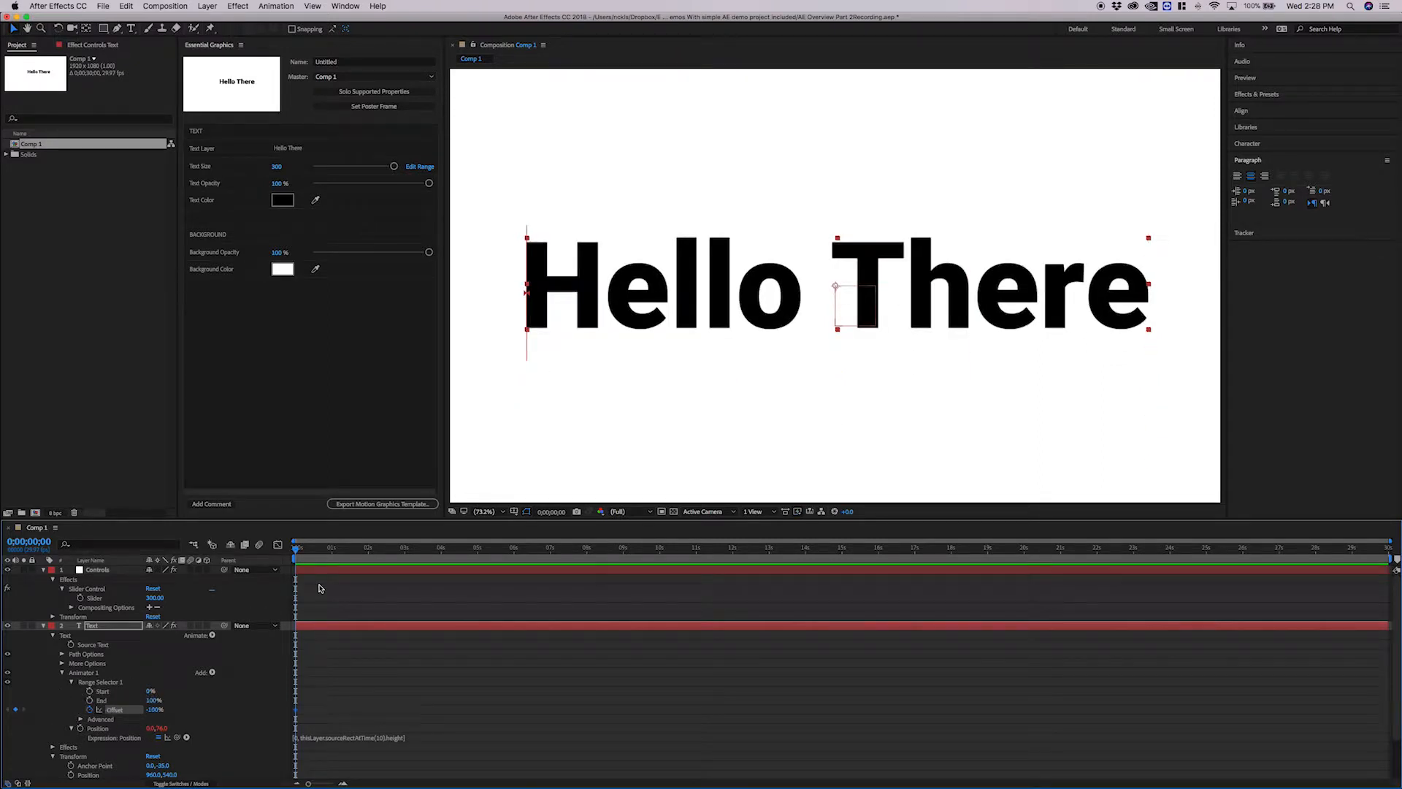
left_click(330, 562)
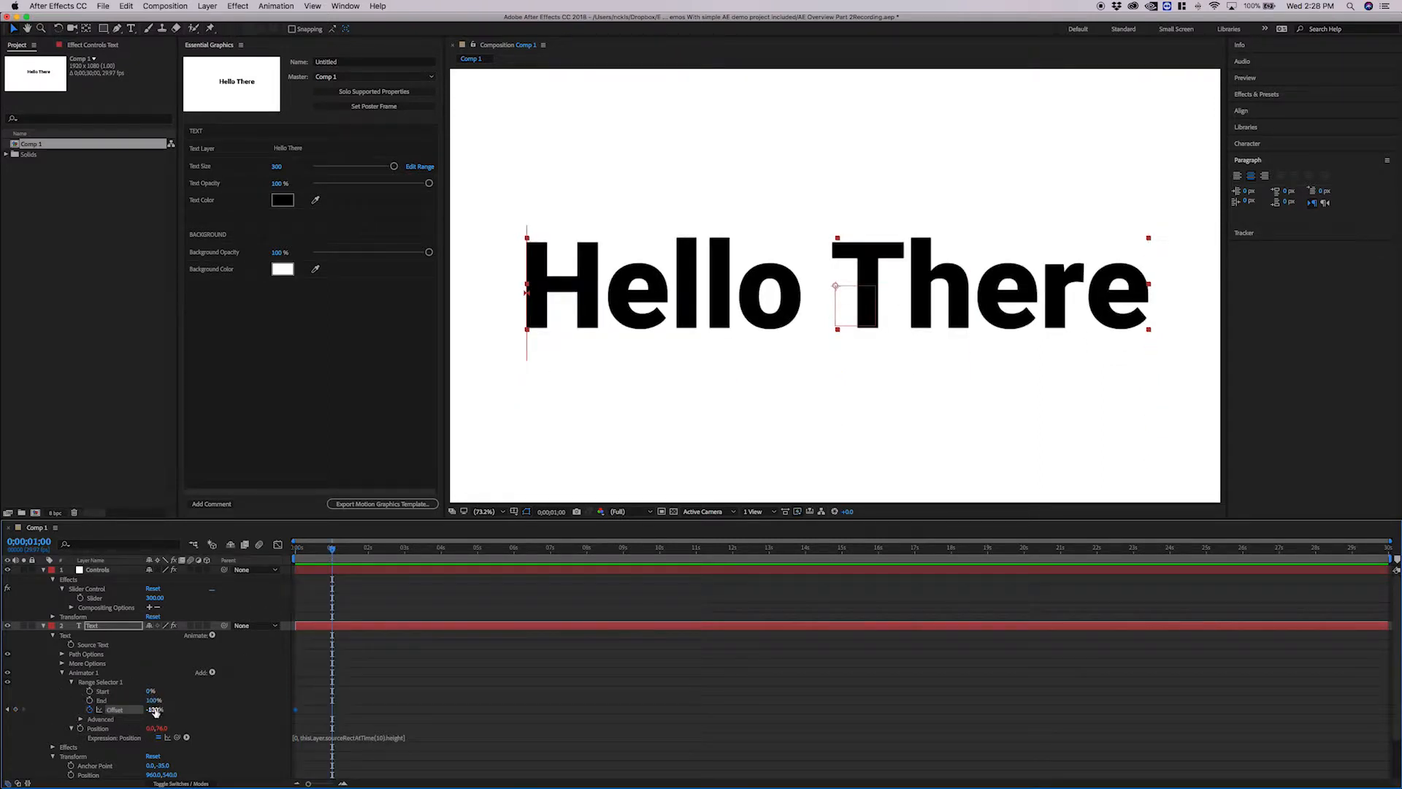
left_click_drag(153, 708, 344, 713)
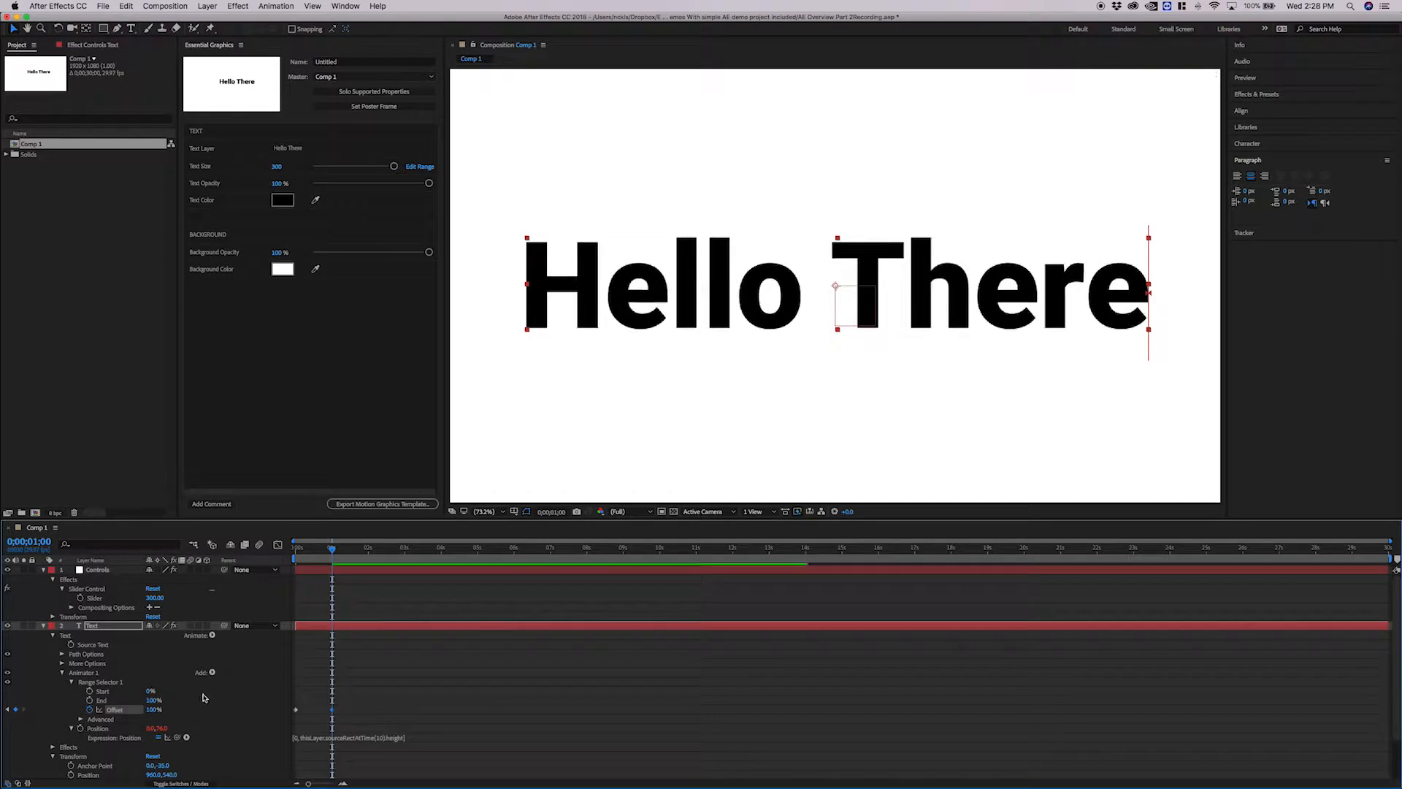
- Set the range selector's Shape to Ramp Up and preview the text animation from the start
left_click(80, 719)
scroll(87, 721, "down", 2)
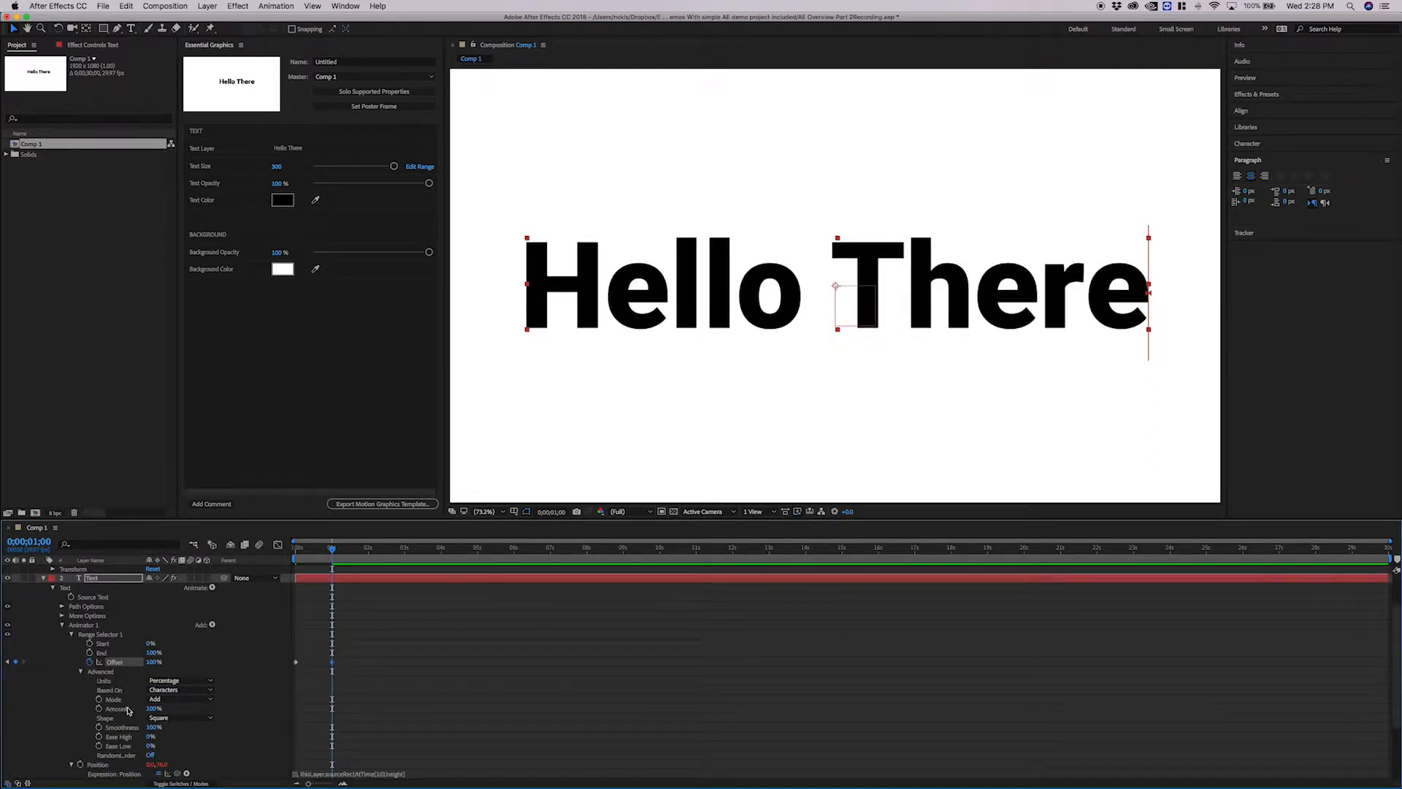
left_click(179, 718)
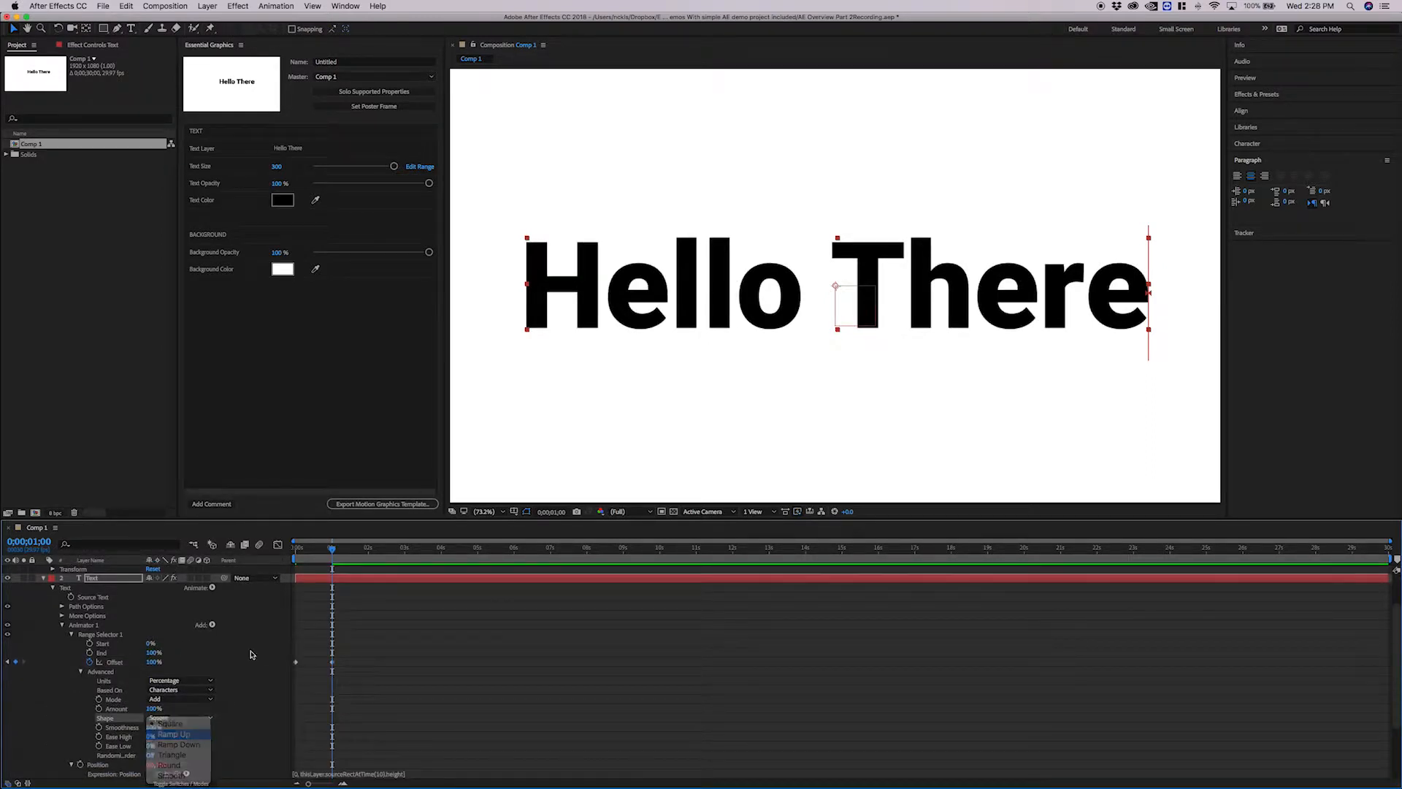
left_click(165, 727)
left_click_drag(310, 552, 295, 551)
key("space")
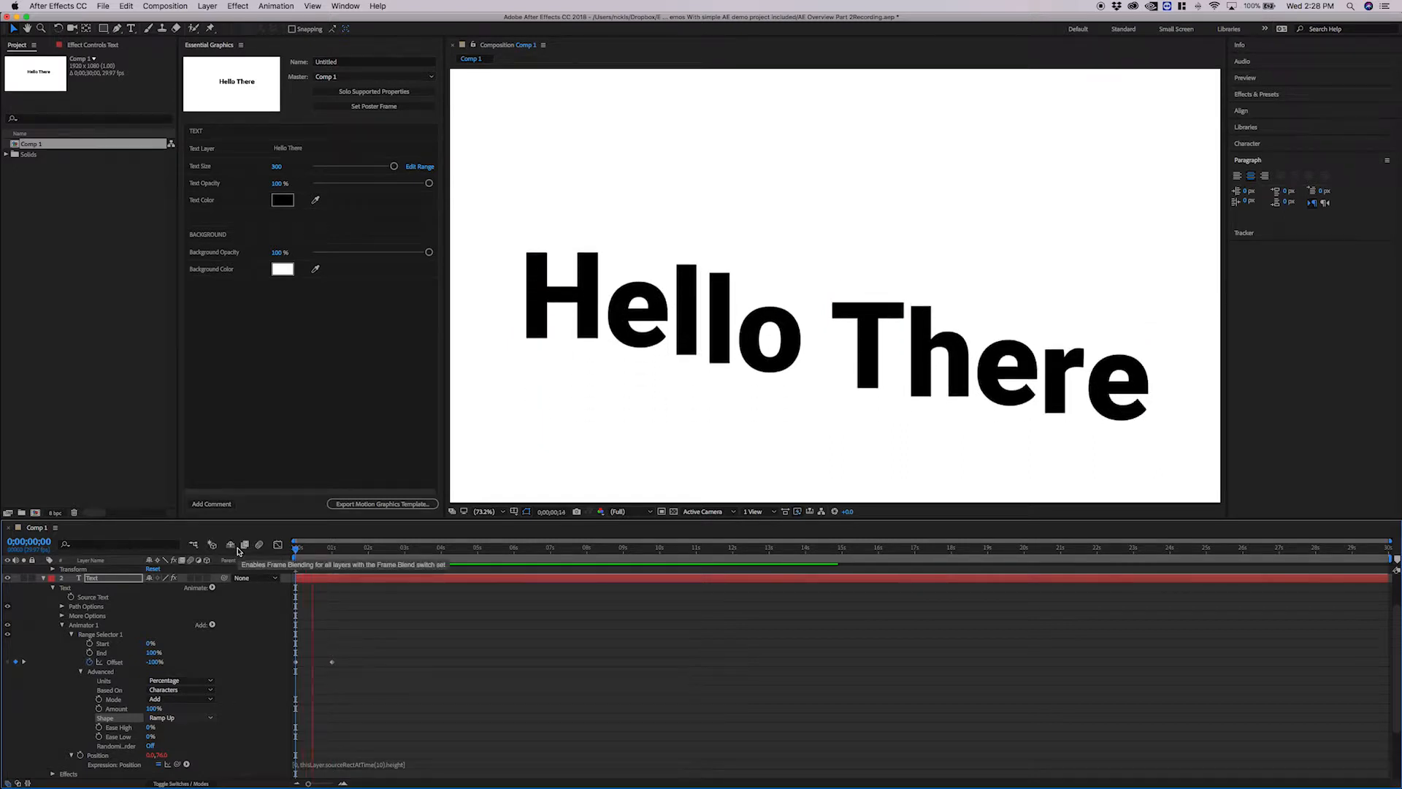
key("space")
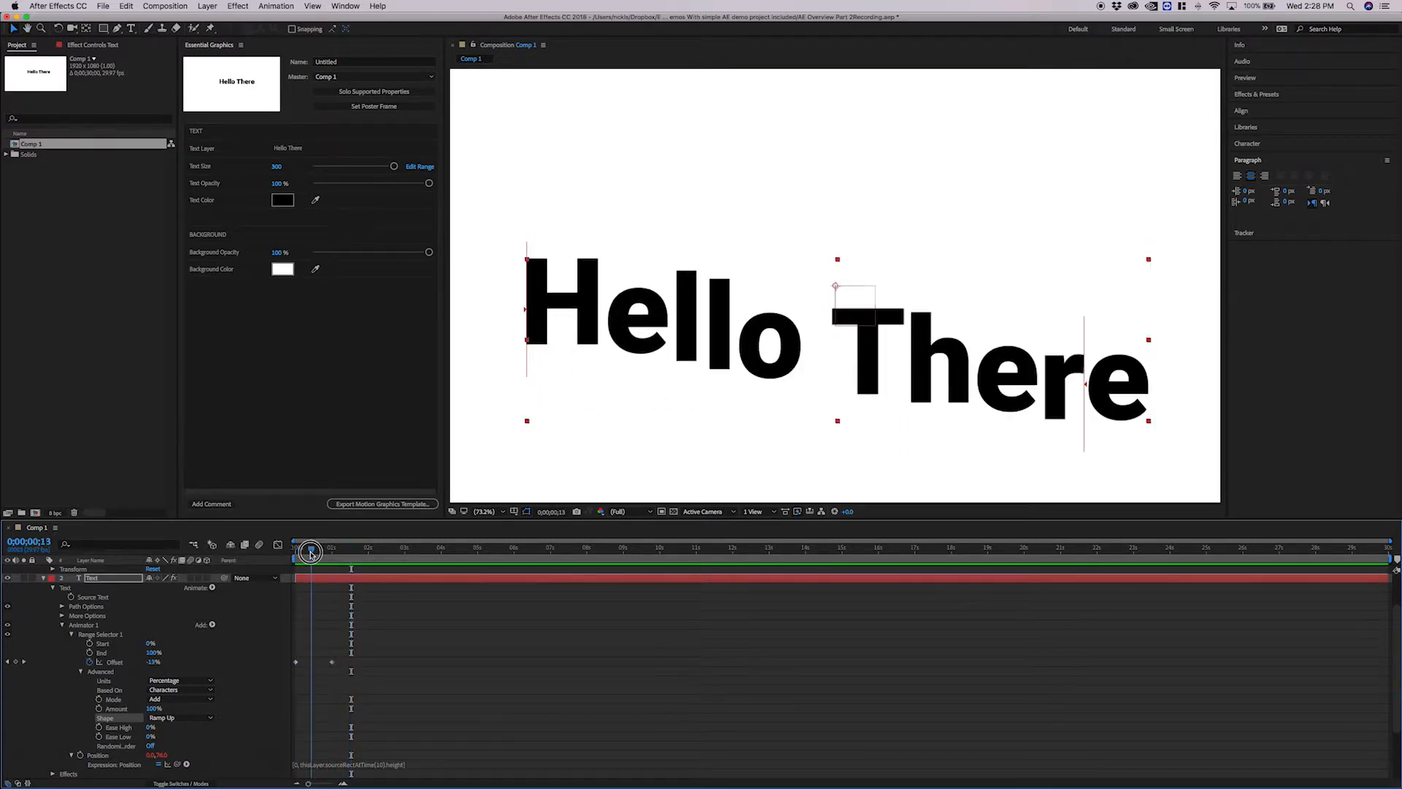
key("space")
key("space")
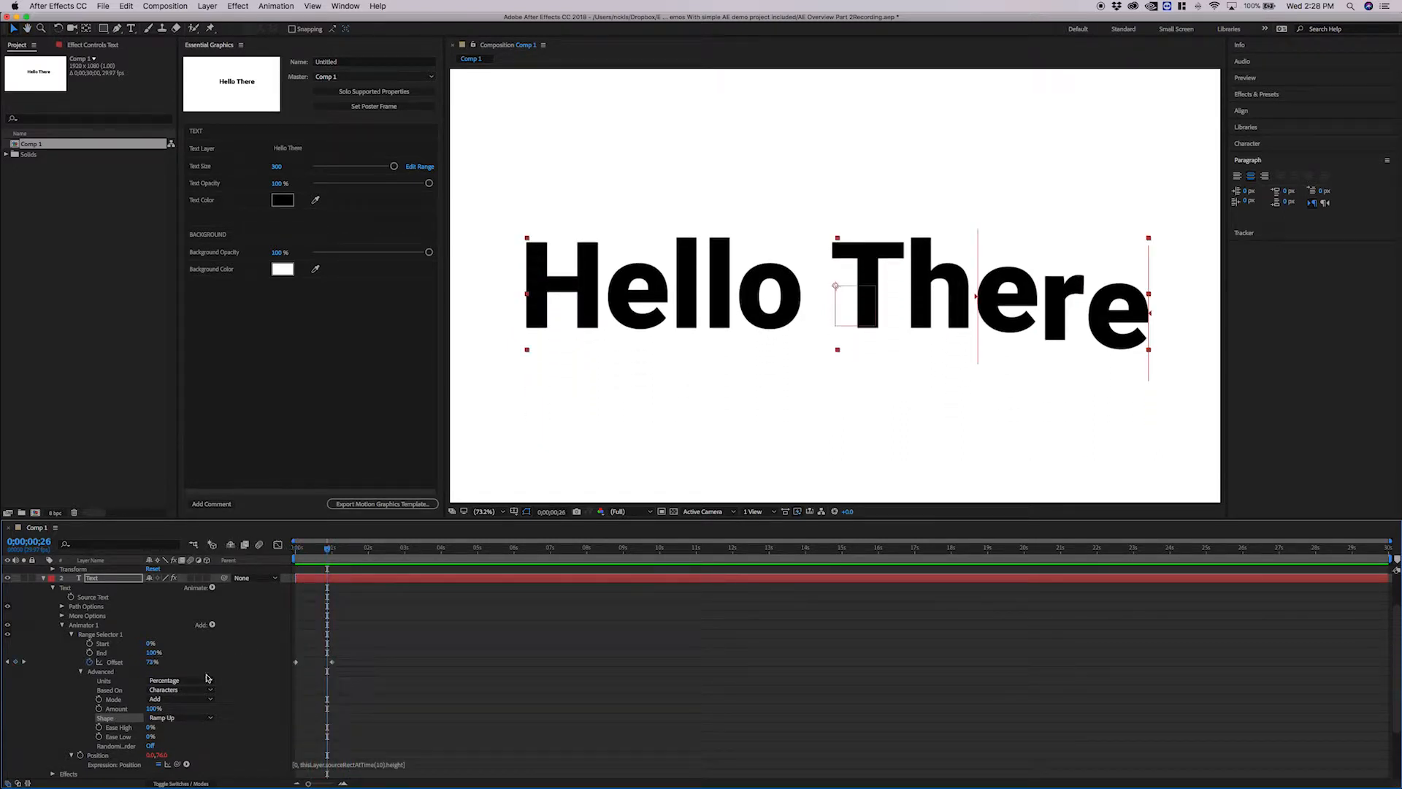
- Set the range selector's Ease High to -100% and Ease Low to 70%
left_click(148, 727)
type("-100")
key("Tab")
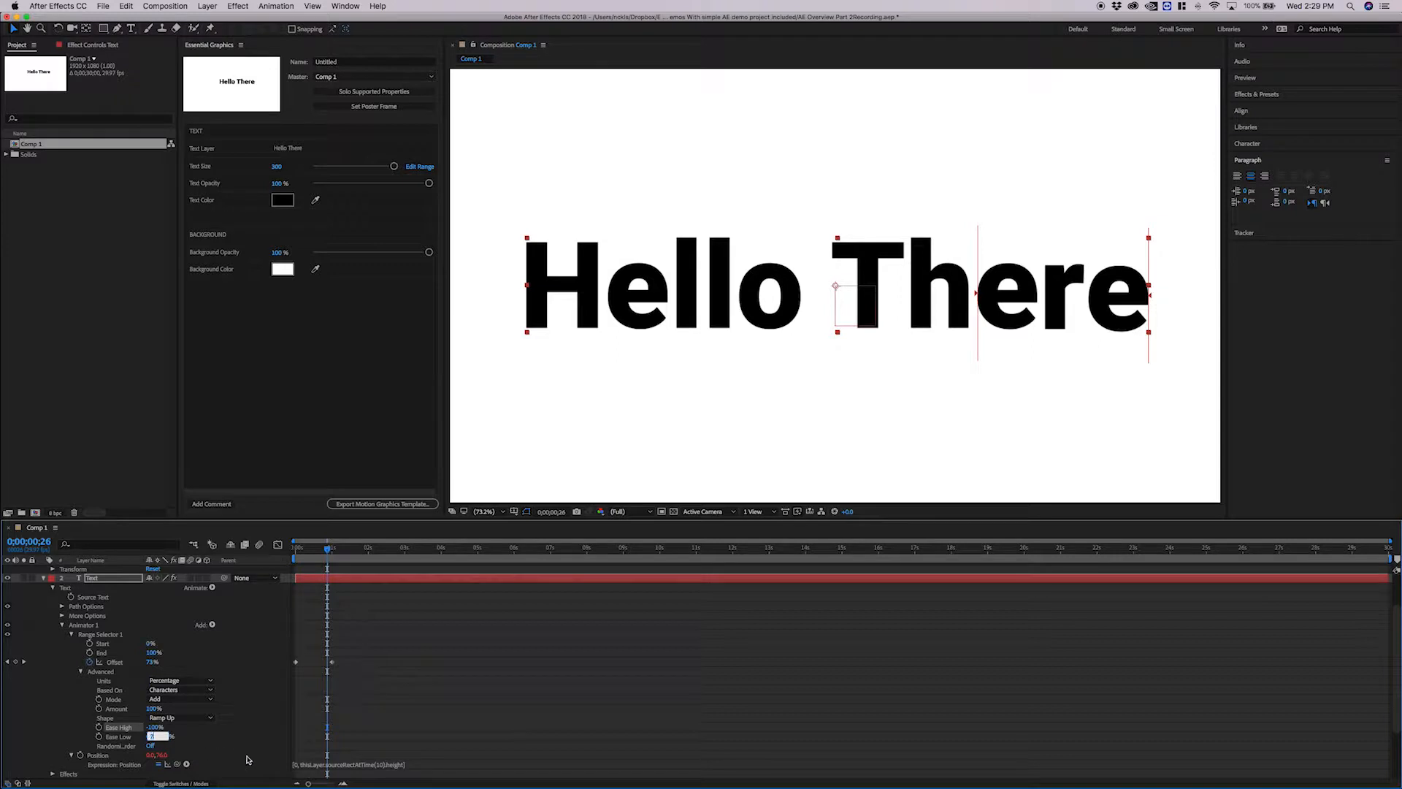
type("70")
key("Return")
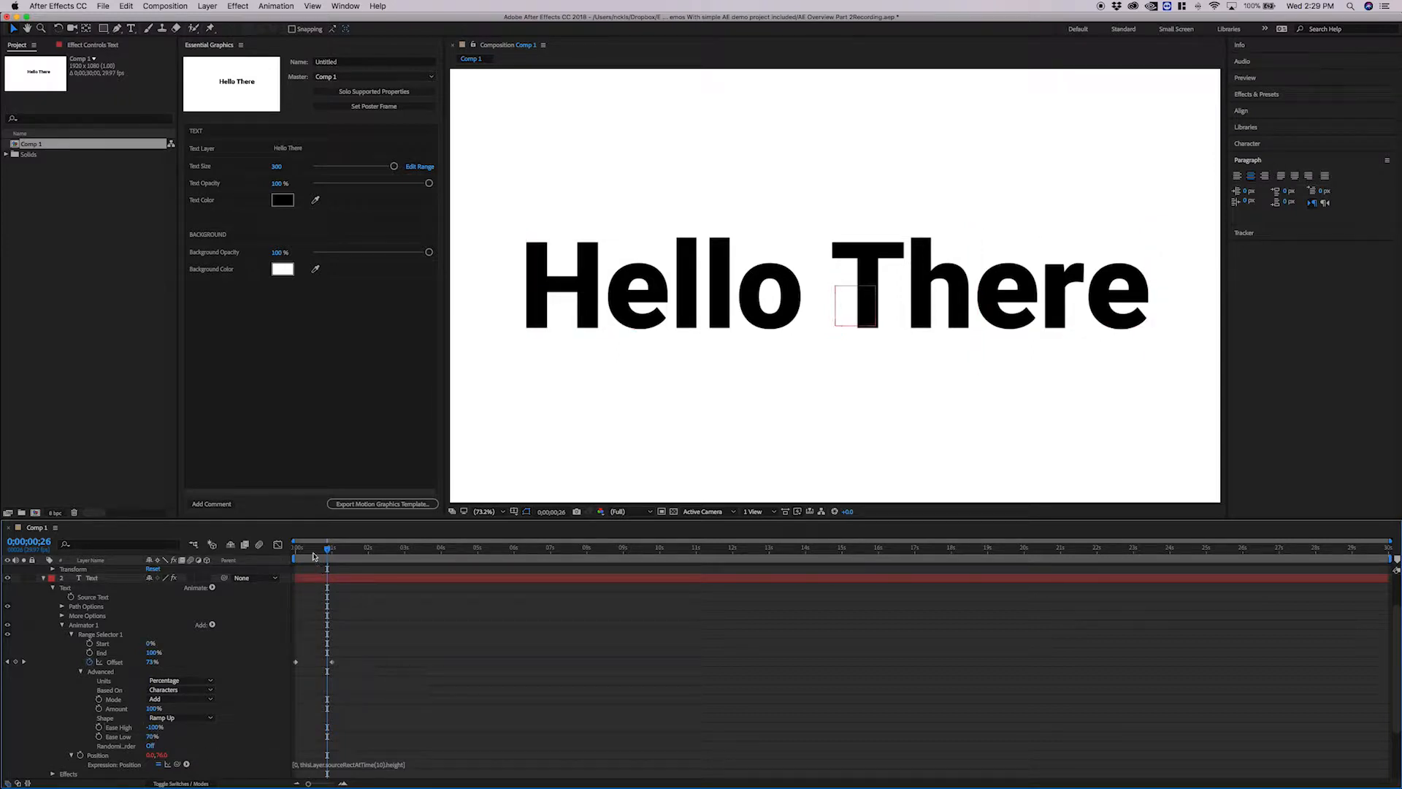
- Preview the text animation twice from the start and return the playhead to 0 seconds
key("Home")
key("space")
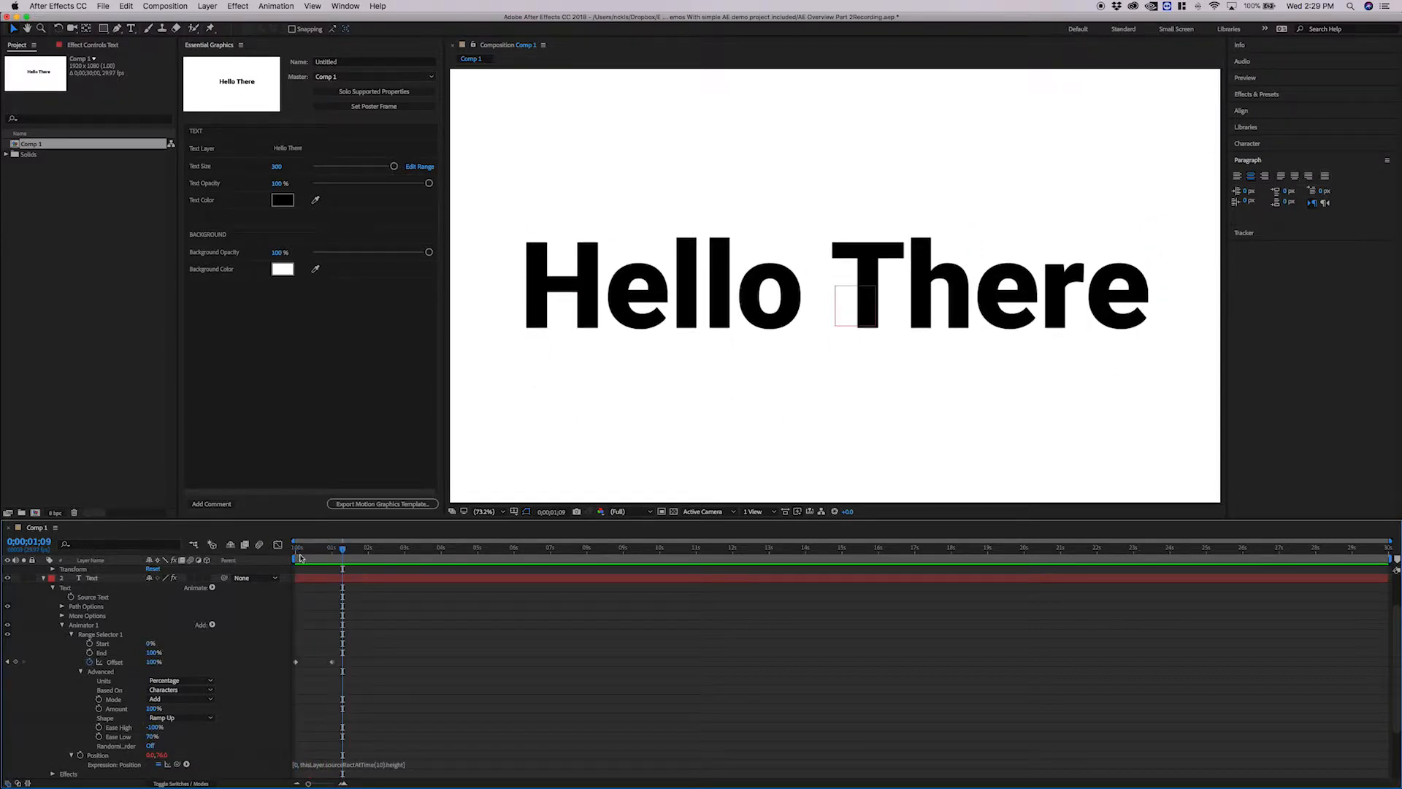
left_click(309, 545)
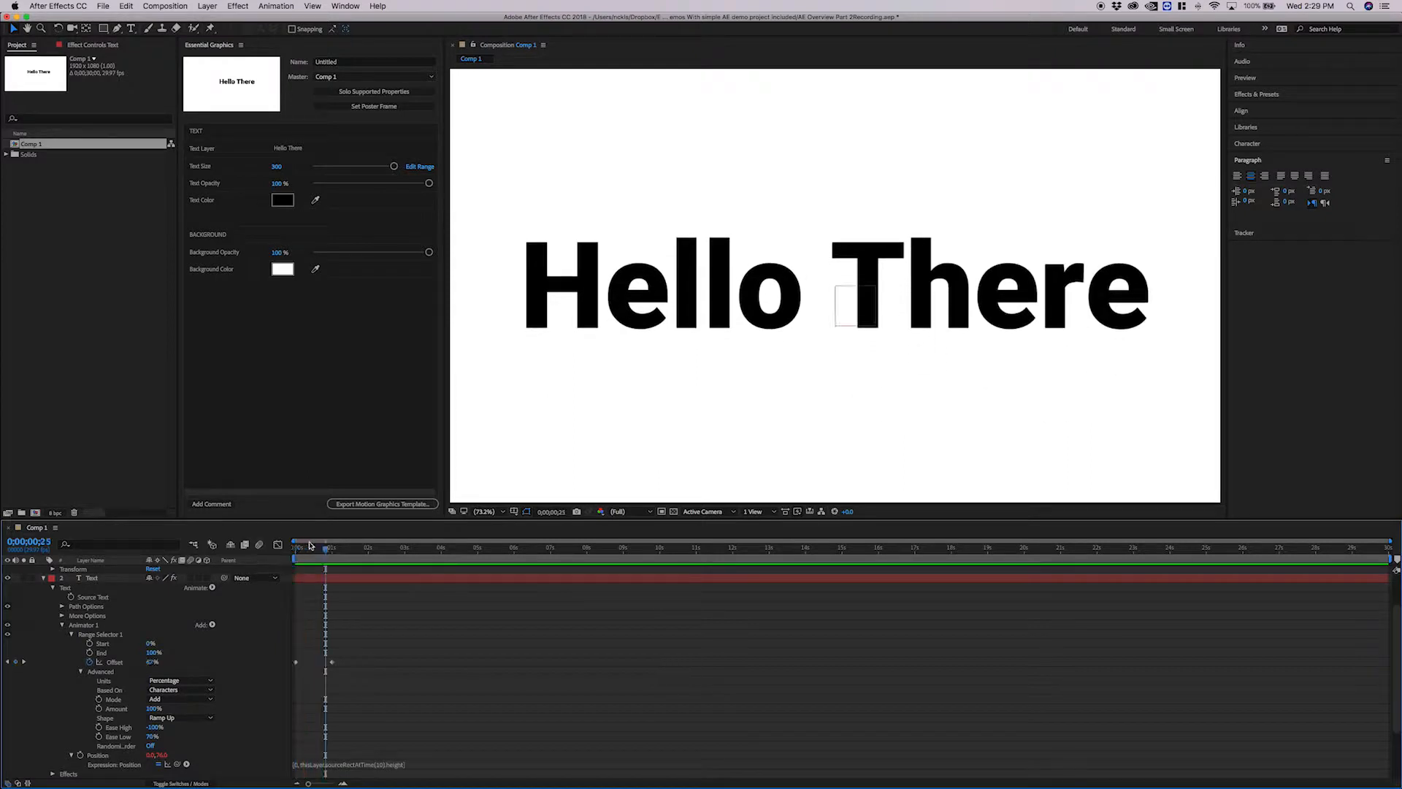
left_click(292, 546)
key("space")
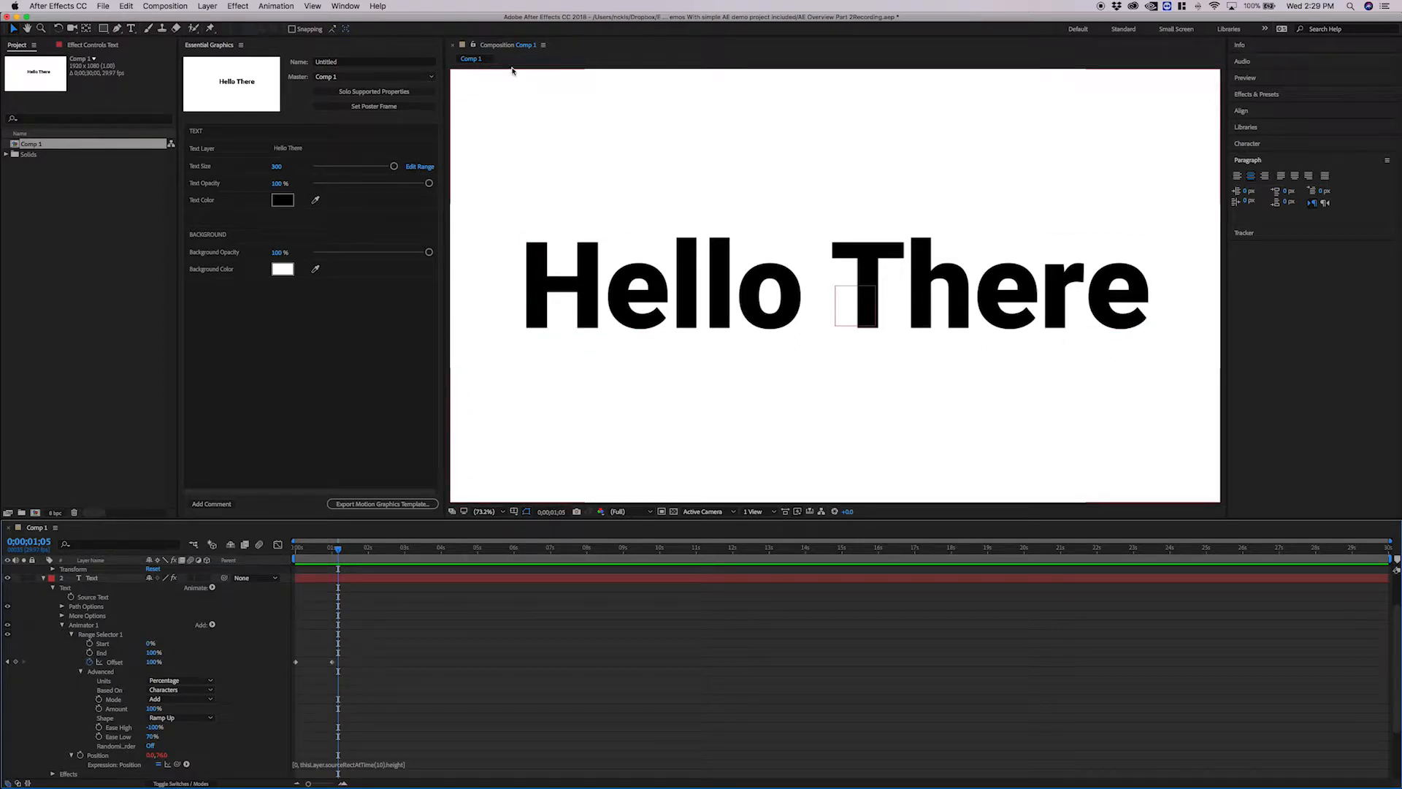
left_click(318, 550)
left_click_drag(318, 549, 296, 549)
- Draw a red rectangle about 1277 by 181 px above and overlapping the text, and name its shape layer Box
scroll(102, 595, "up", 3)
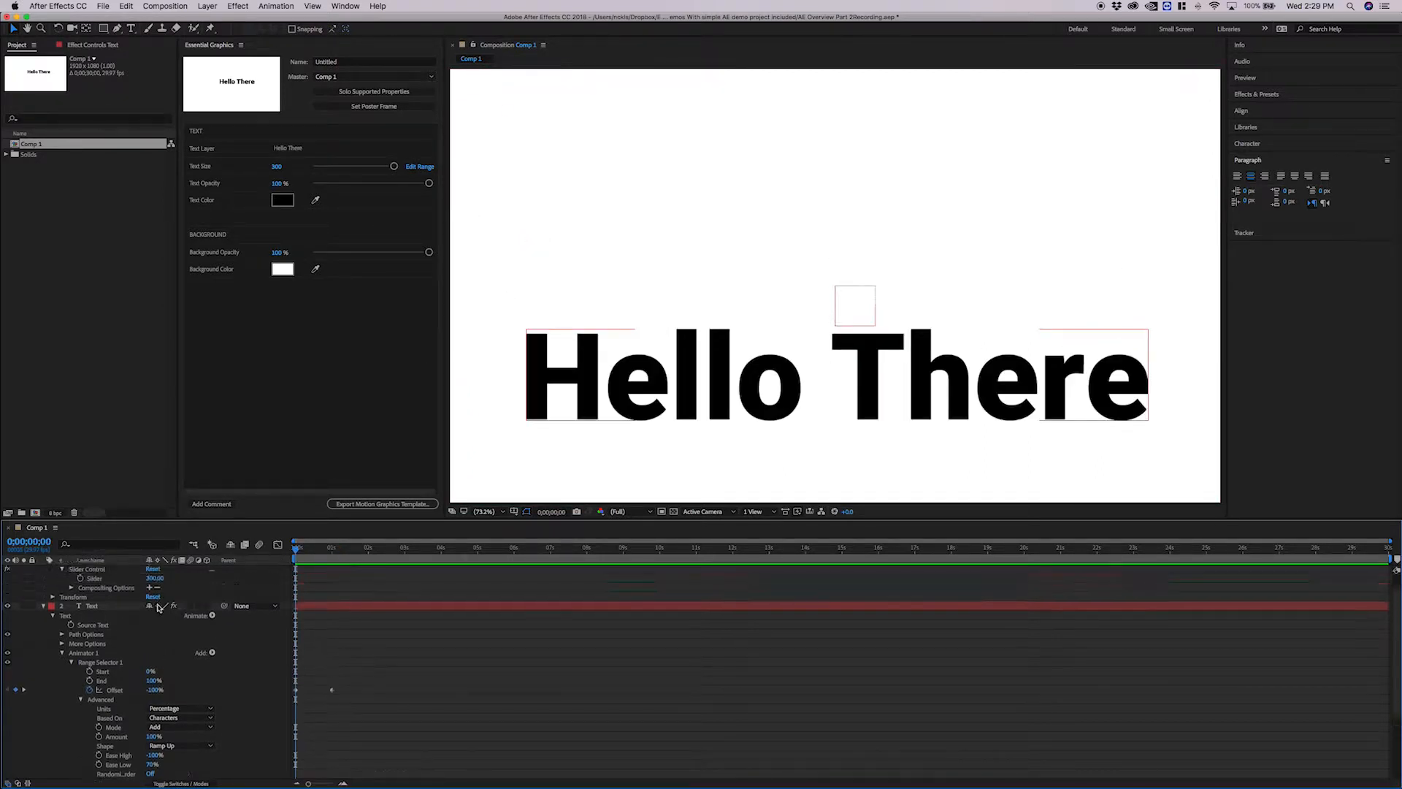
left_click(102, 29)
left_click_drag(579, 279, 1091, 353)
type("Box")
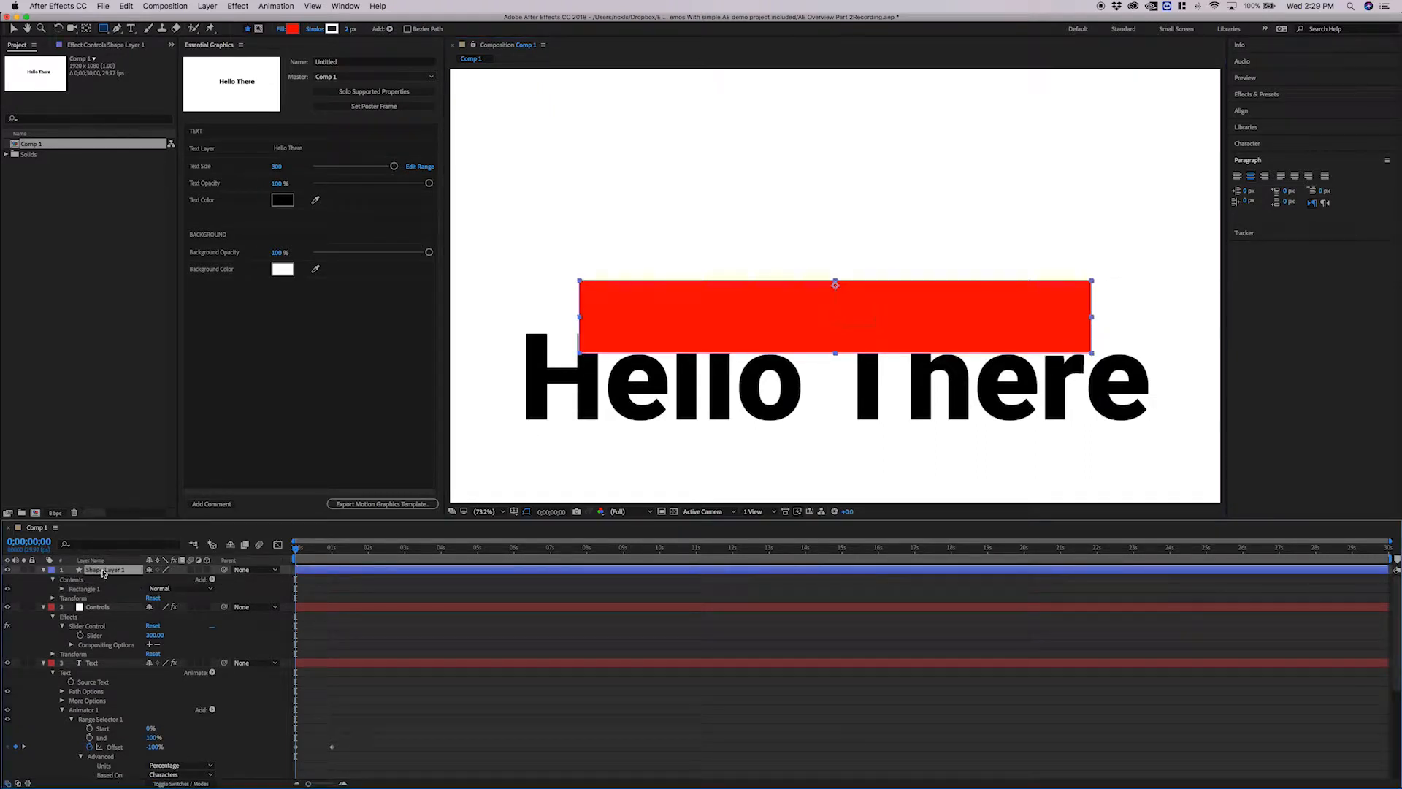
key("Return")
- Delete the stroke from the Box layer's rectangle
left_click(61, 589)
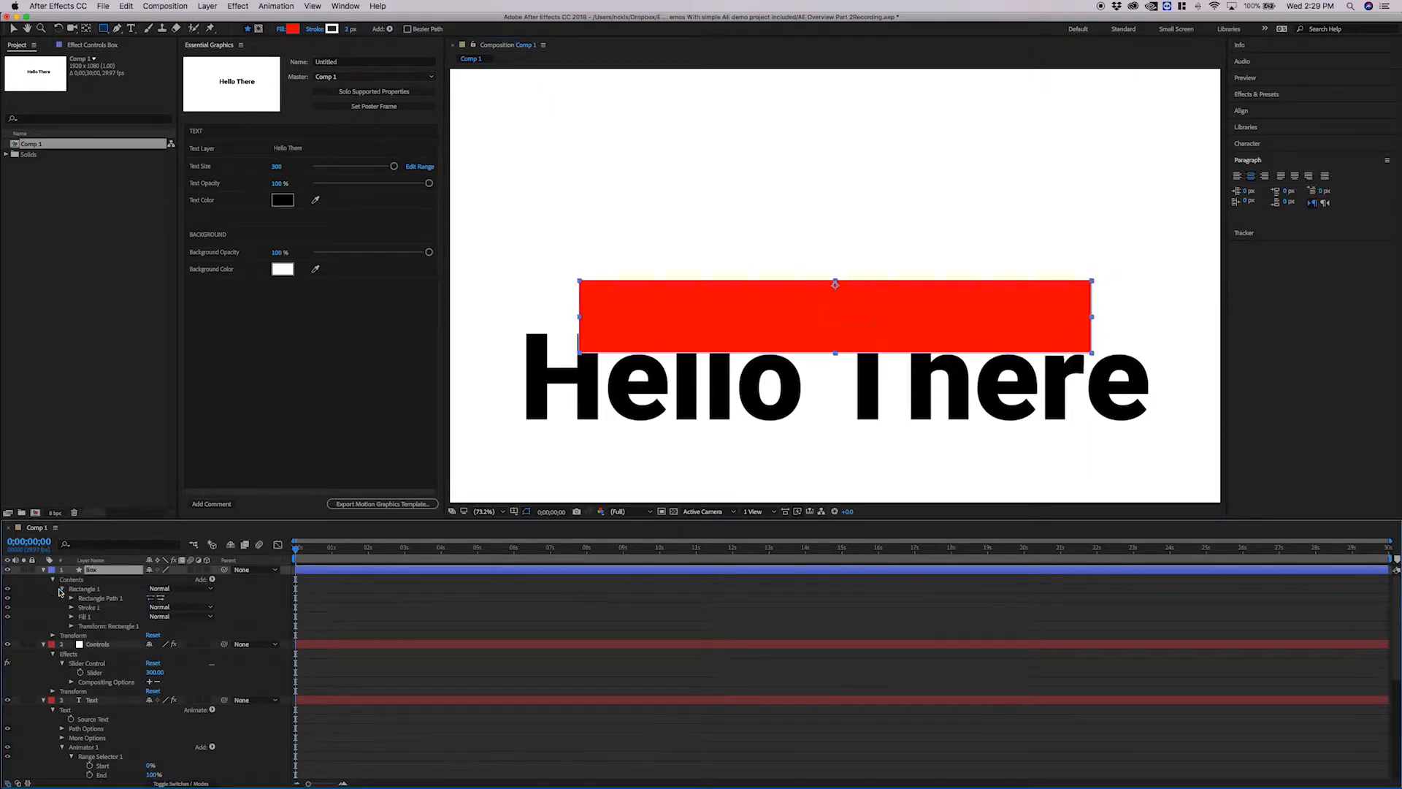
left_click(90, 607)
key("Delete")
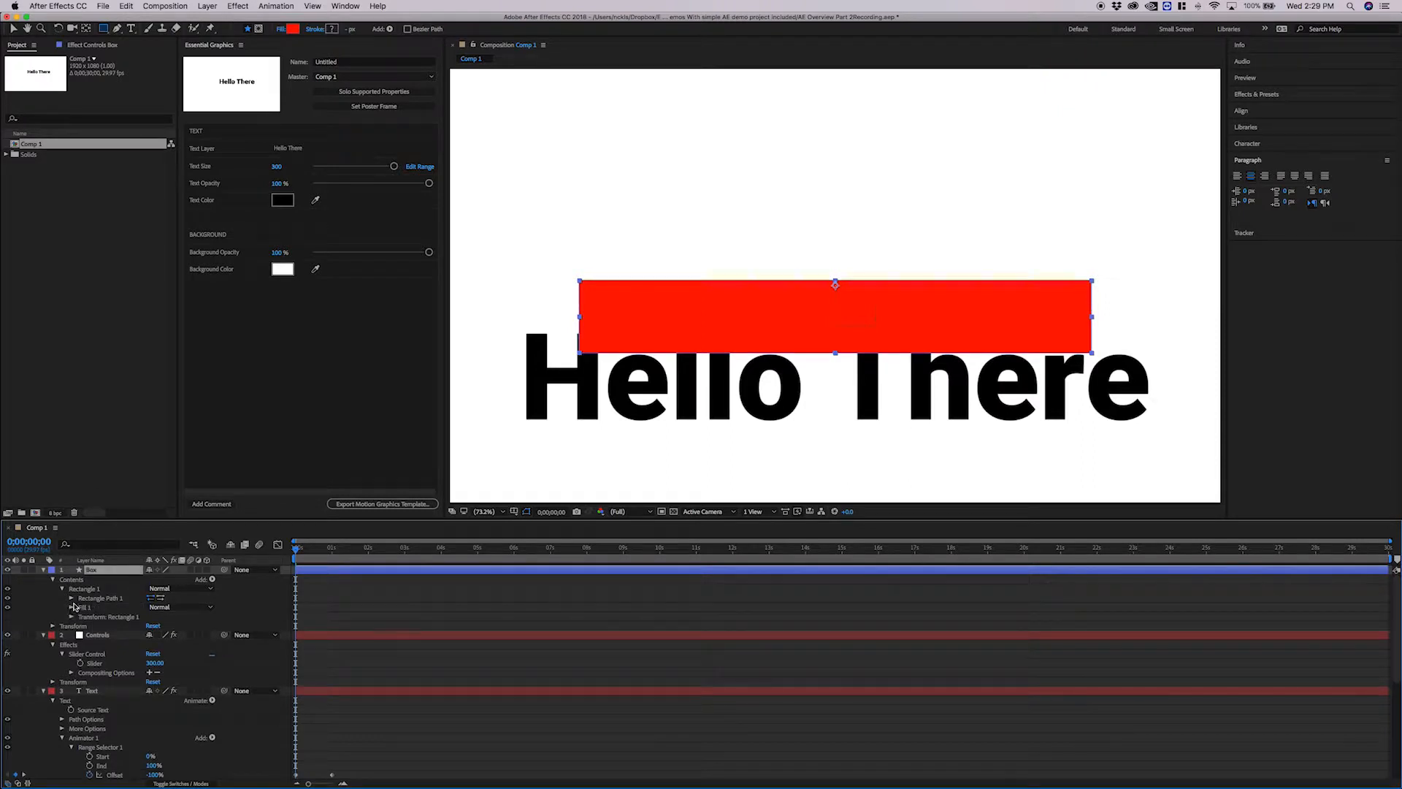
- Set the rectangle's own transform Position to 0, 0 and expand the Box layer's main Transform properties
left_click(72, 599)
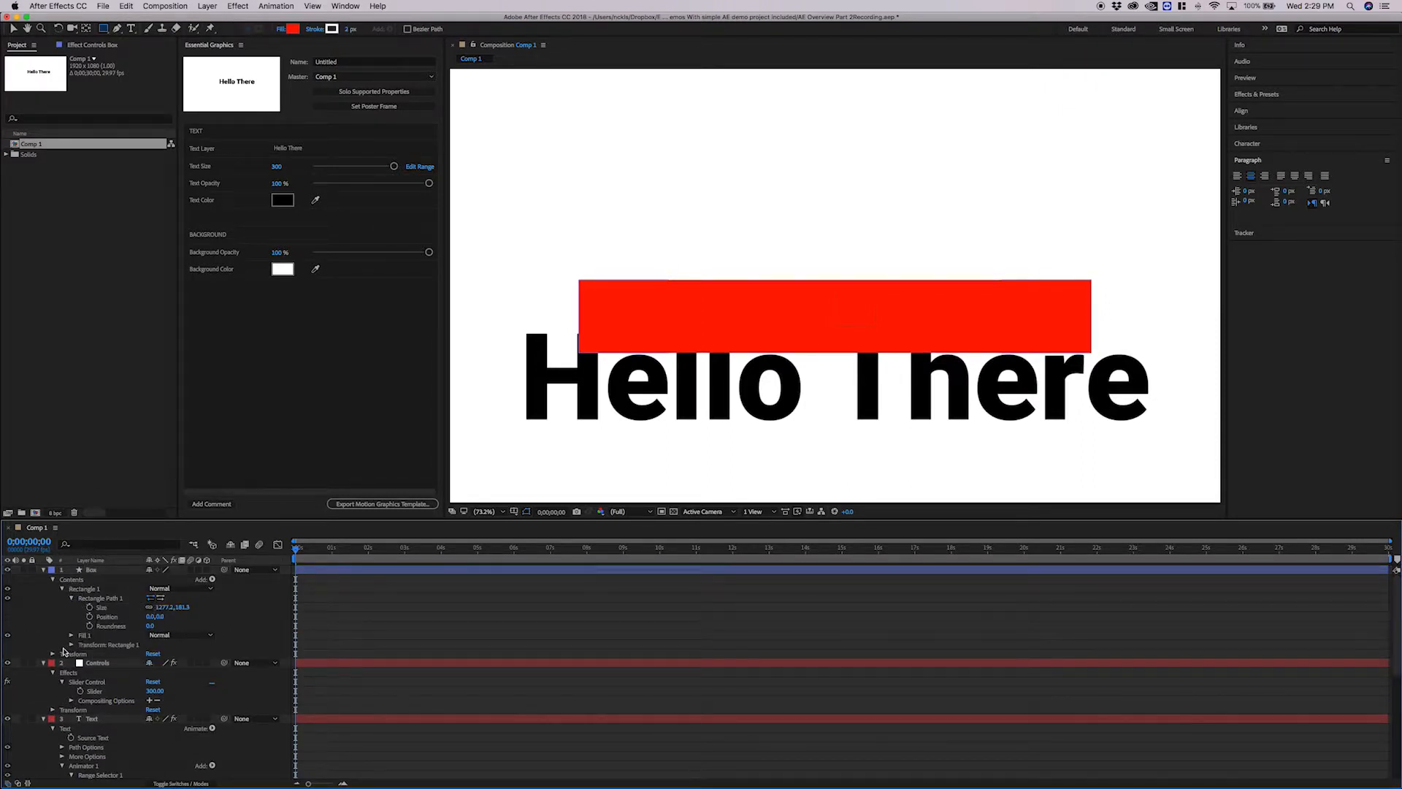
left_click(71, 645)
left_click(160, 663)
type("0")
key("Return")
left_click(149, 662)
type("0")
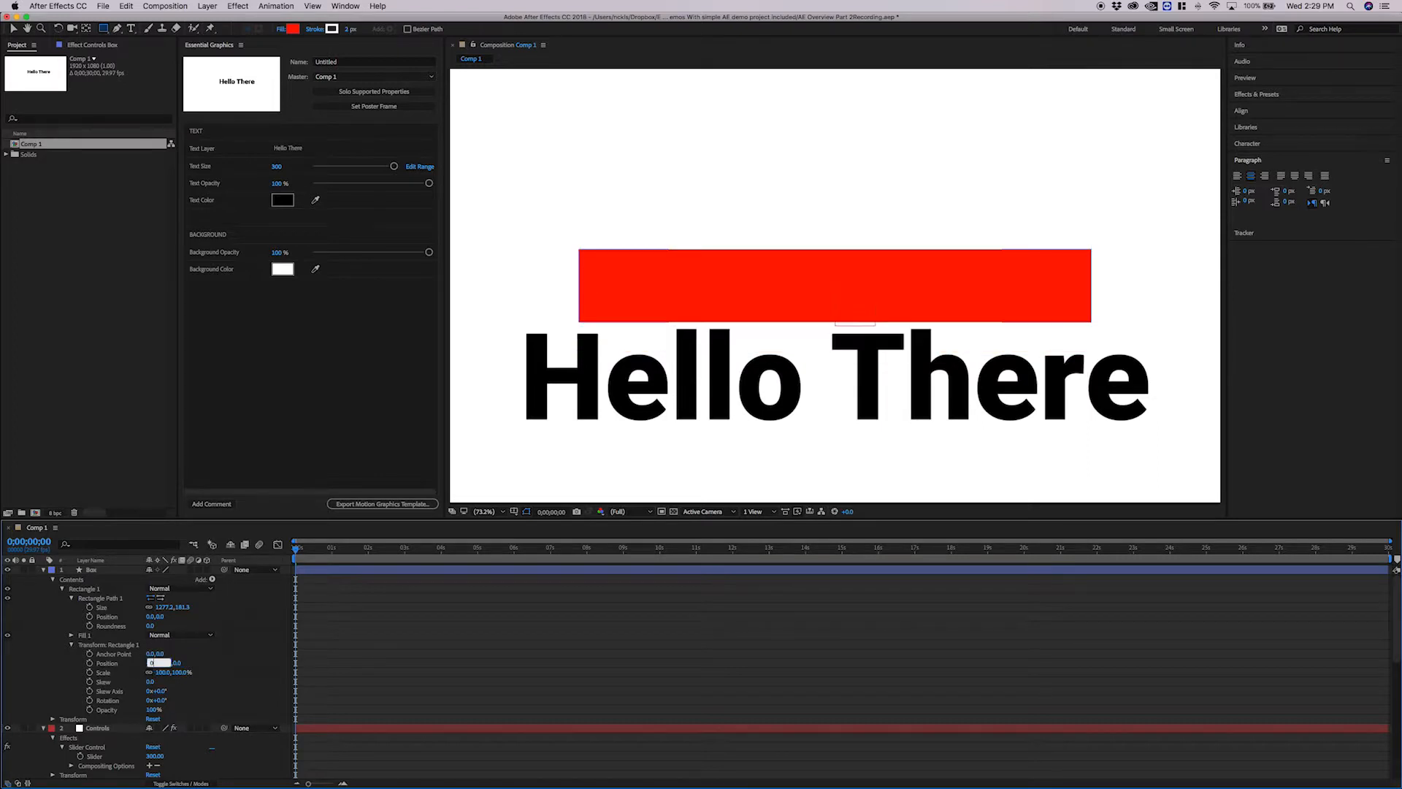
key("Return")
left_click(53, 718)
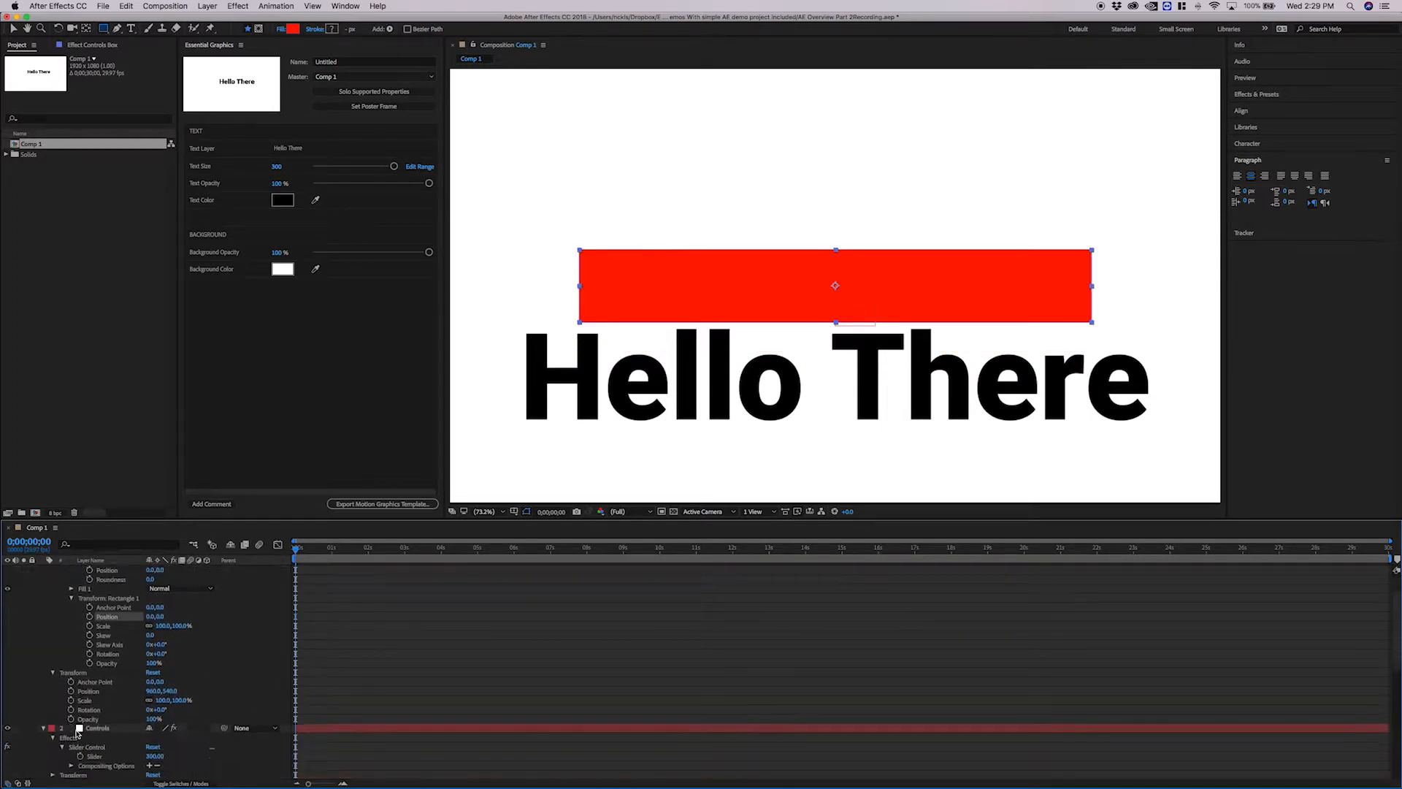
scroll(157, 681, "up", 2)
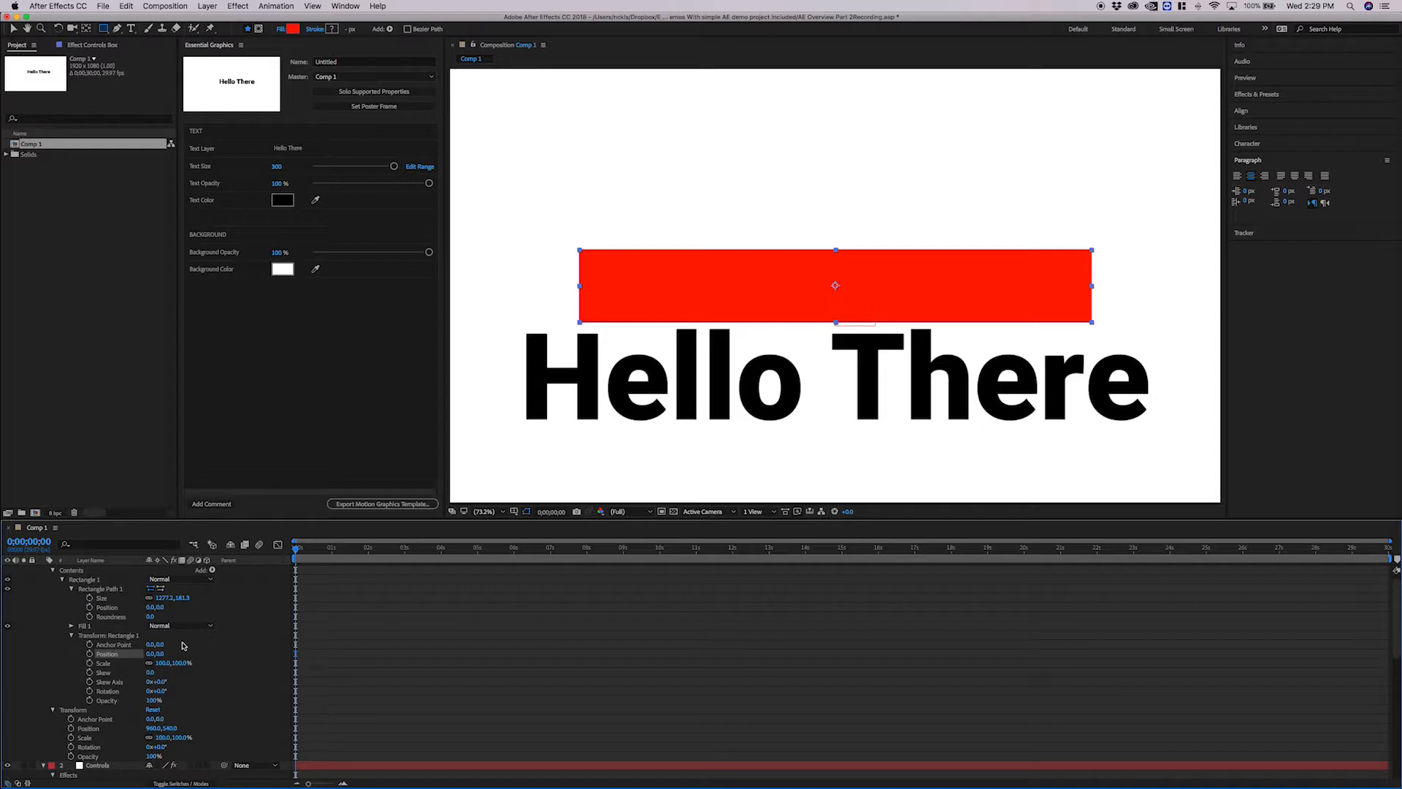
left_click(196, 619)
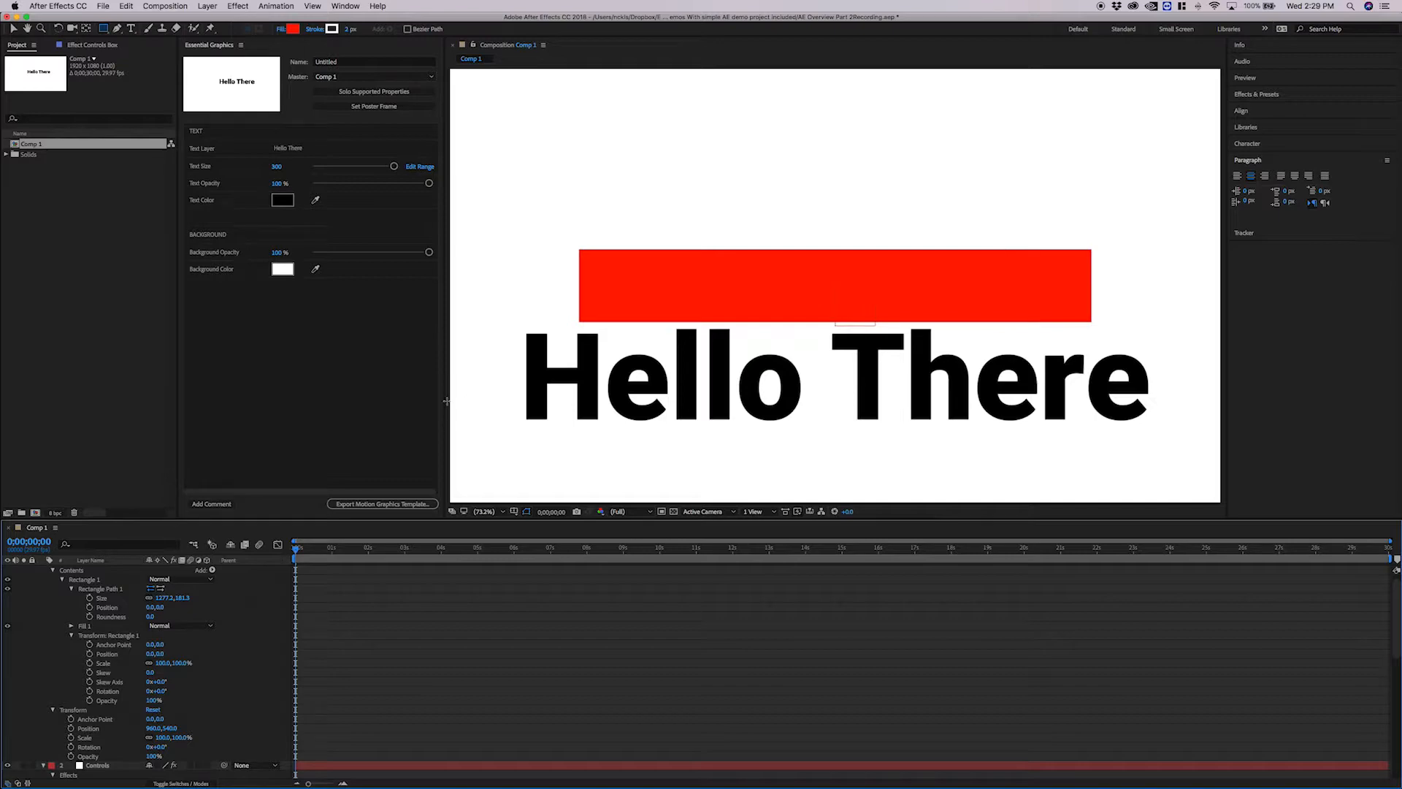
- Give the rectangle path's Size the expression cText = thisComp.layer("Text"); [1920, cText.sourceRectAtTime(10).width * (cText.transform.scale[0]/100)]
left_click(89, 597, "alt")
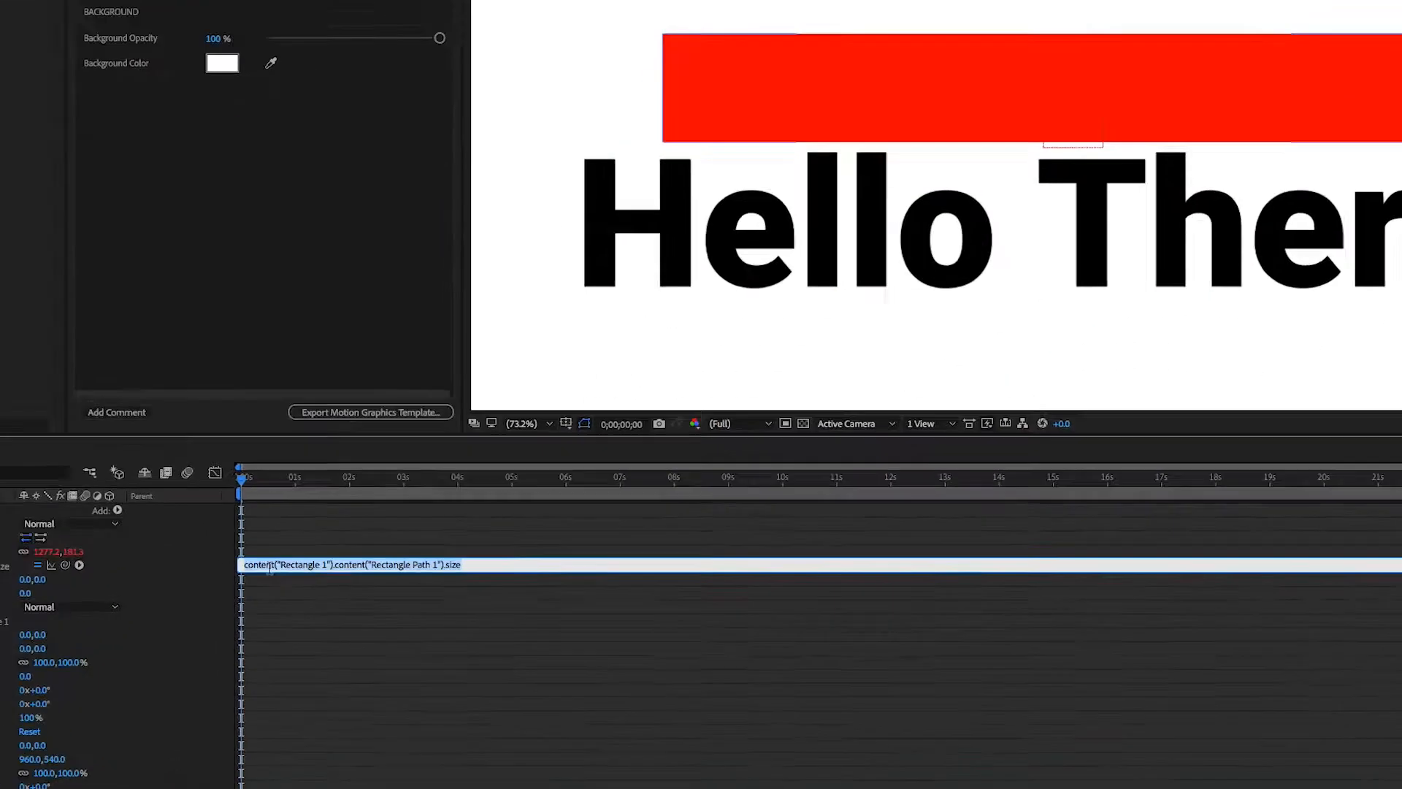
type("[1920,")
type("9")
key("BackSpace")
key("BackSpace")
key("BackSpace")
key("BackSpace")
key("BackSpace")
key("BackSpace")
key("BackSpace")
type("cText = [")
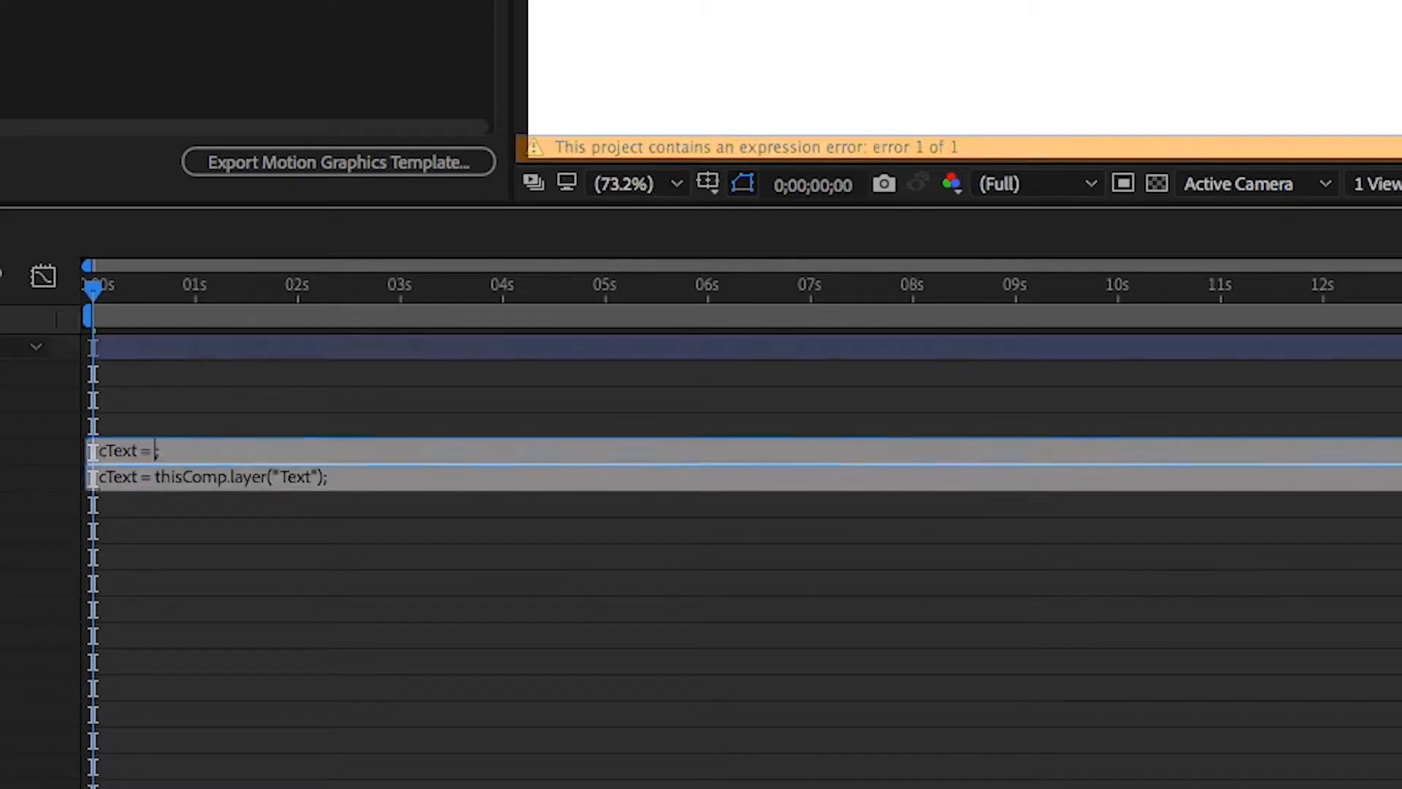
type("[1920, cText.sourceRectAtTime(10).width * (cText.transform.scale[0]/100)]")
key("KP_Enter")
- Replace width with height in the rectangle's Size expression
left_click(413, 523)
double_click(383, 523)
type("height")
key("KP_Enter")
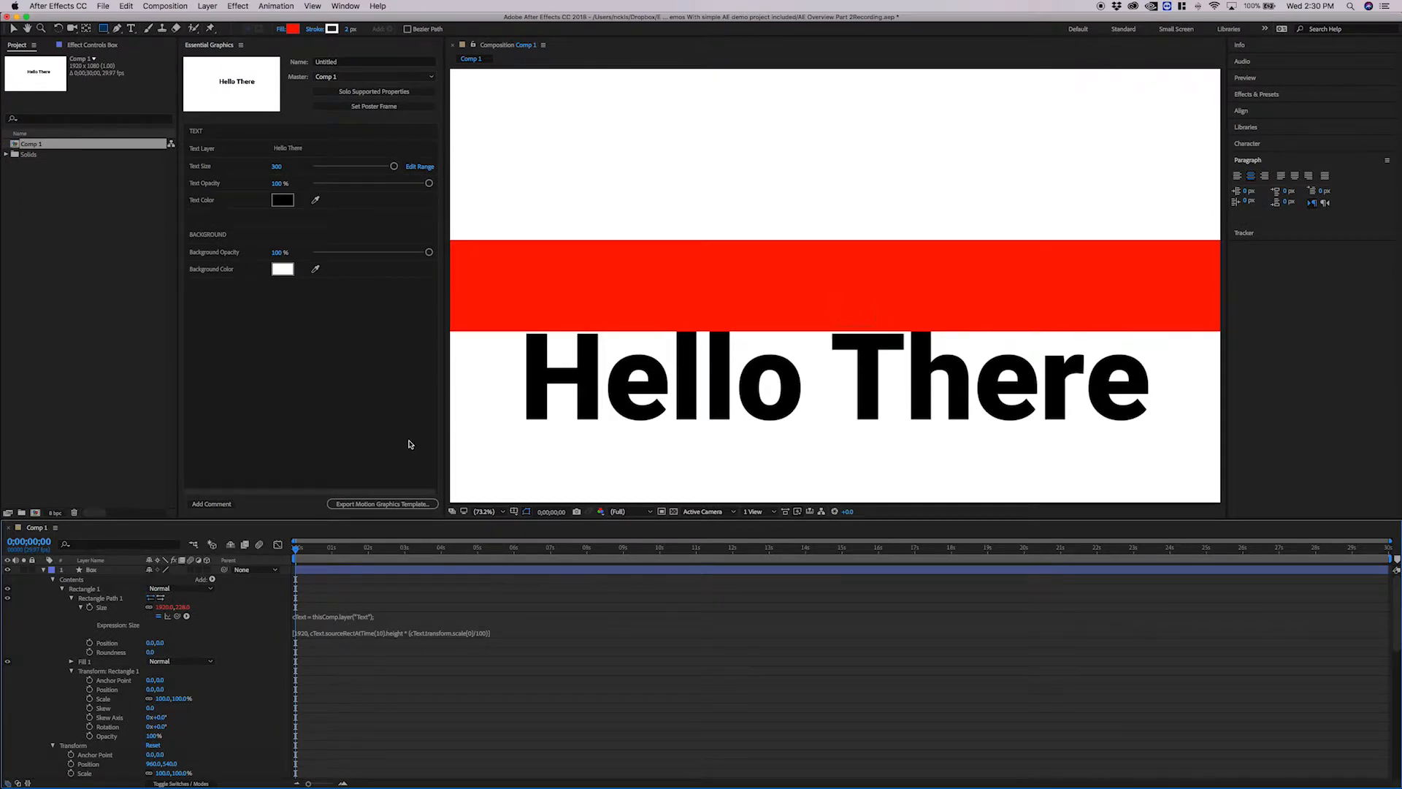
- Collapse the Box layer and move it directly above the Text layer, below Controls
left_click(43, 569)
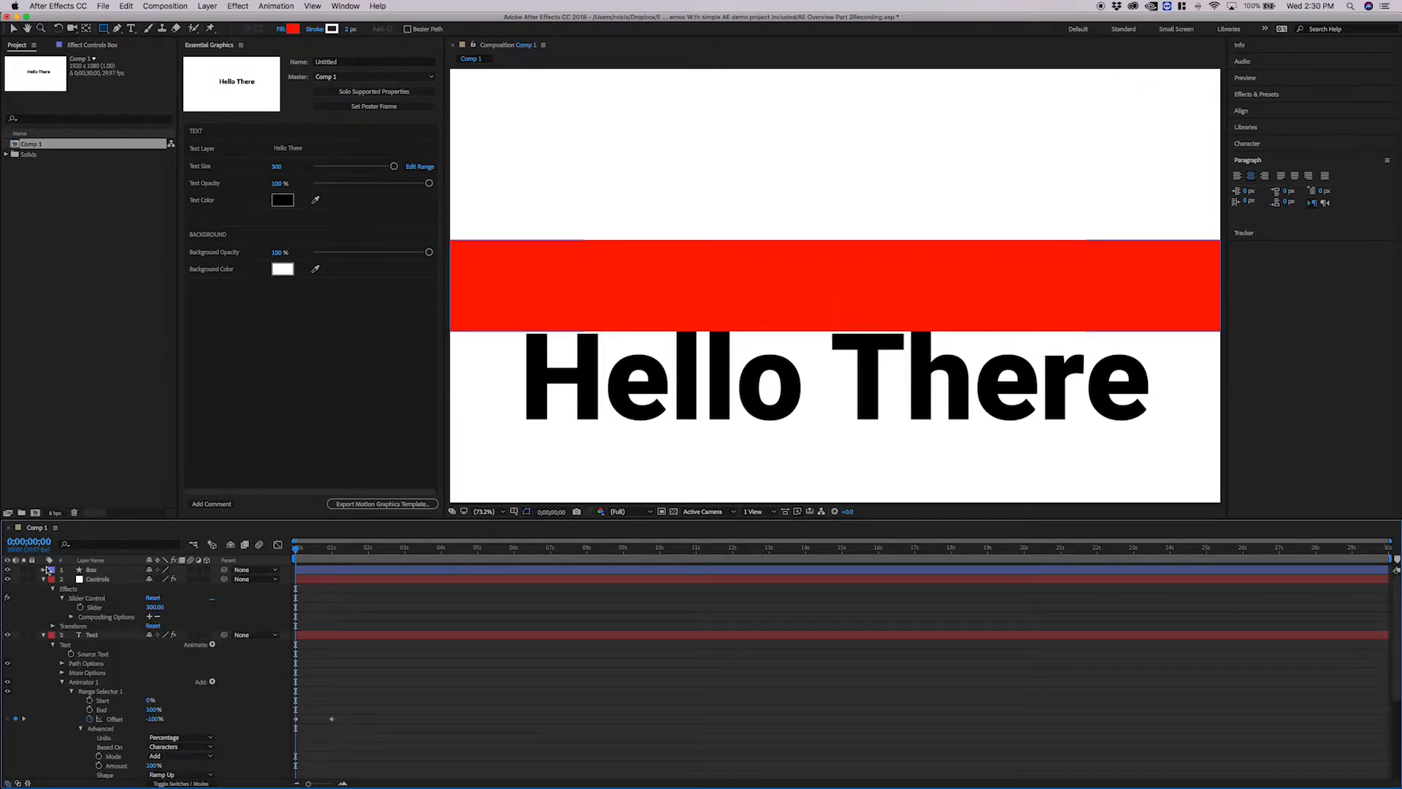
left_click_drag(87, 570, 91, 627)
left_click(109, 635)
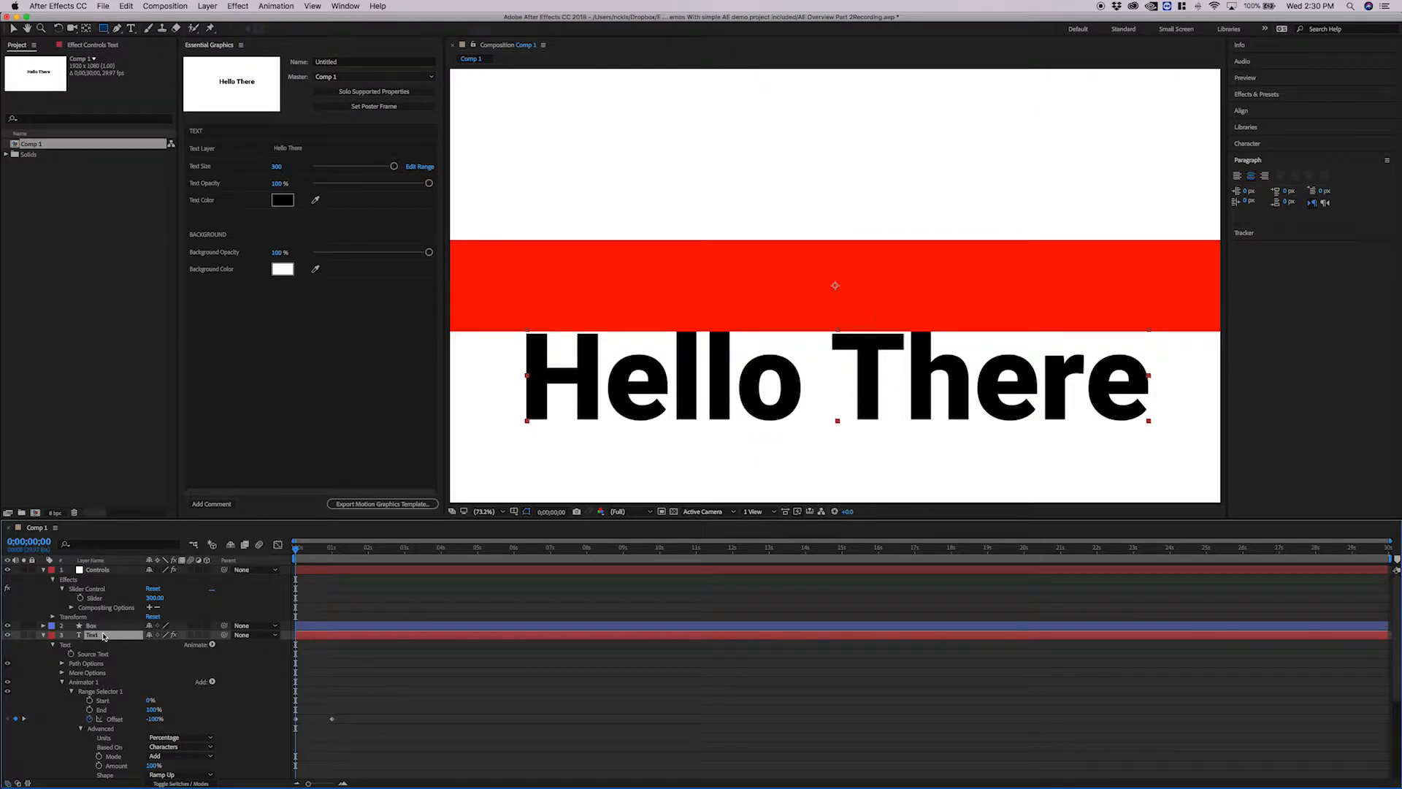
left_click(104, 626)
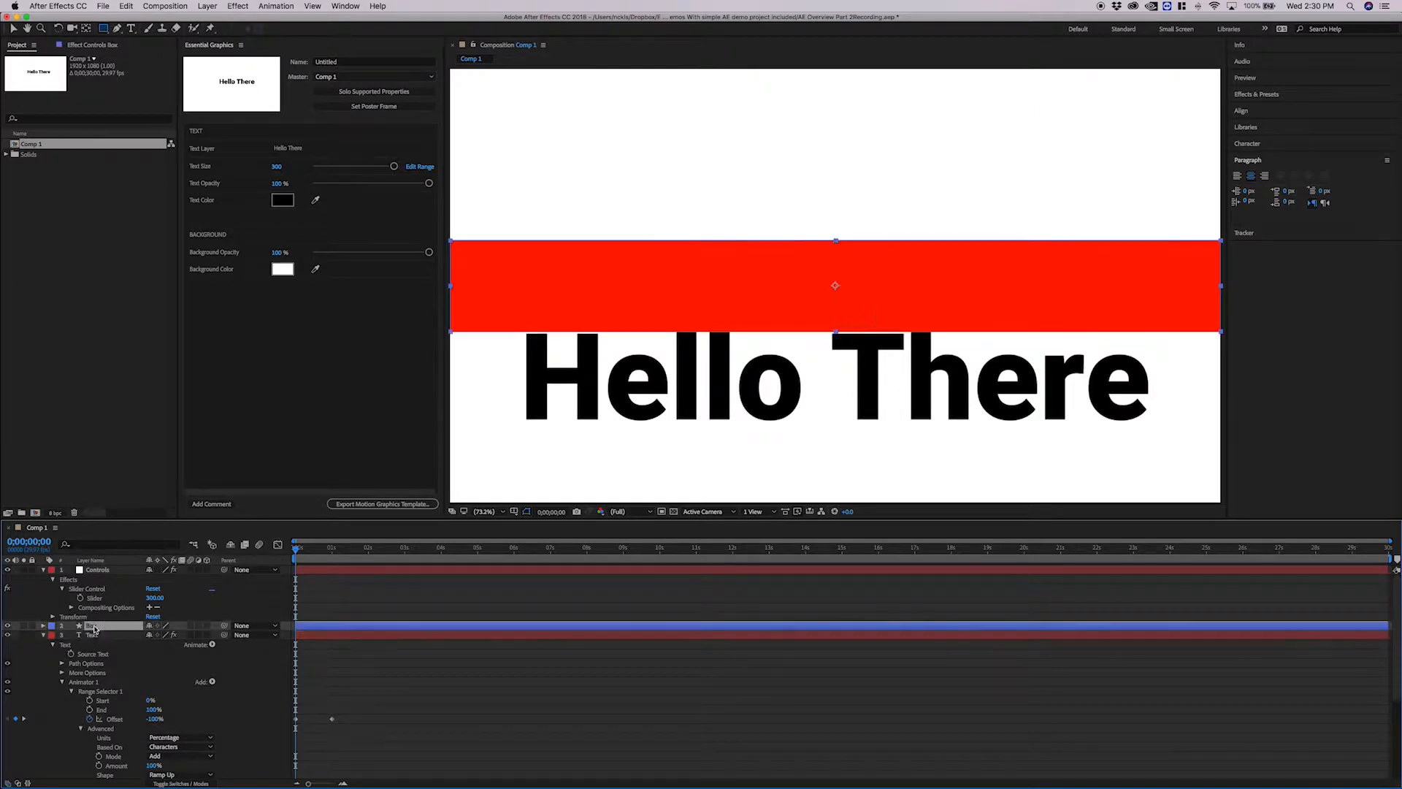
left_click(131, 635)
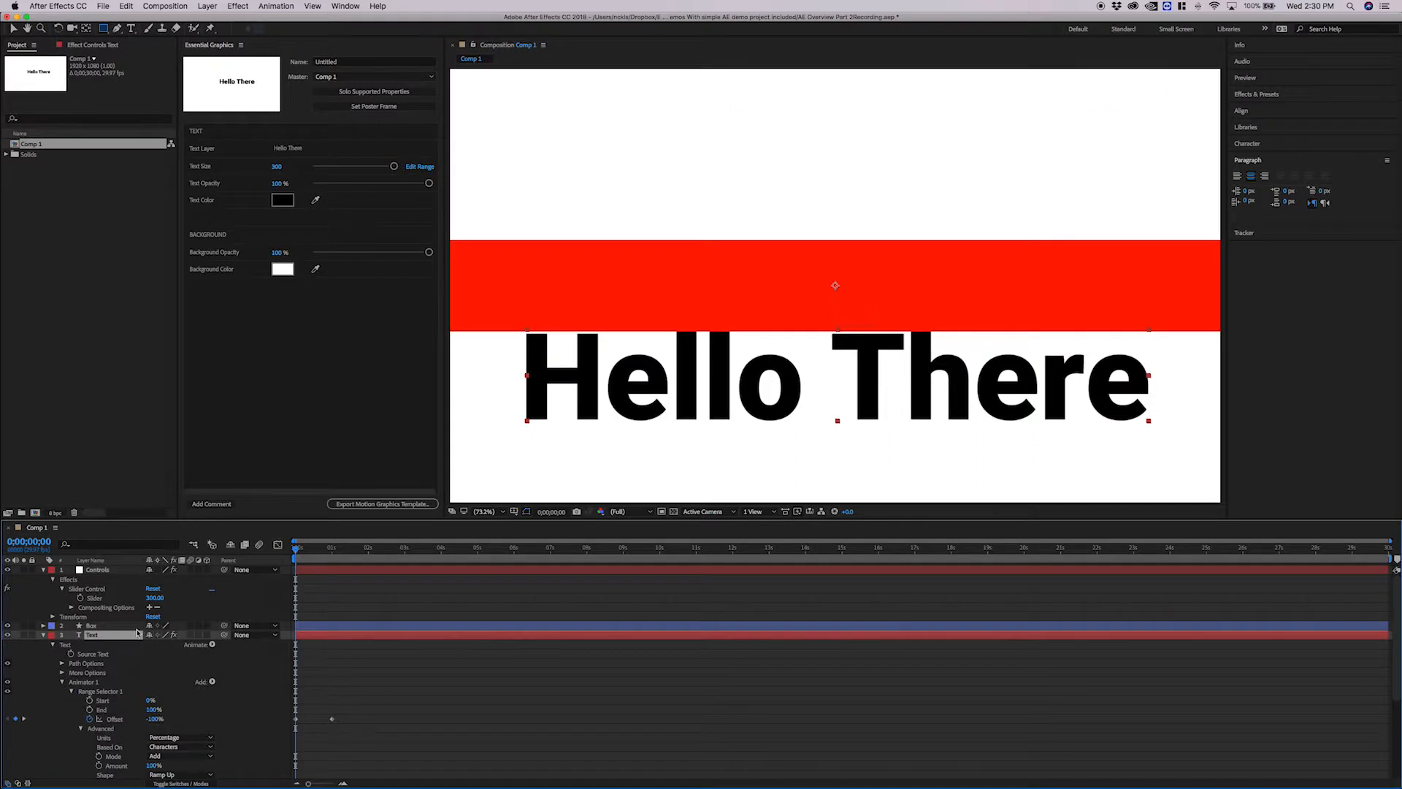
- Show the Modes column in the timeline
right_click(212, 560)
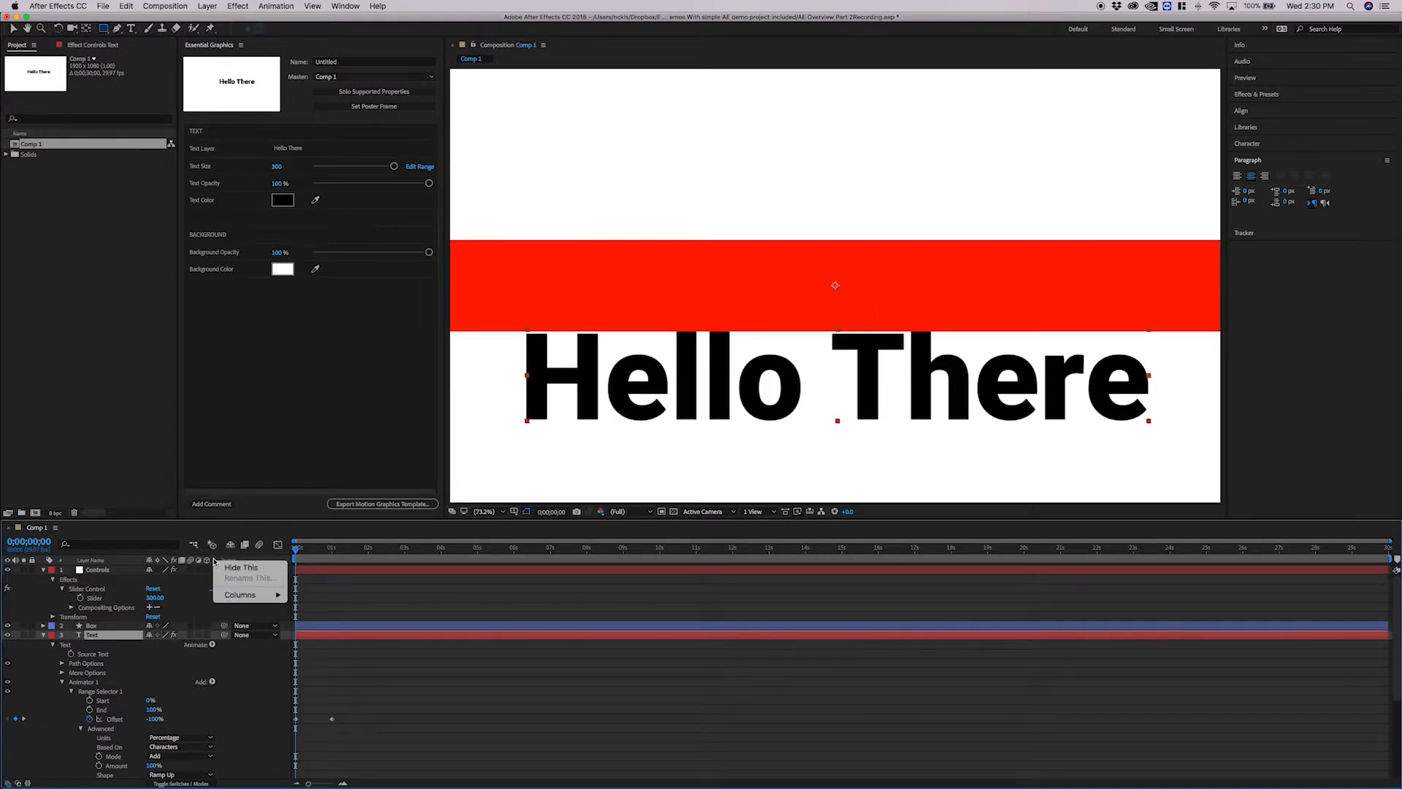
mouse_move(236, 597)
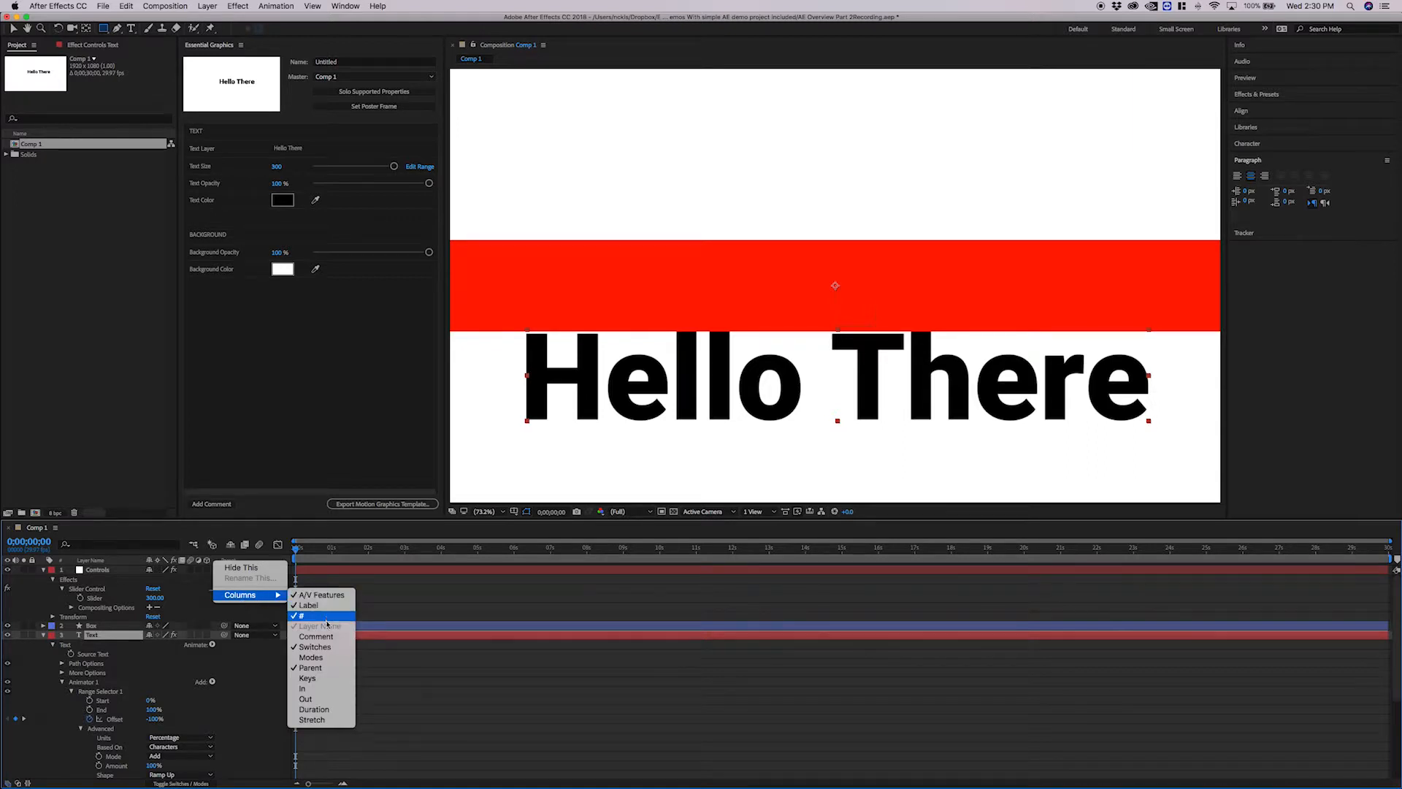
left_click(312, 657)
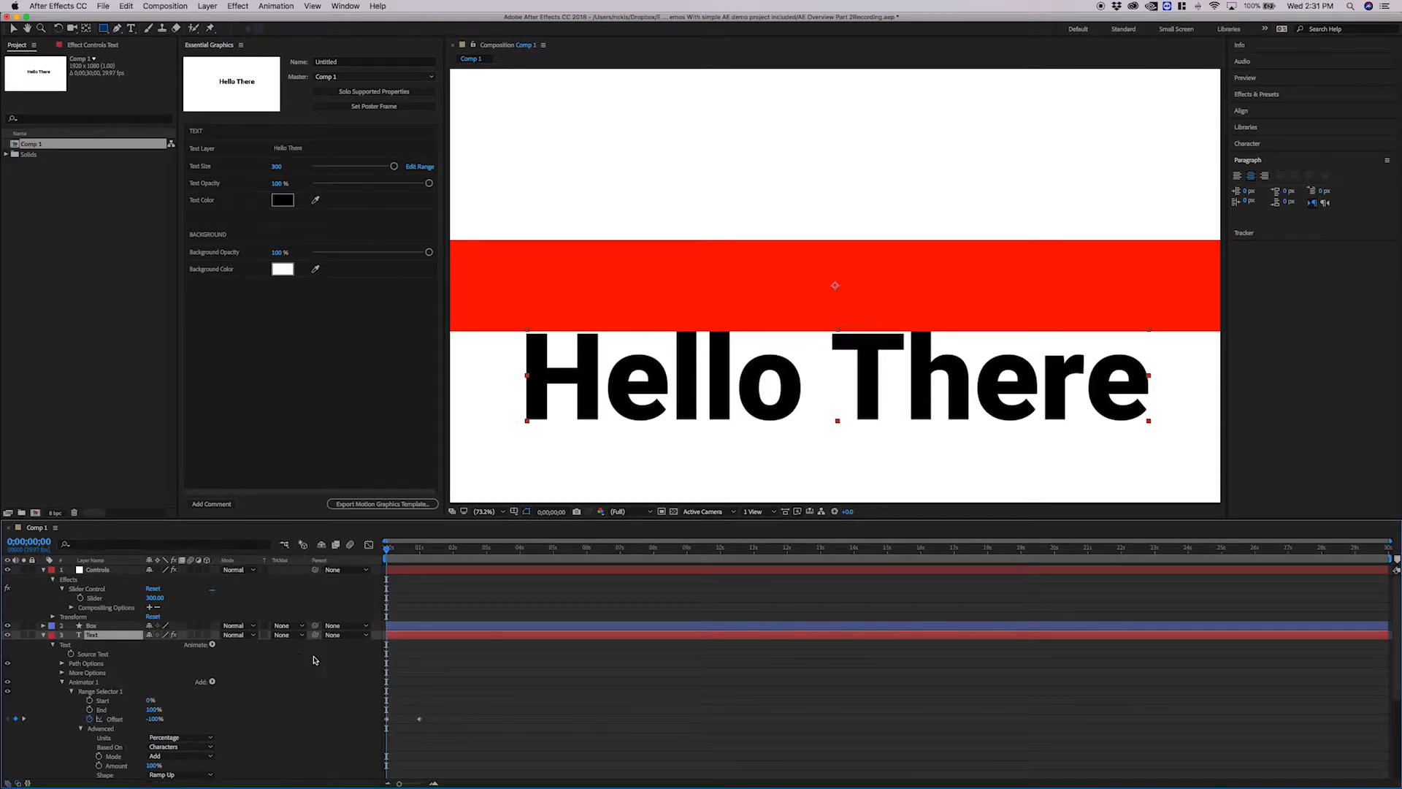
- Set the Text layer's track matte to Alpha Matte "Box" and preview the reveal
left_click(289, 635)
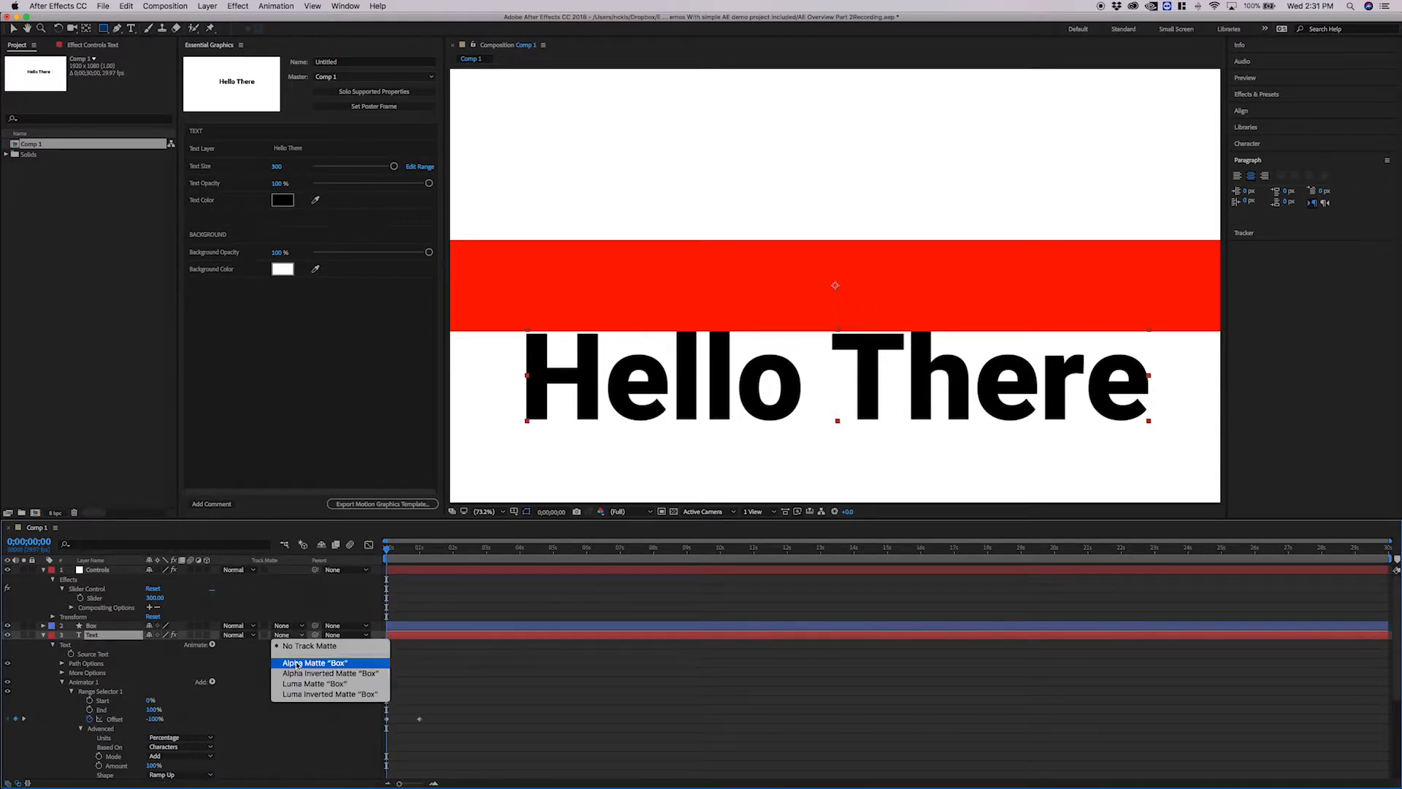
left_click(297, 663)
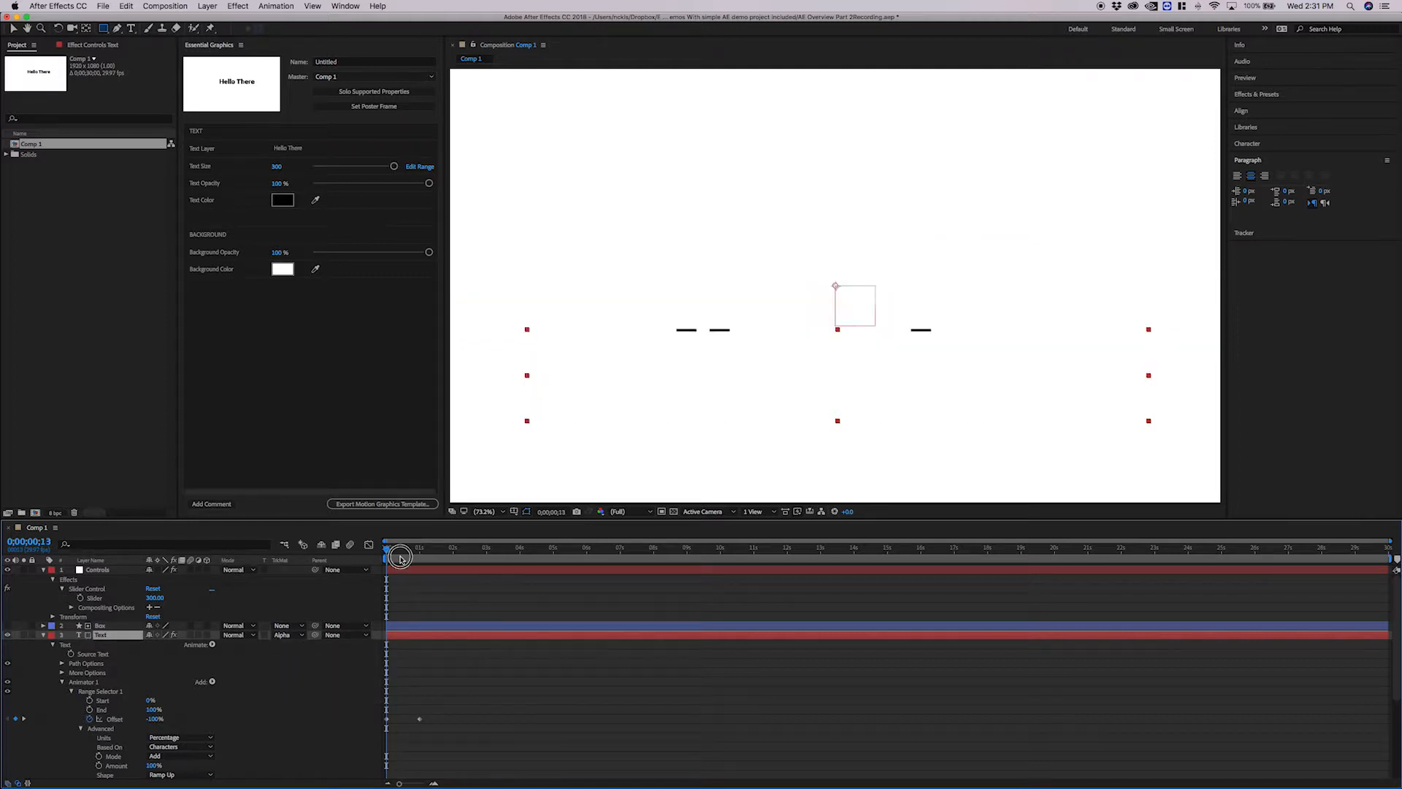
key("space")
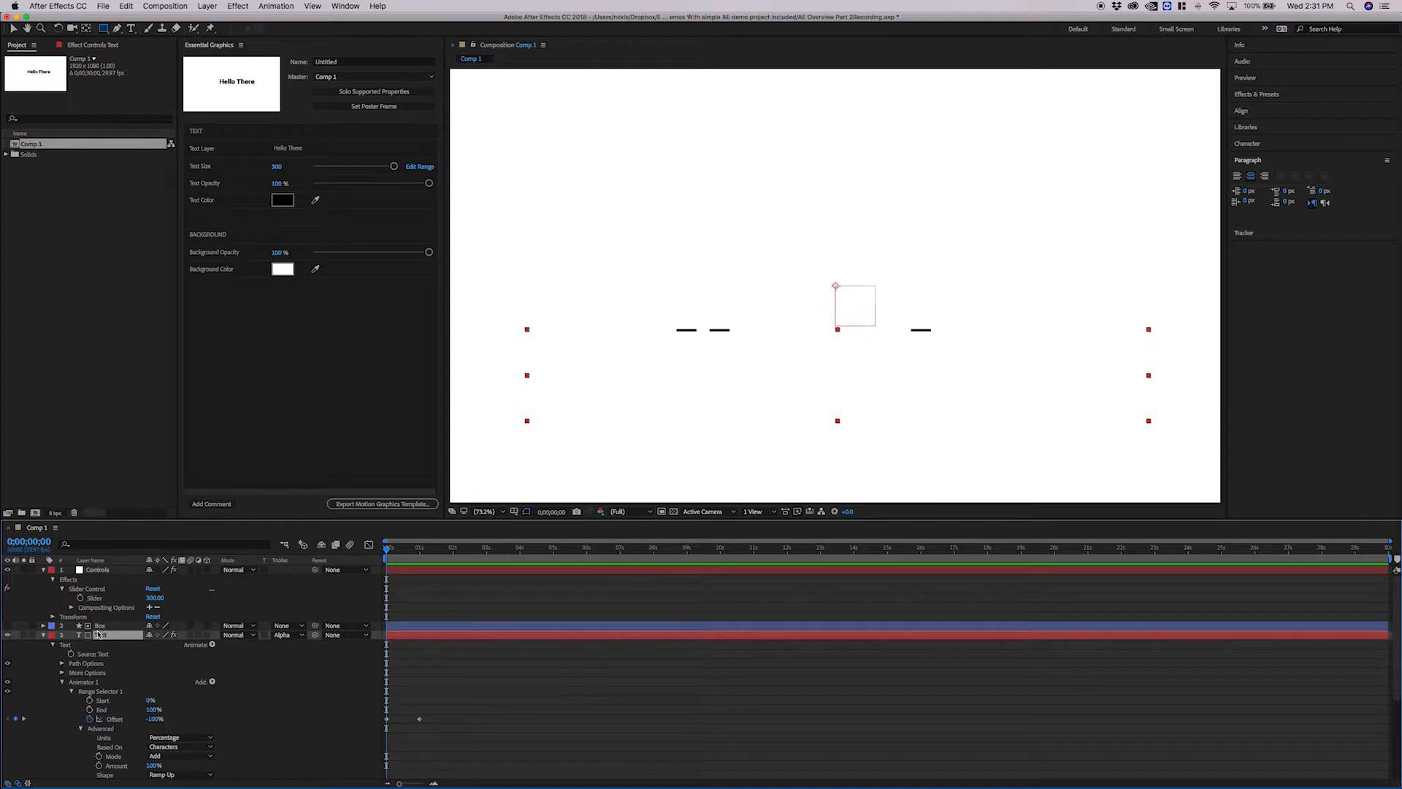
- Multiply the height in the text animator's Position expression by 1.2
left_click(103, 625)
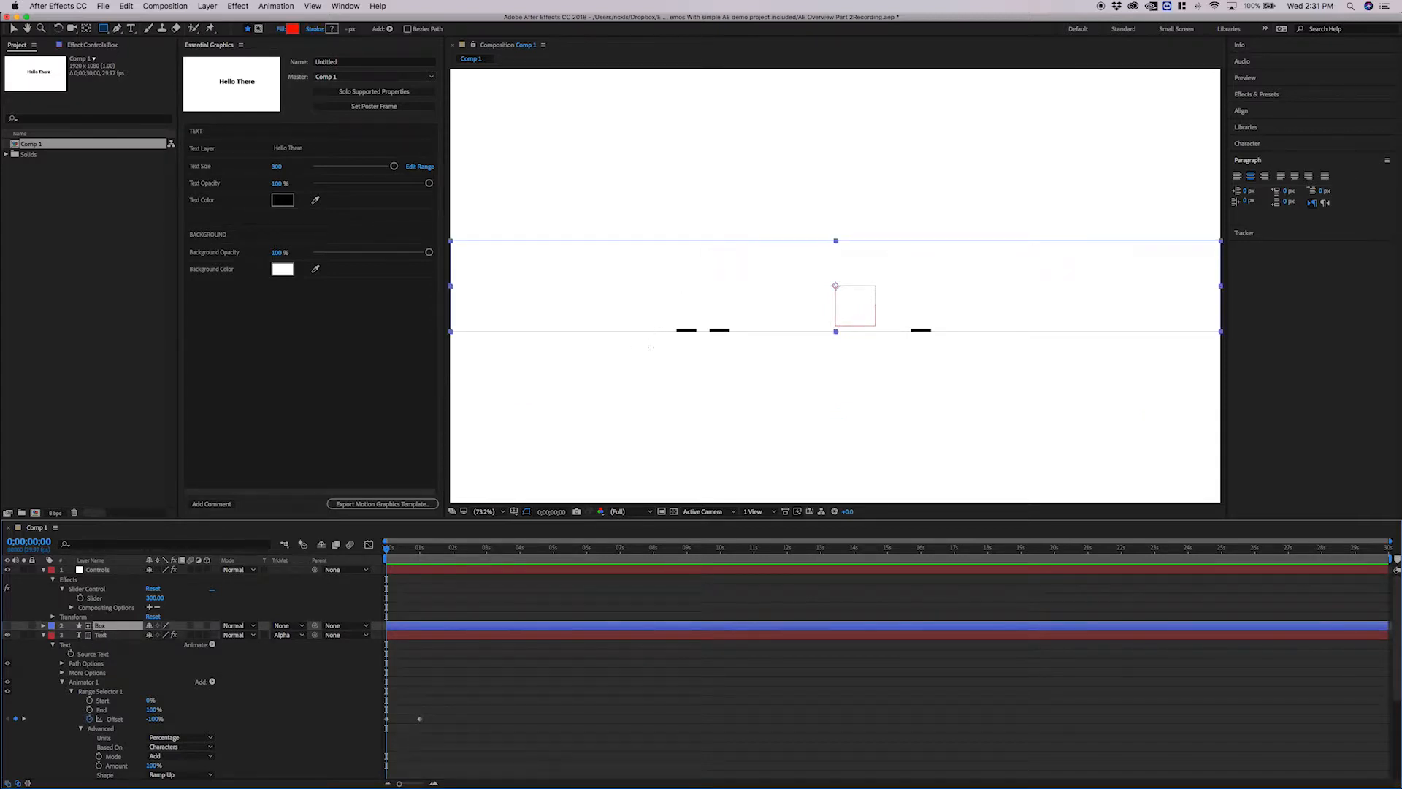
scroll(270, 695, "down", 5)
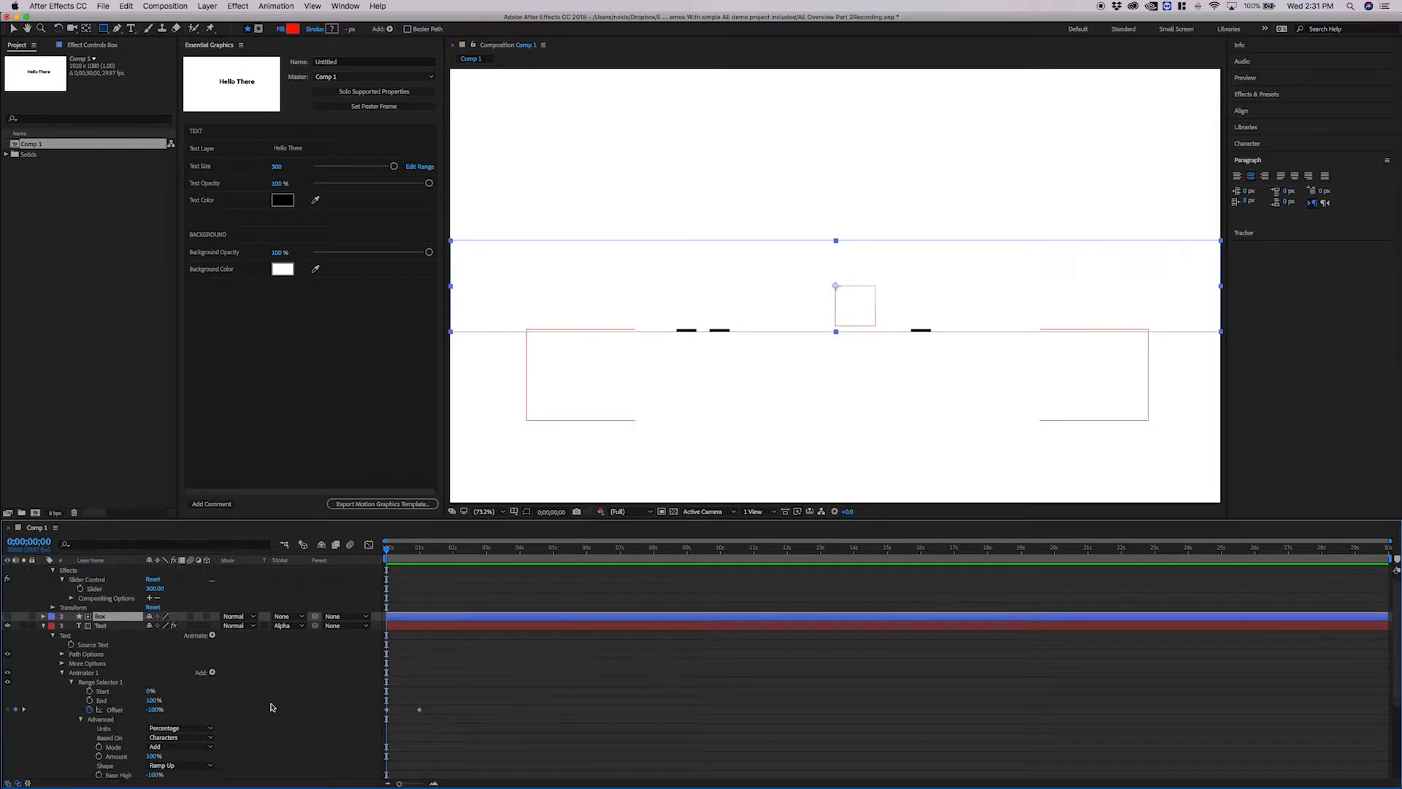
scroll(151, 759, "up", 3)
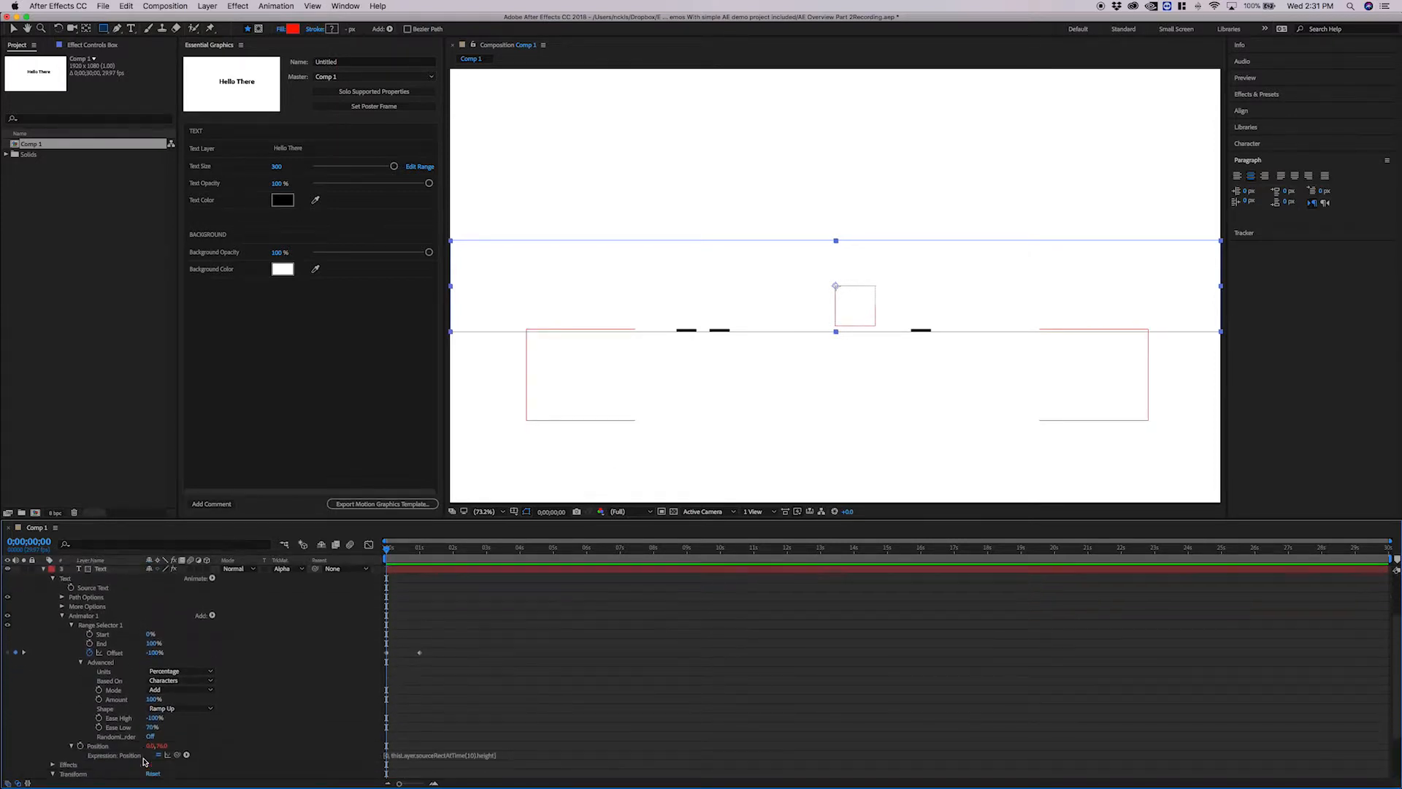
left_click(418, 754)
left_click(425, 746)
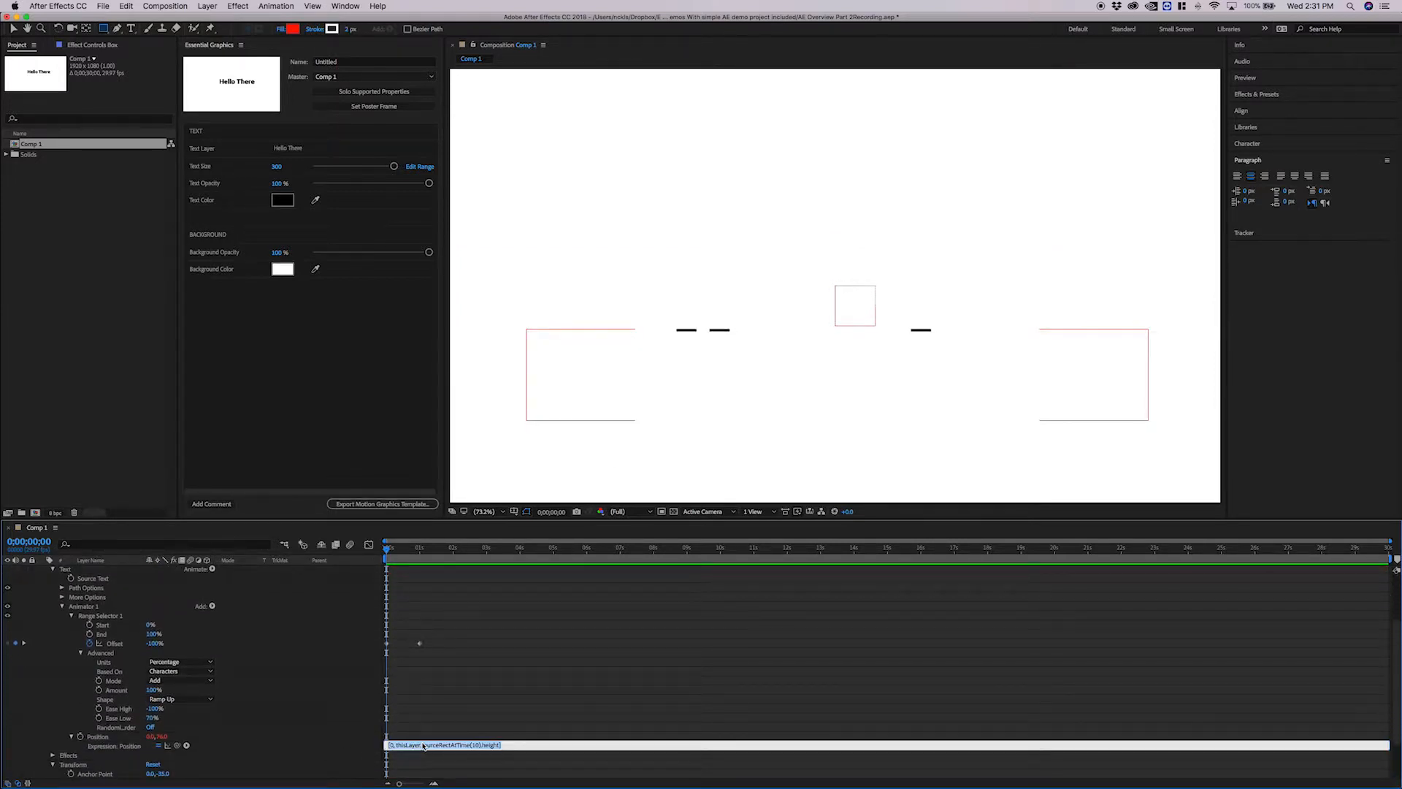
left_click(505, 744)
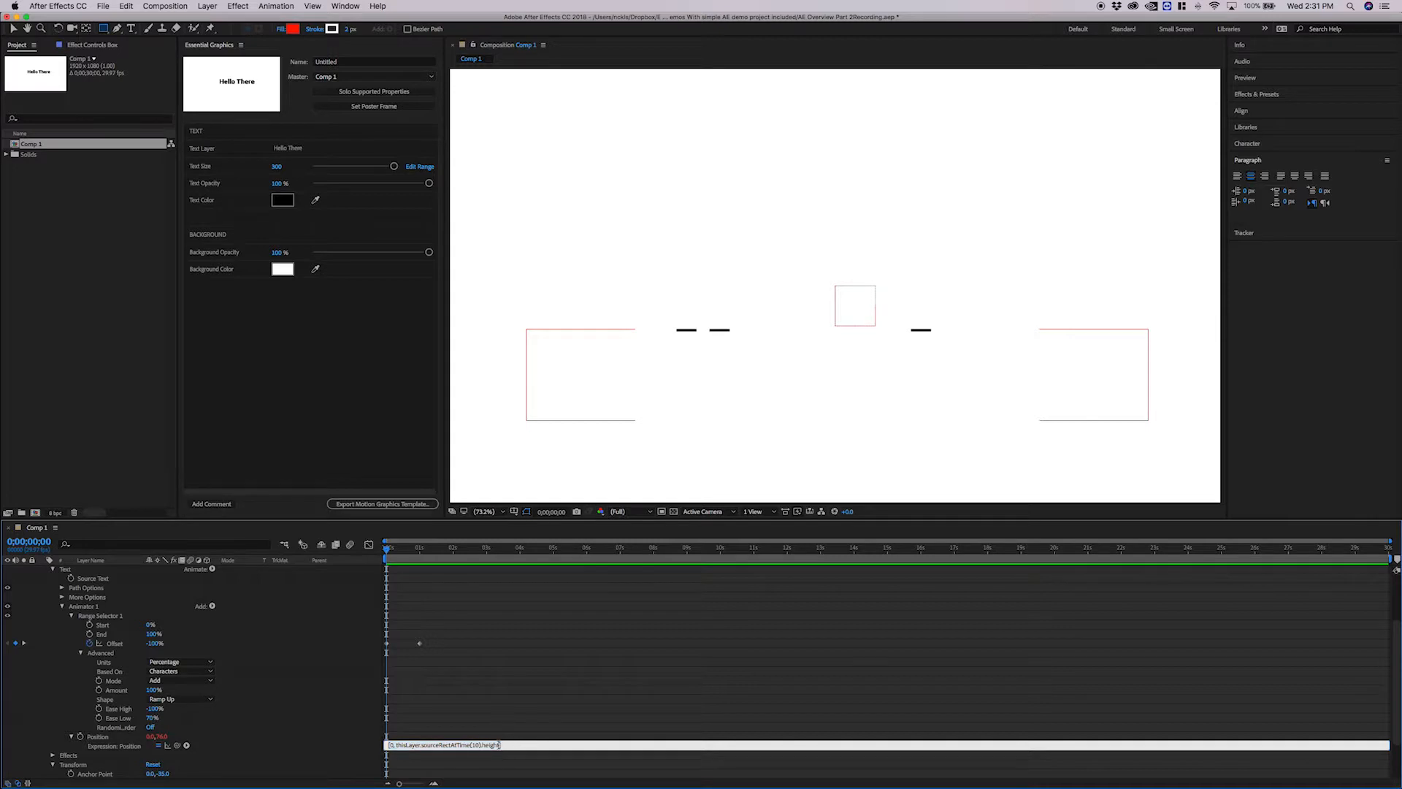
key("KP_Enter")
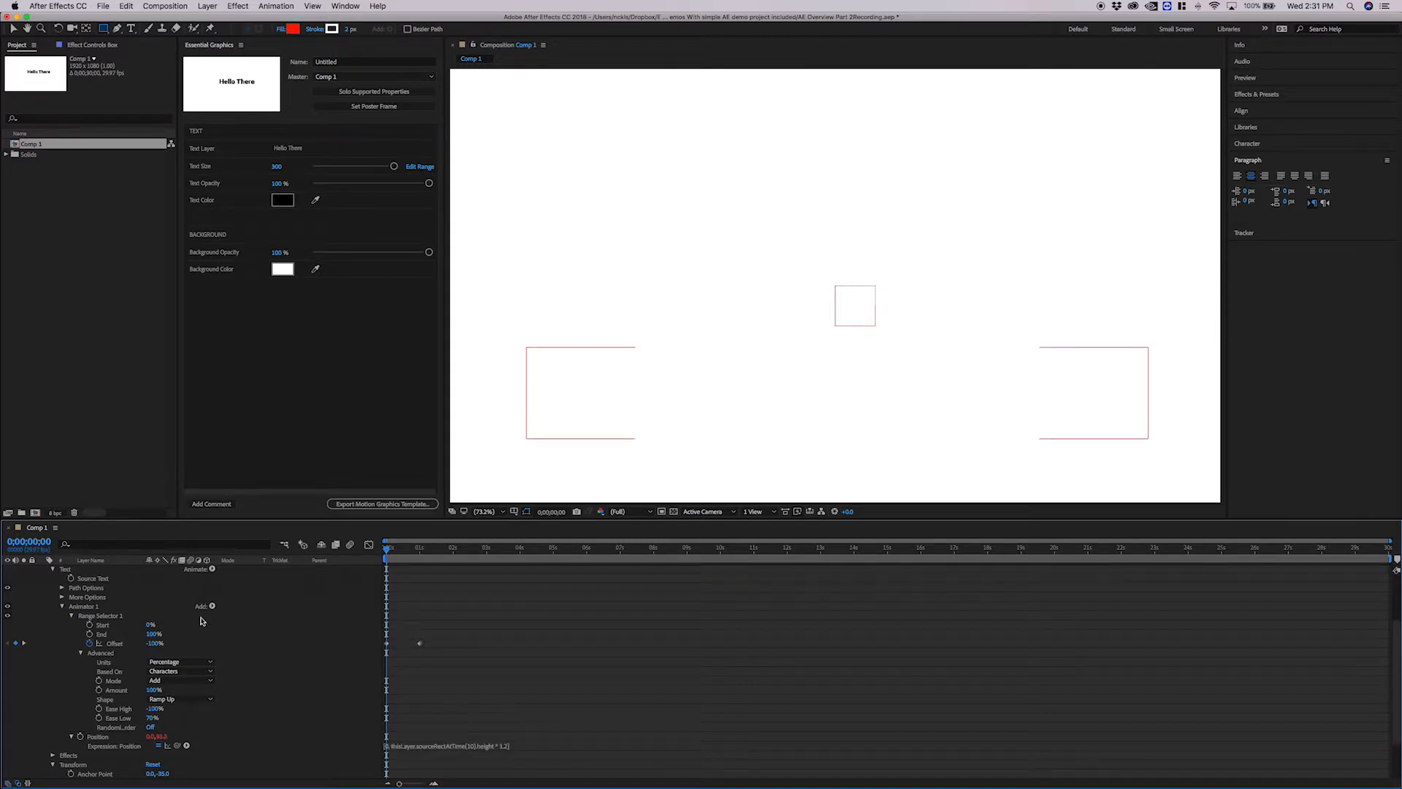
- Reveal the Box layer's Size expression and multiply its height value by 1.1
scroll(195, 621, "up", 3)
left_click(102, 626)
key("e")
key("e")
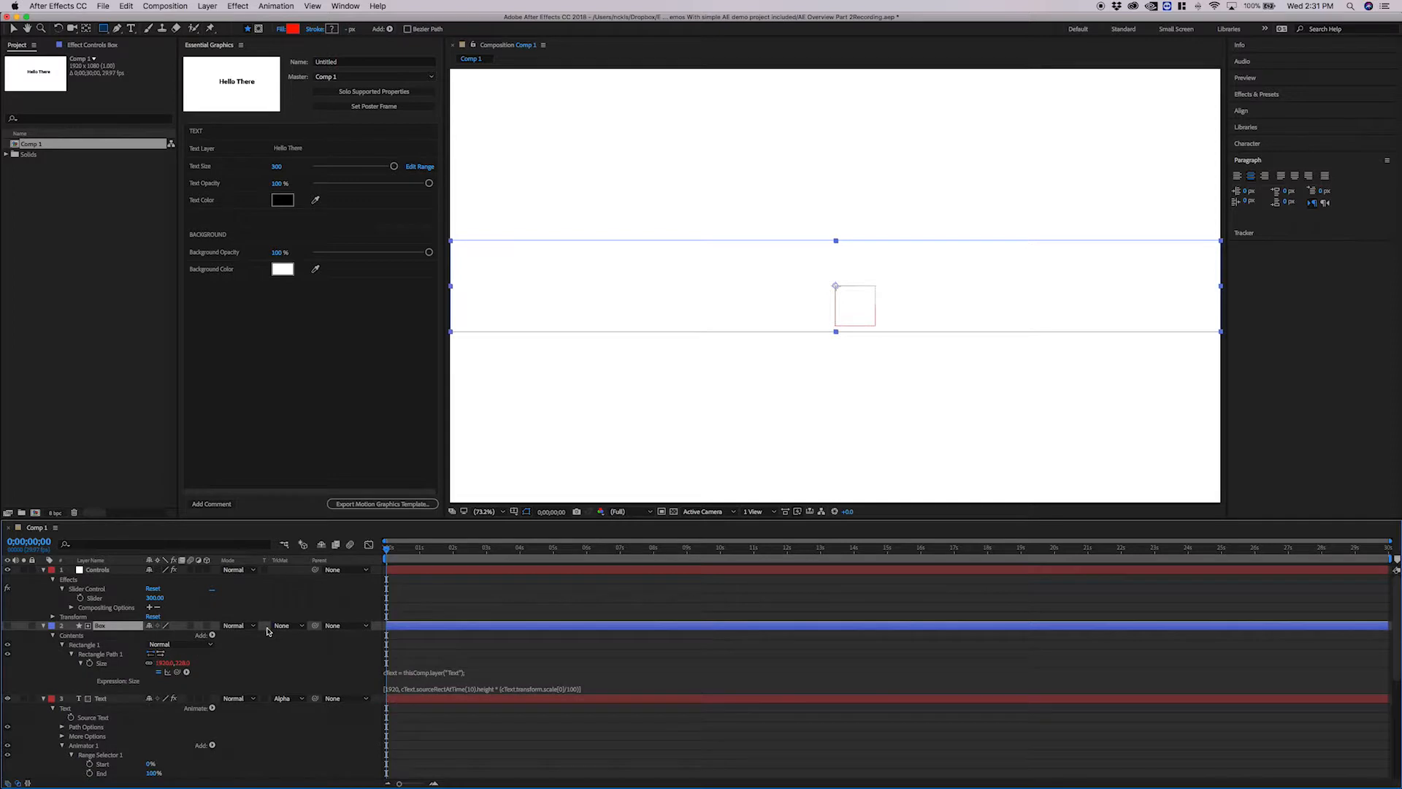
left_click(575, 677)
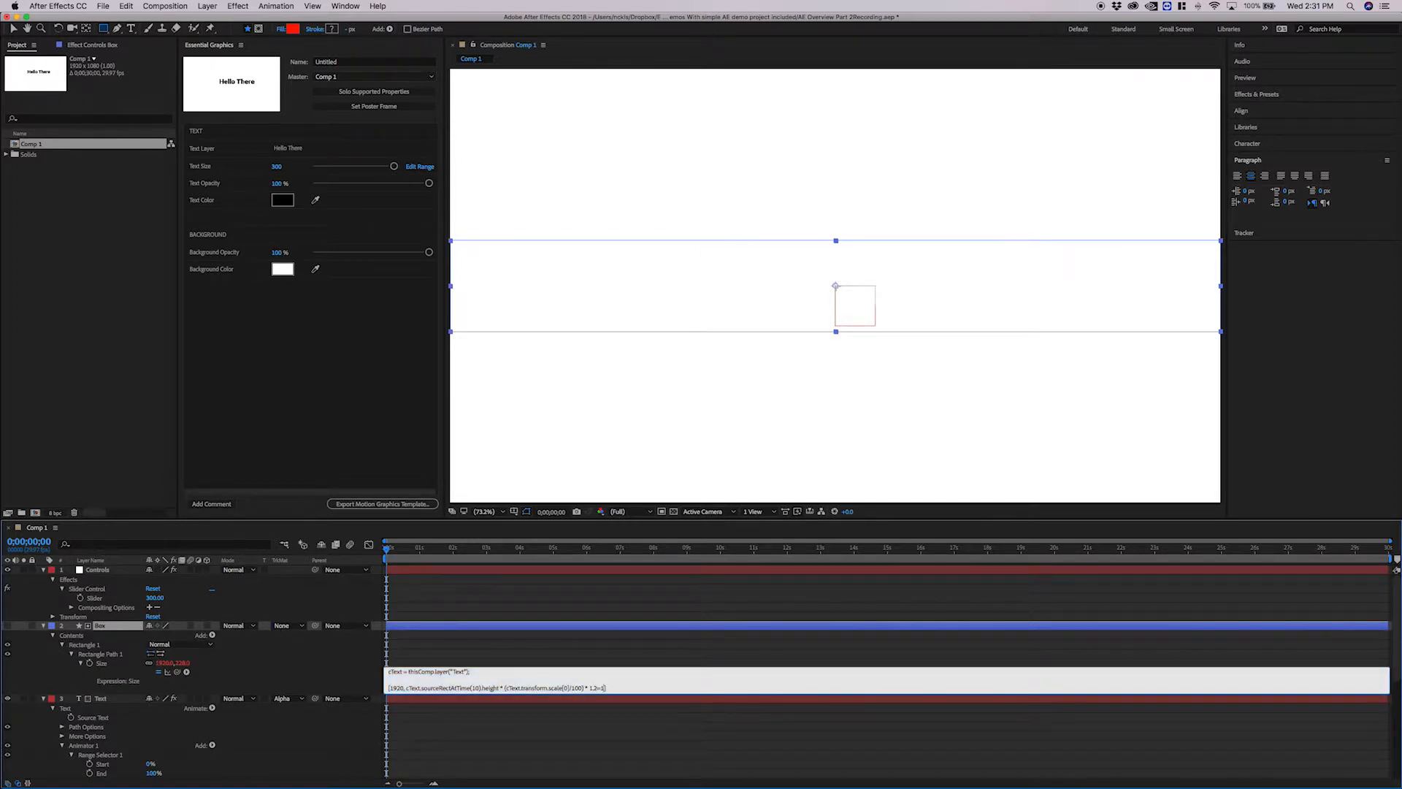
key("KP_Enter")
- Preview the masked text reveal, and reduce the template's Text Size to about 204
key("space")
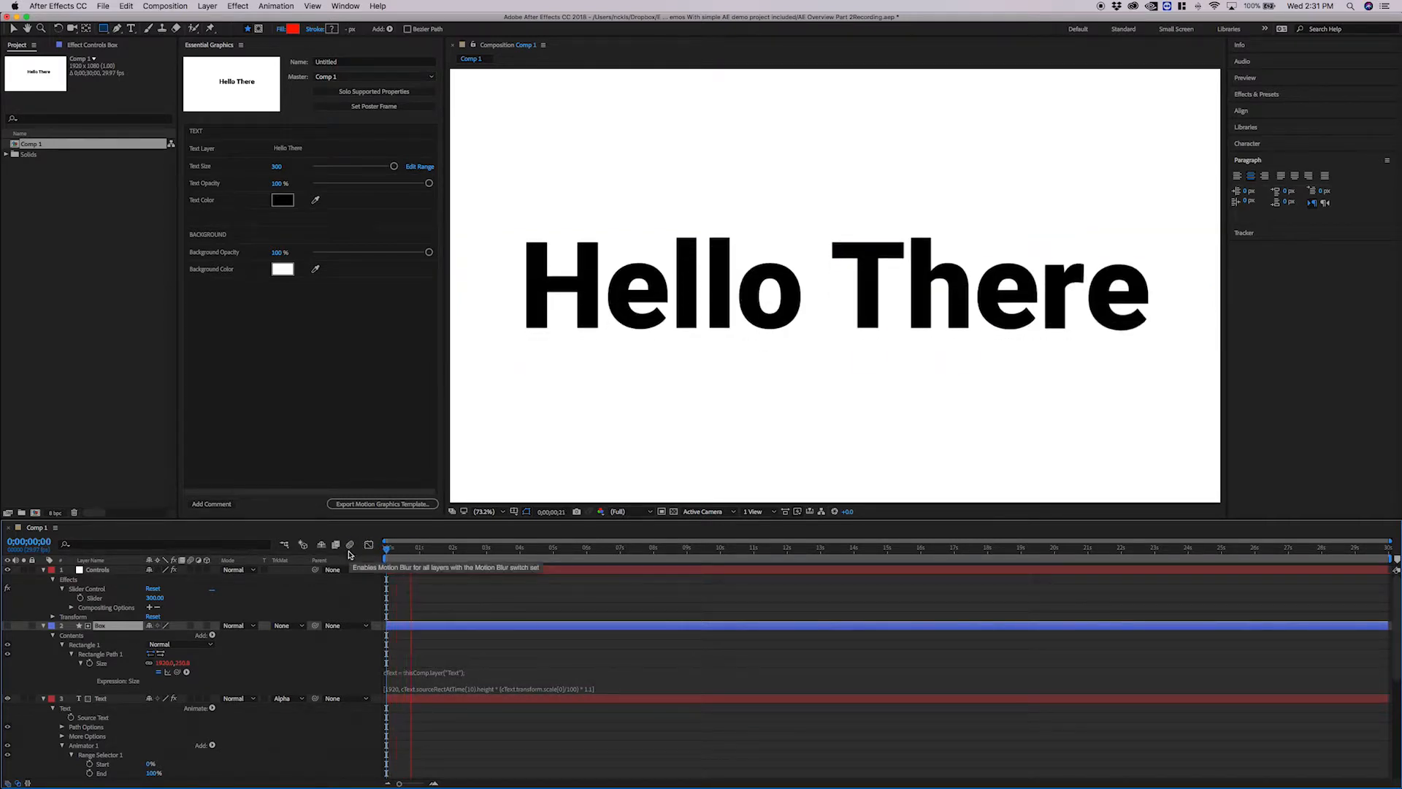
key("space")
left_click_drag(354, 167, 368, 170)
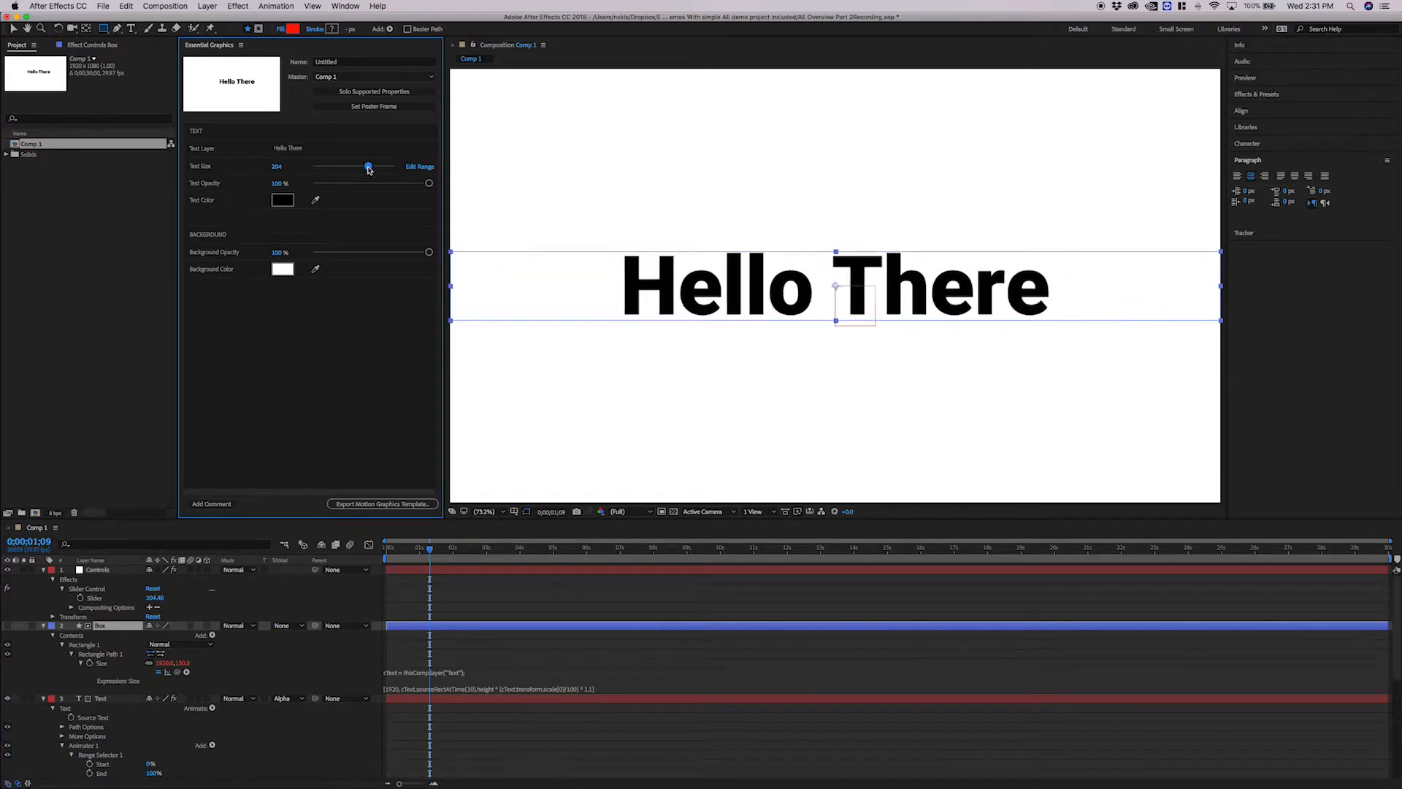
- Change the template's Text Layer wording to "HELLO THERE" and preview the reveal
left_click(313, 148)
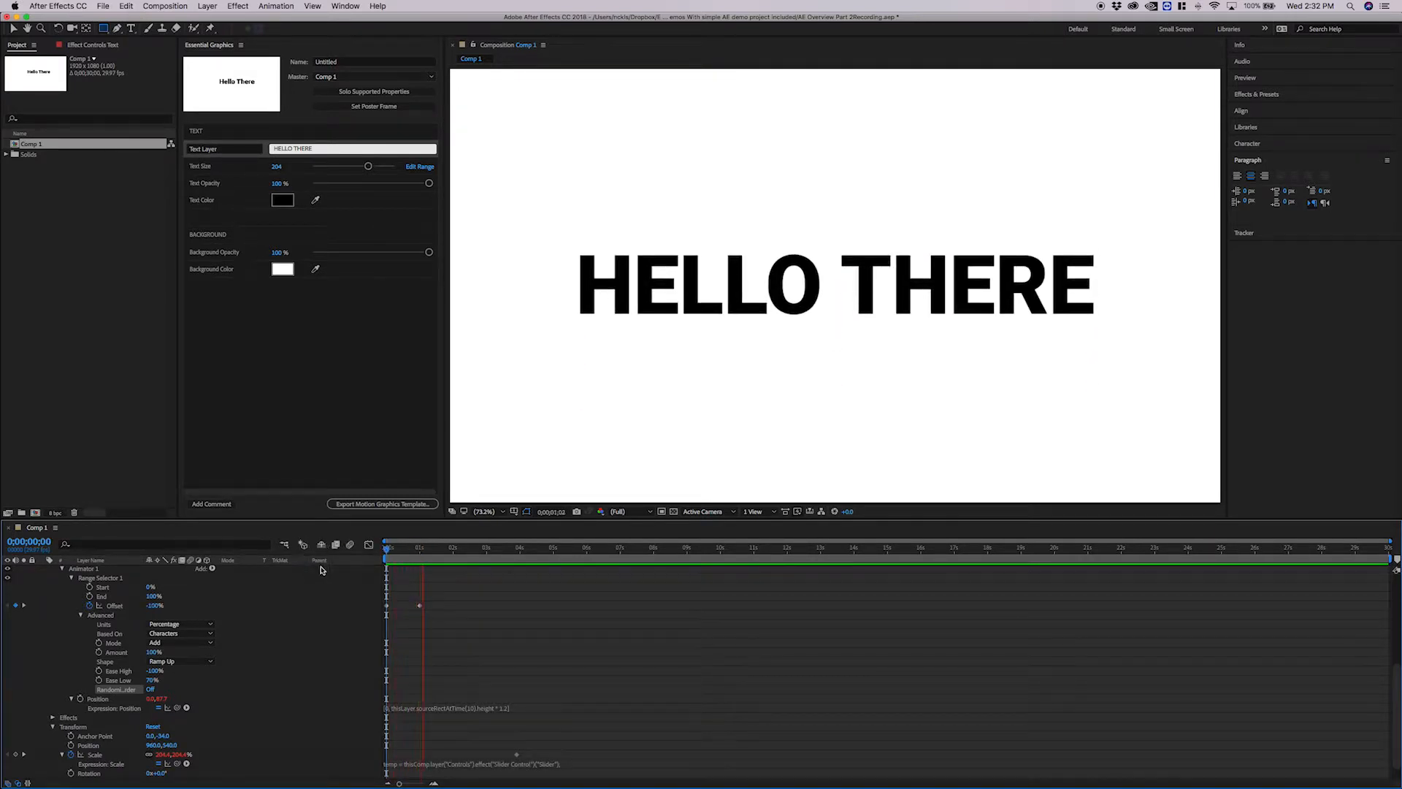
scroll(362, 628, "up", 5)
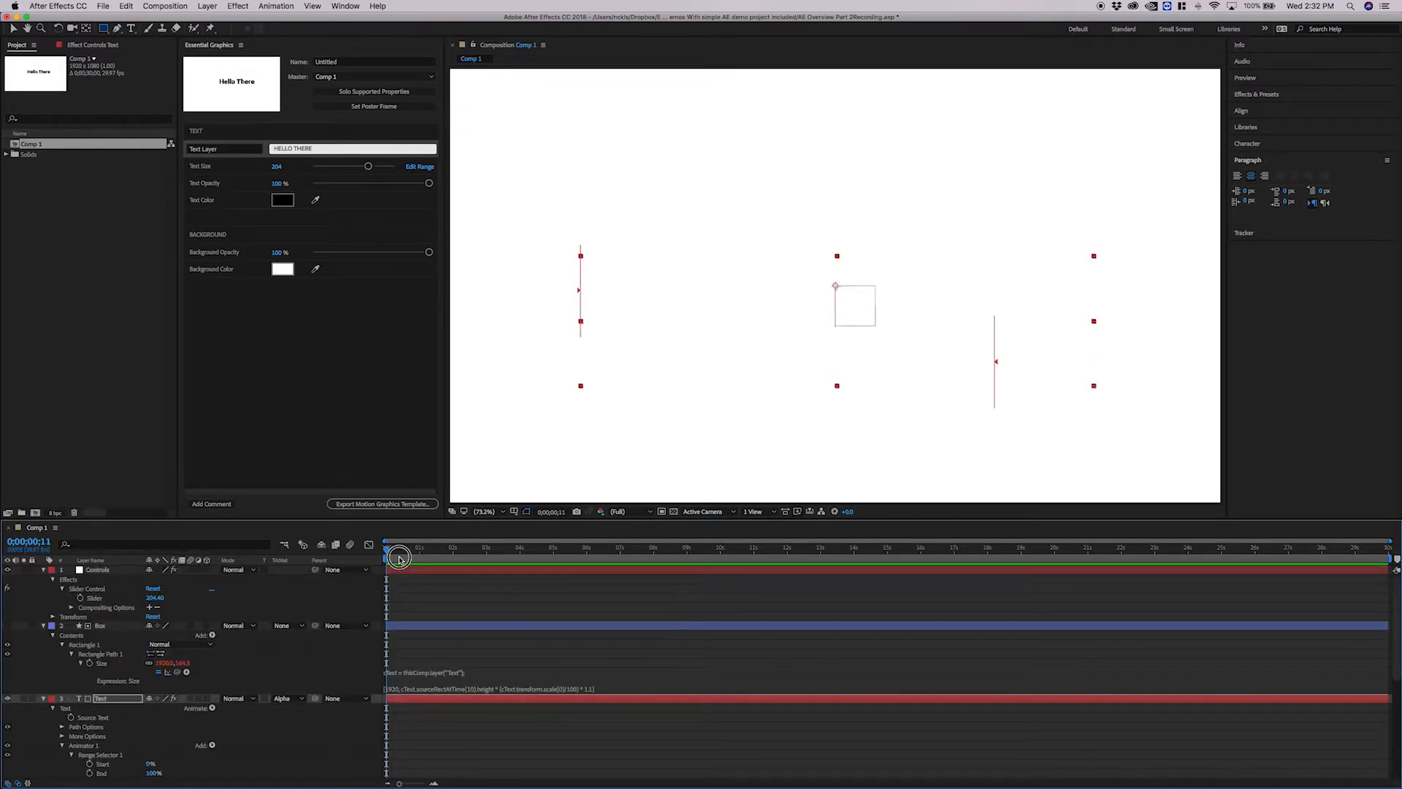
key("space")
- Collapse Animator 1 on the Text layer and add a second text animator for Tracking
scroll(275, 652, "down", 6)
scroll(276, 652, "up", 1)
left_click(275, 652)
left_click(62, 607)
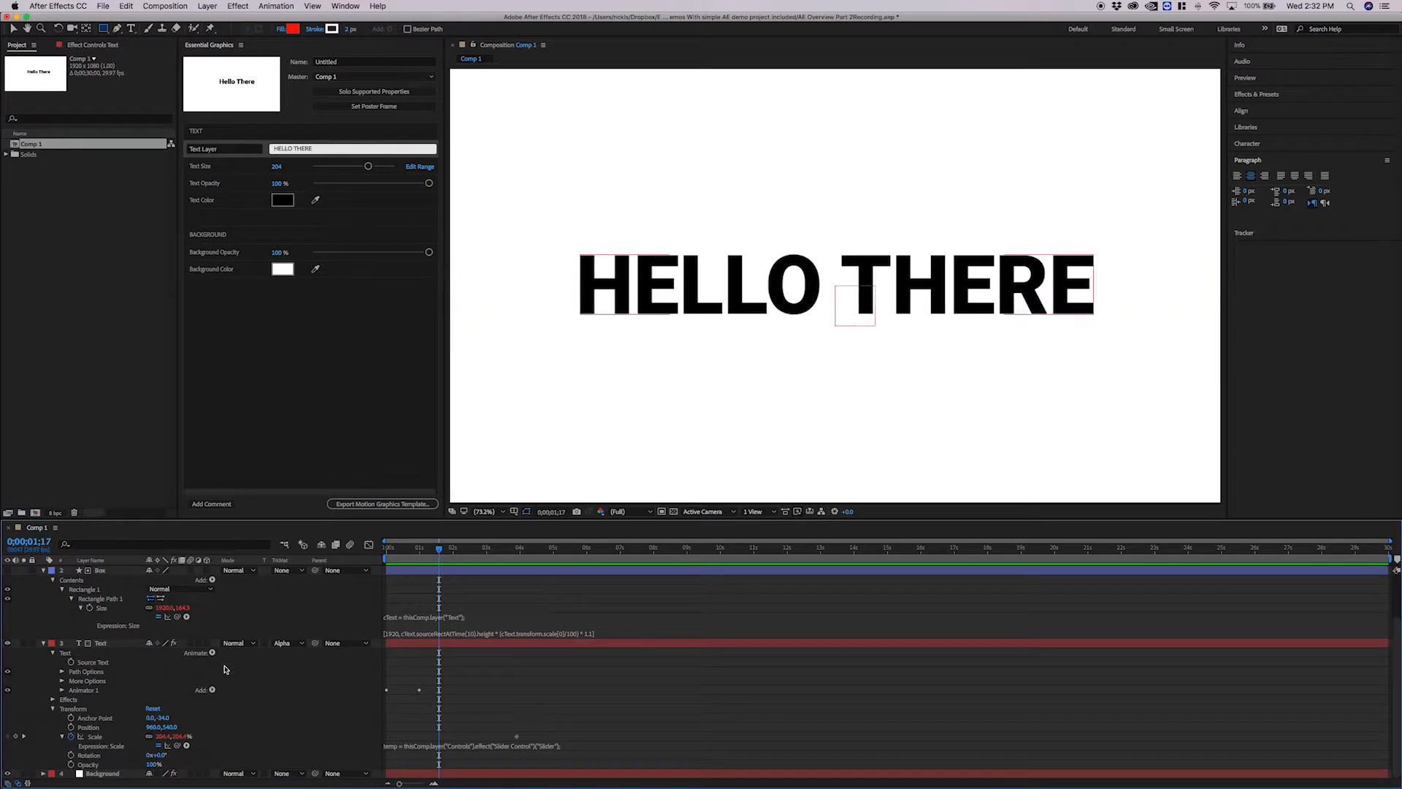
left_click(212, 652)
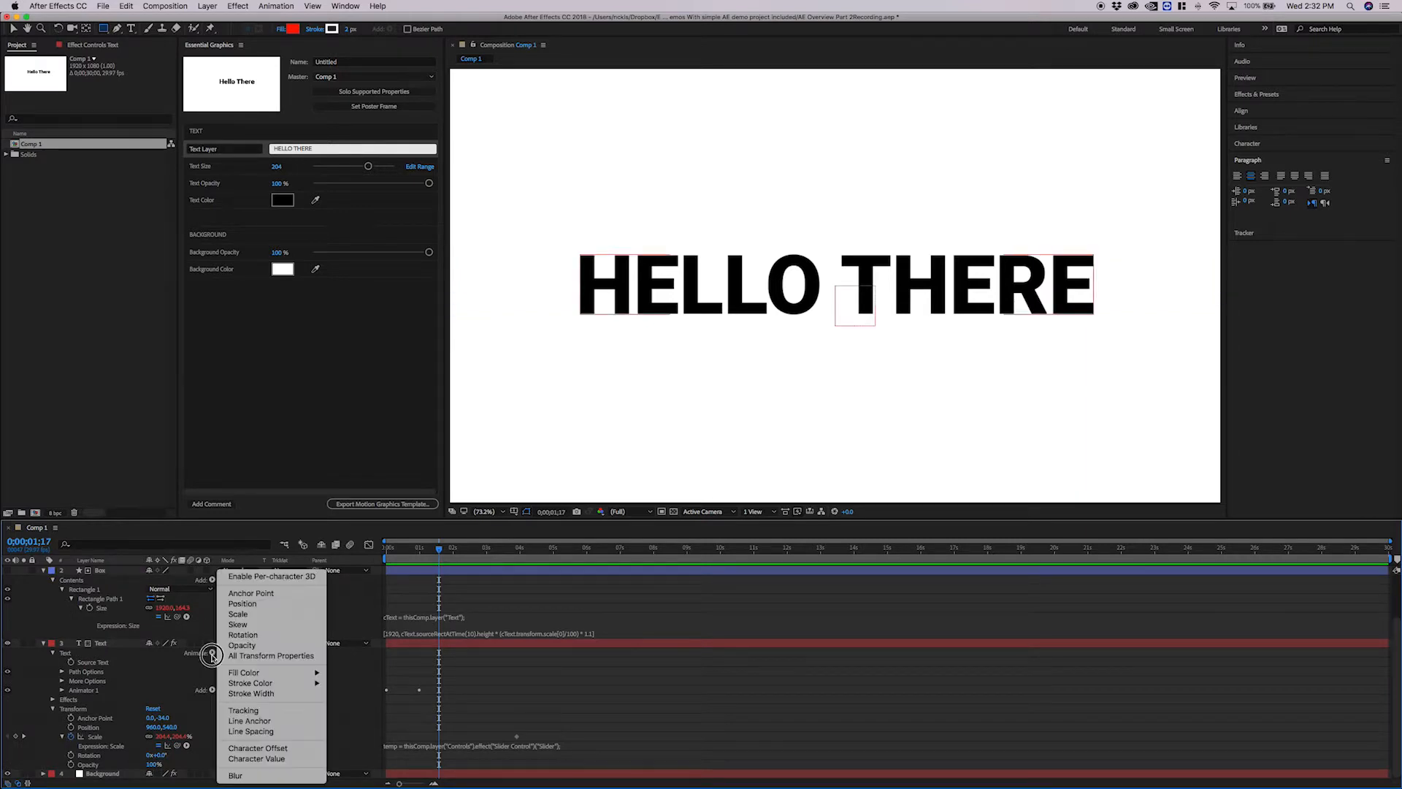
left_click(244, 710)
scroll(423, 649, "down", 2)
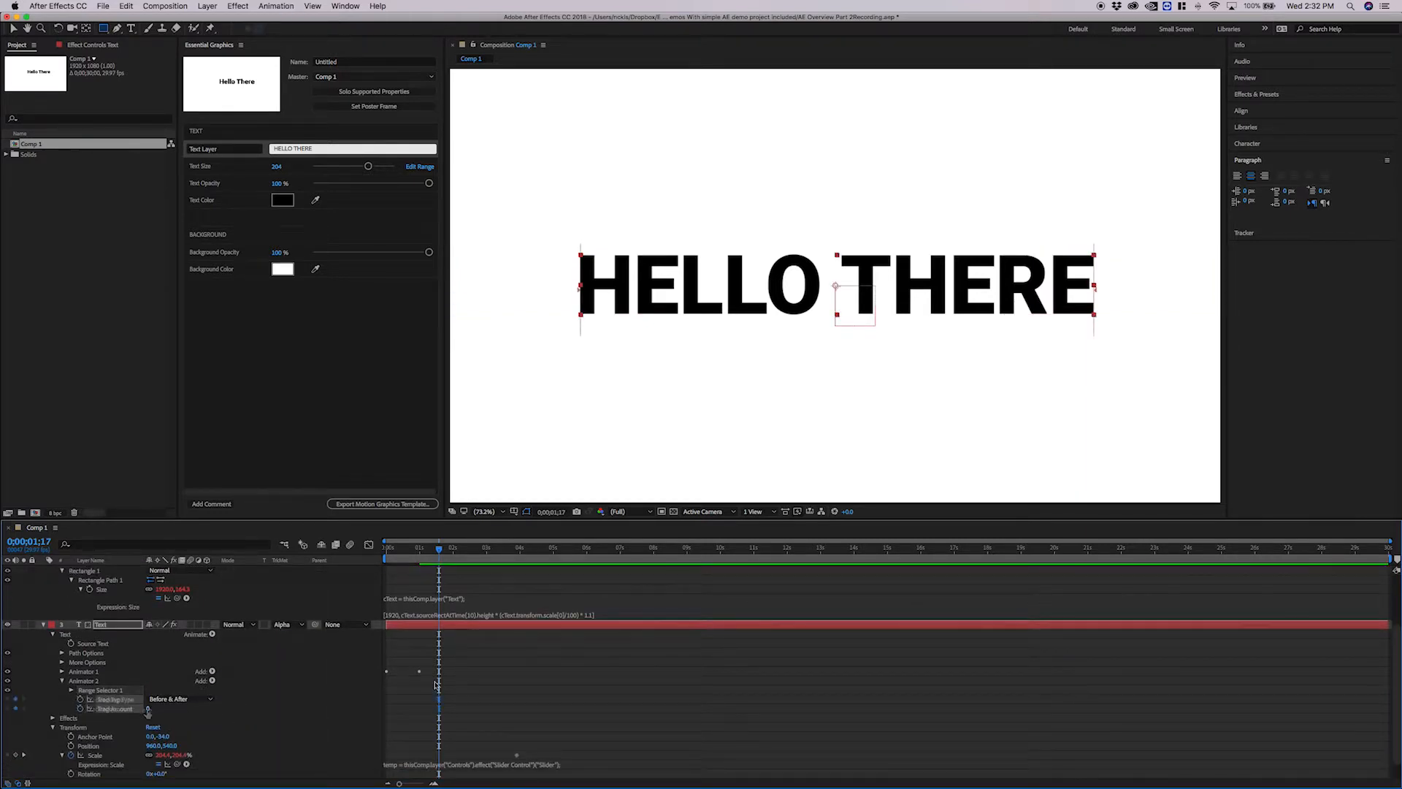
- Keyframe the new animator's Tracking Amount at 0 on the first frame and 20 at 0;00;01;03
left_click(424, 651)
key("Home")
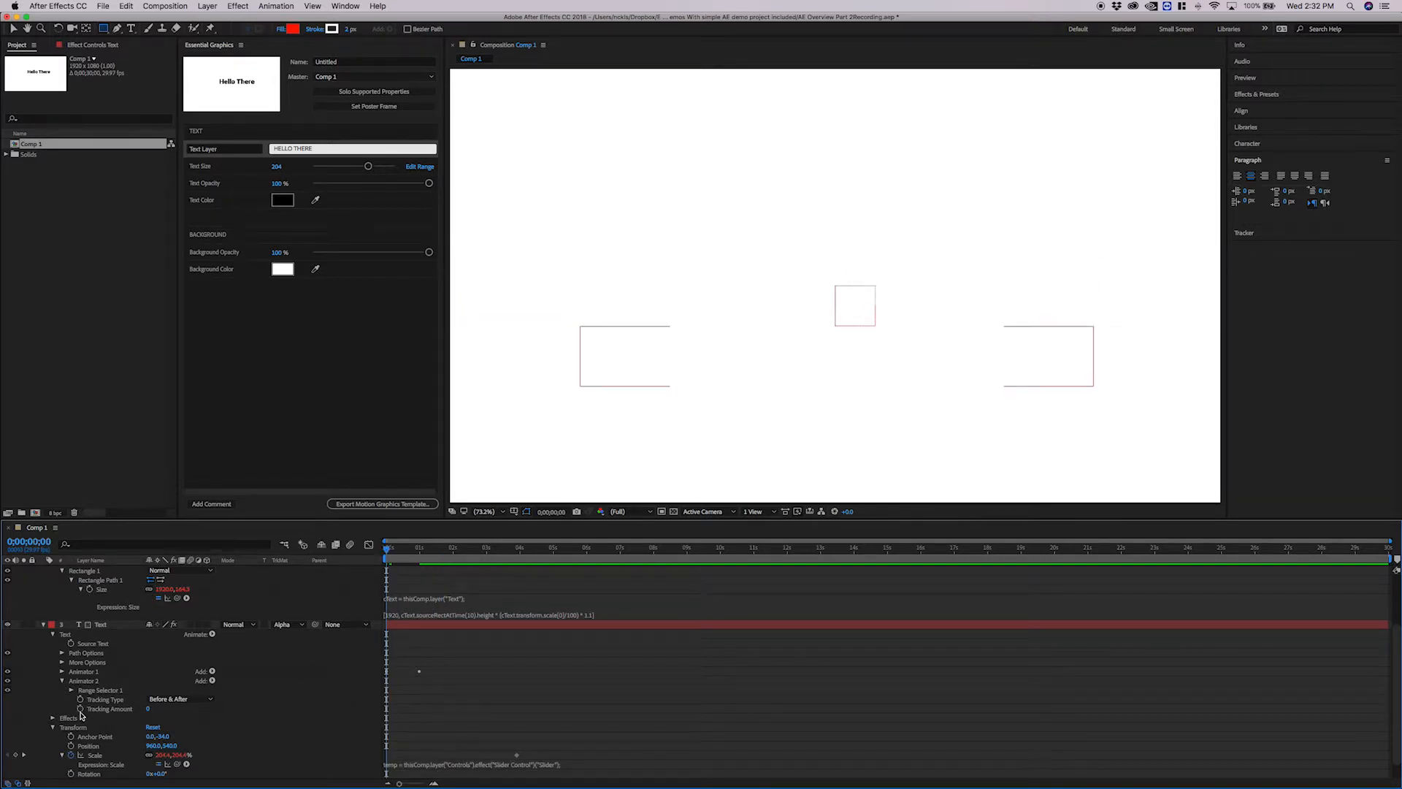
left_click(80, 708)
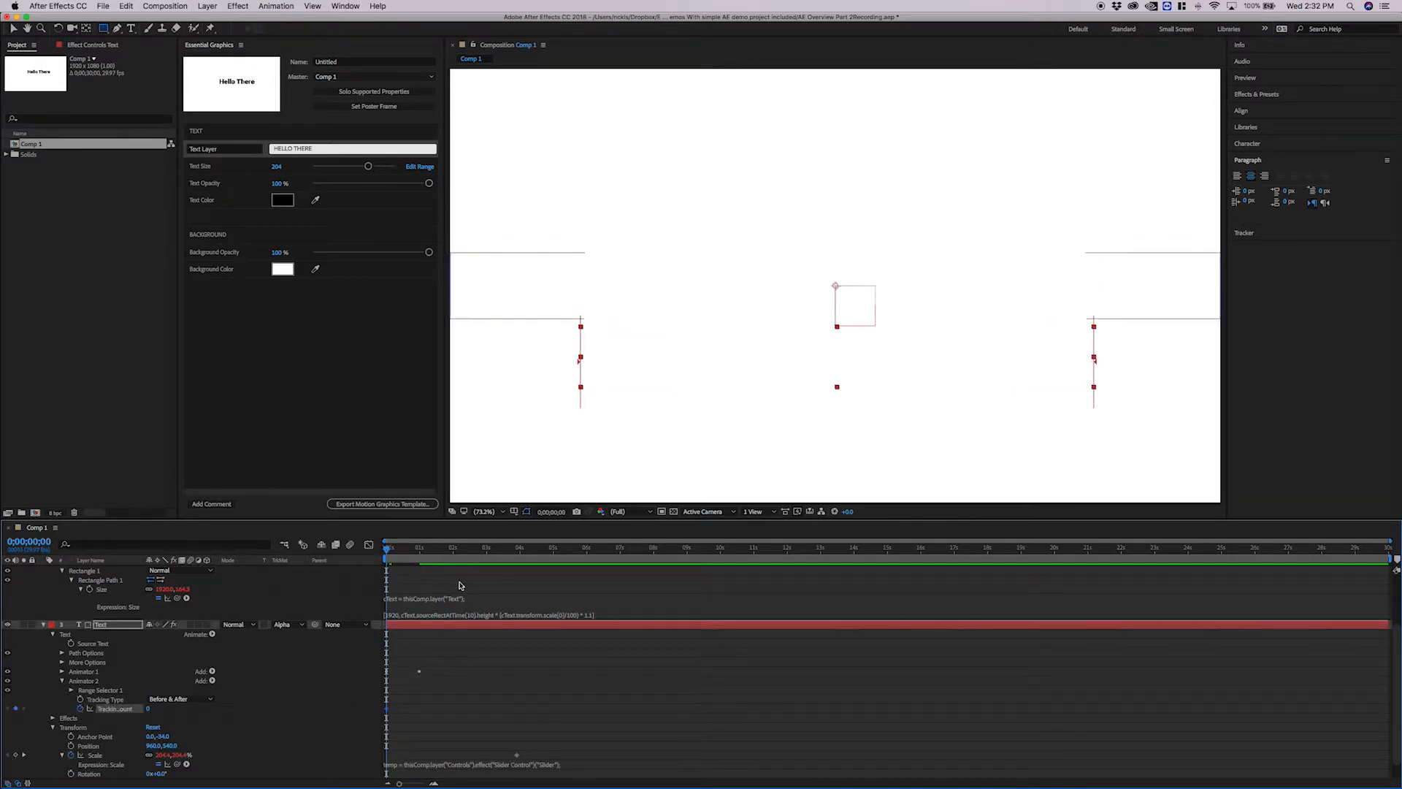
left_click(418, 549)
left_click_drag(419, 549, 424, 557)
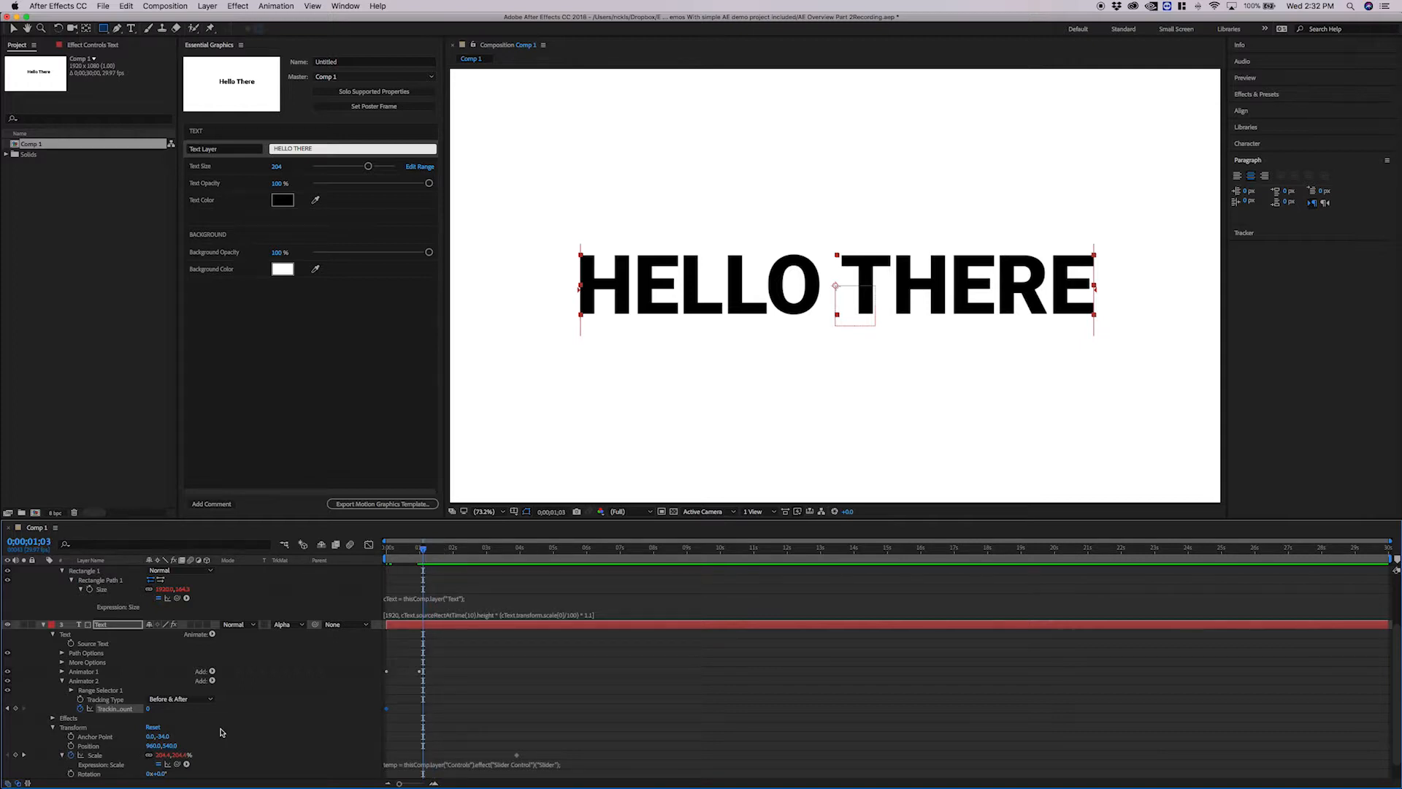
left_click(147, 709)
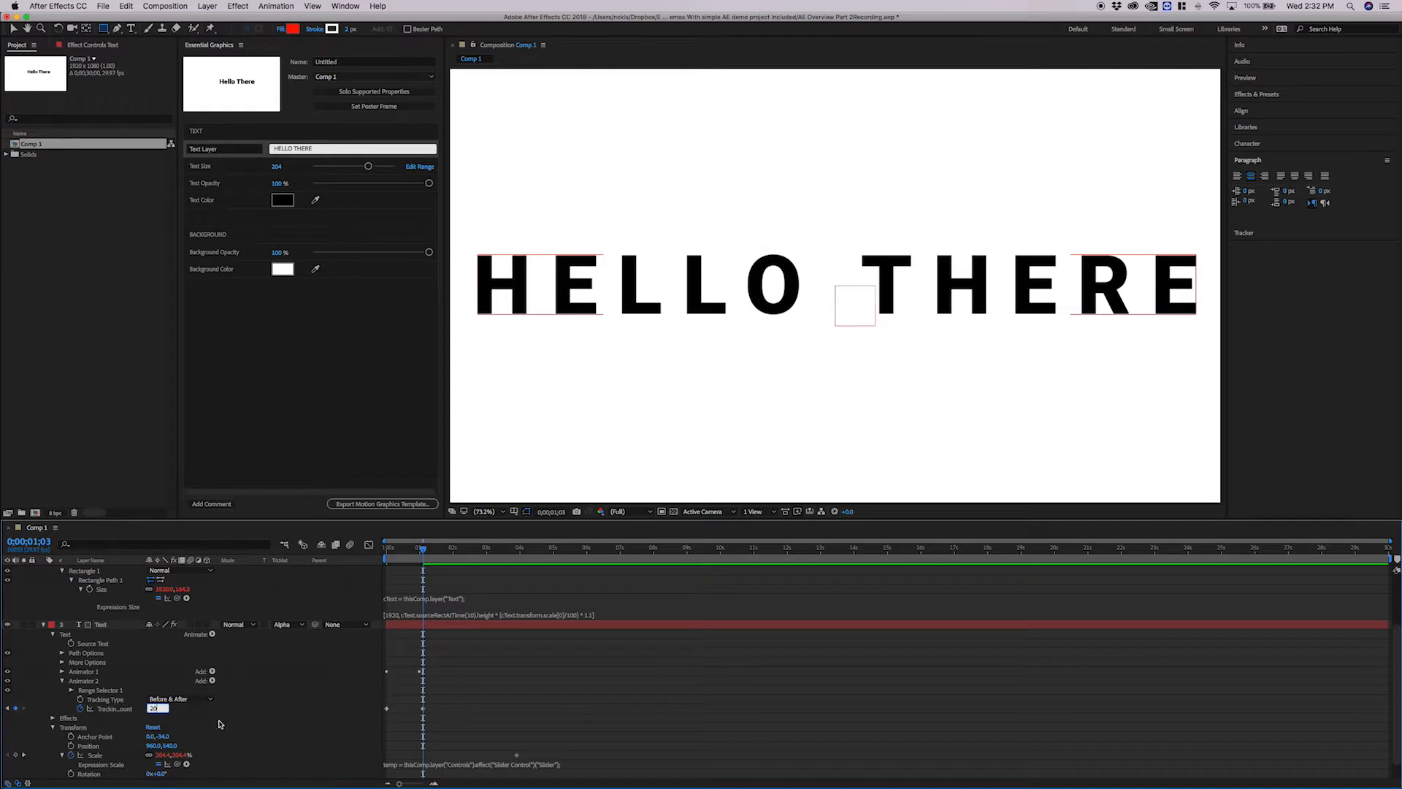
key("Return")
- Set the Tracking Amount to 5 at 0;00;02;00 and preview the animation from the start
left_click_drag(425, 549, 453, 549)
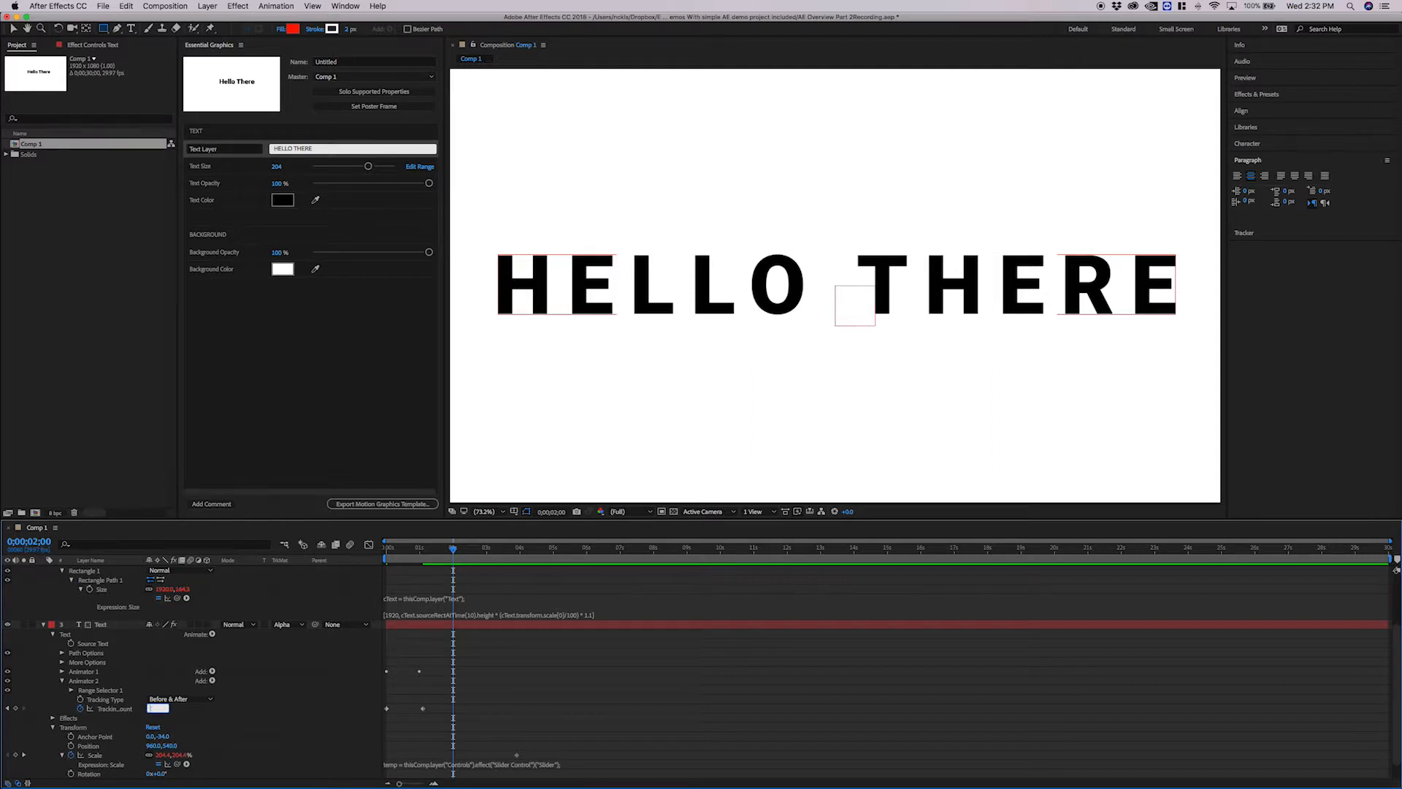
type("5")
key("Return")
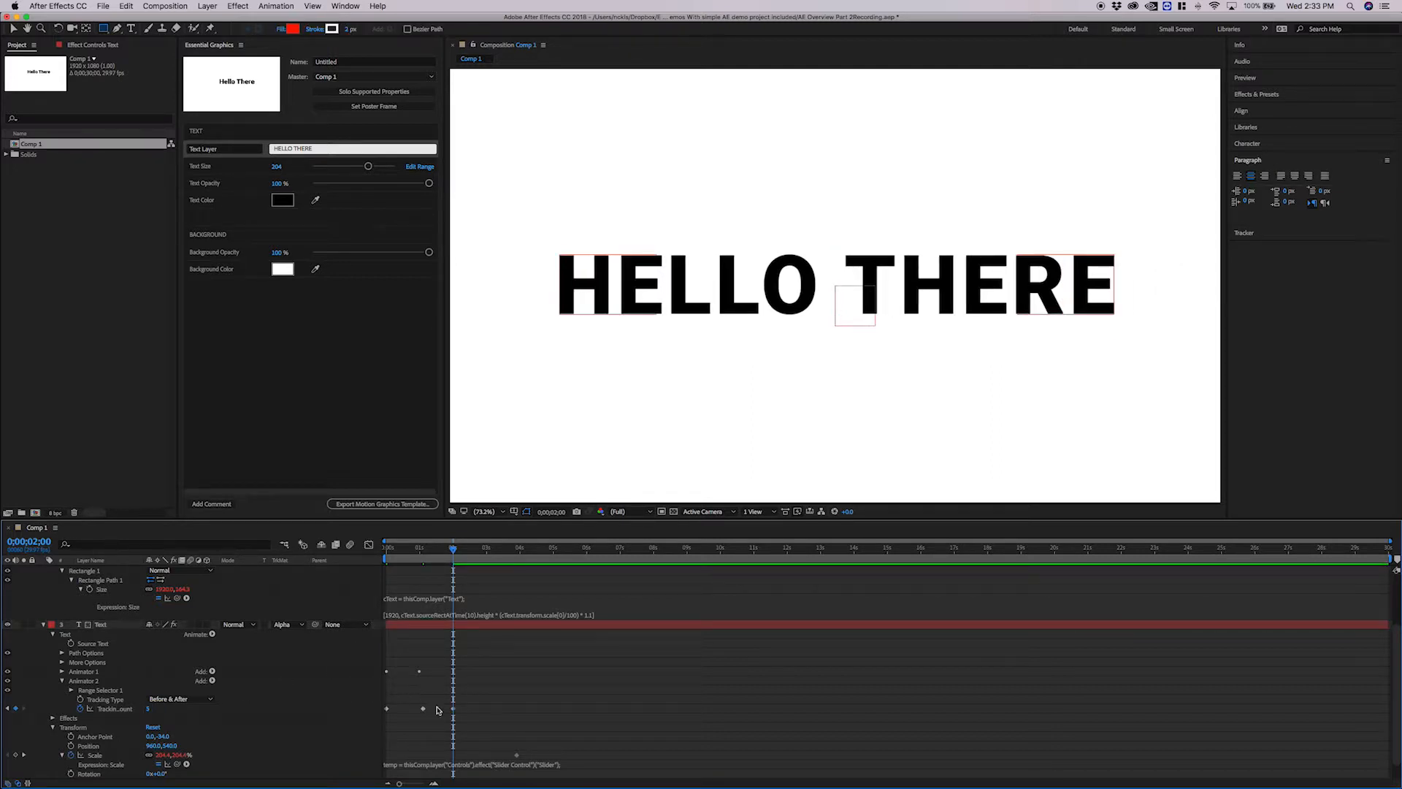
key("Home")
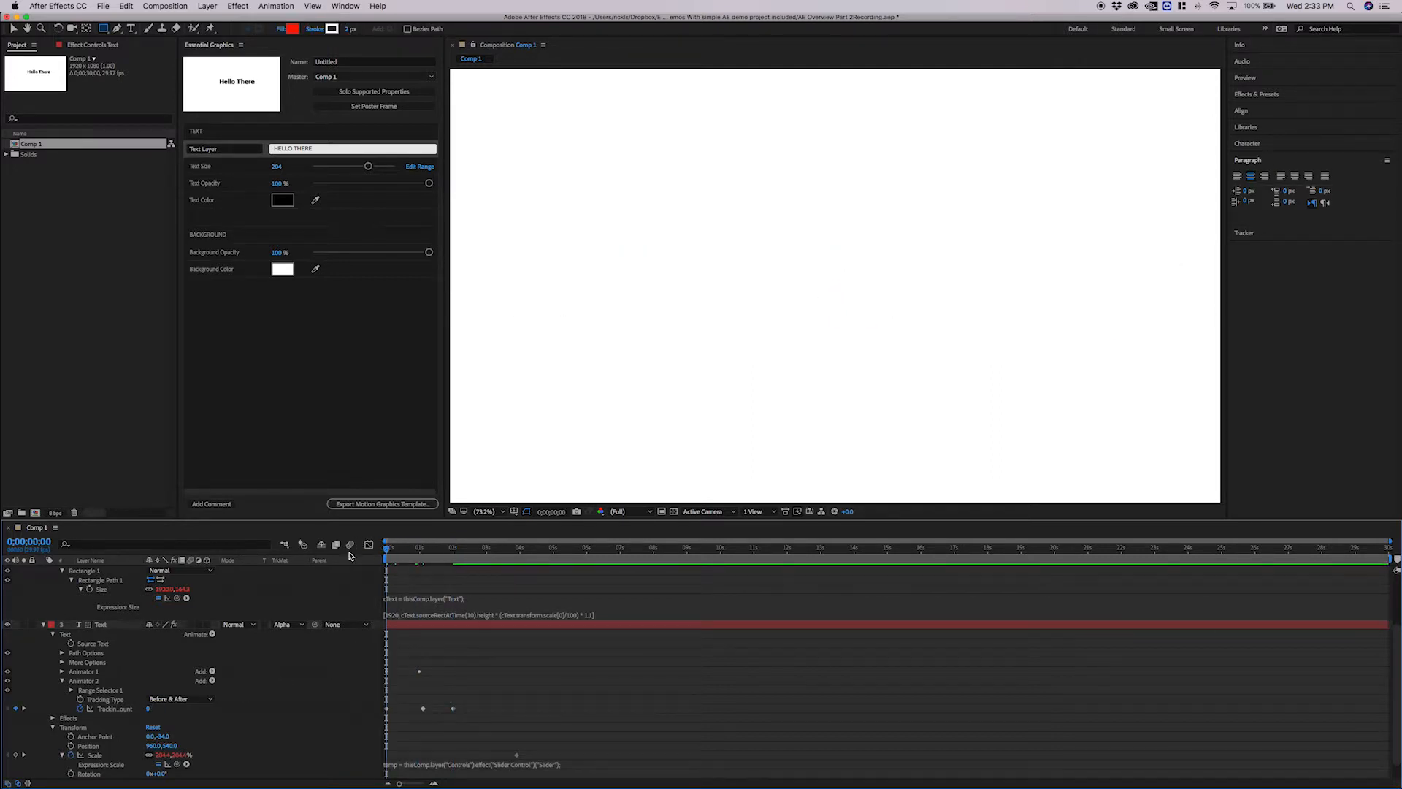
key("space")
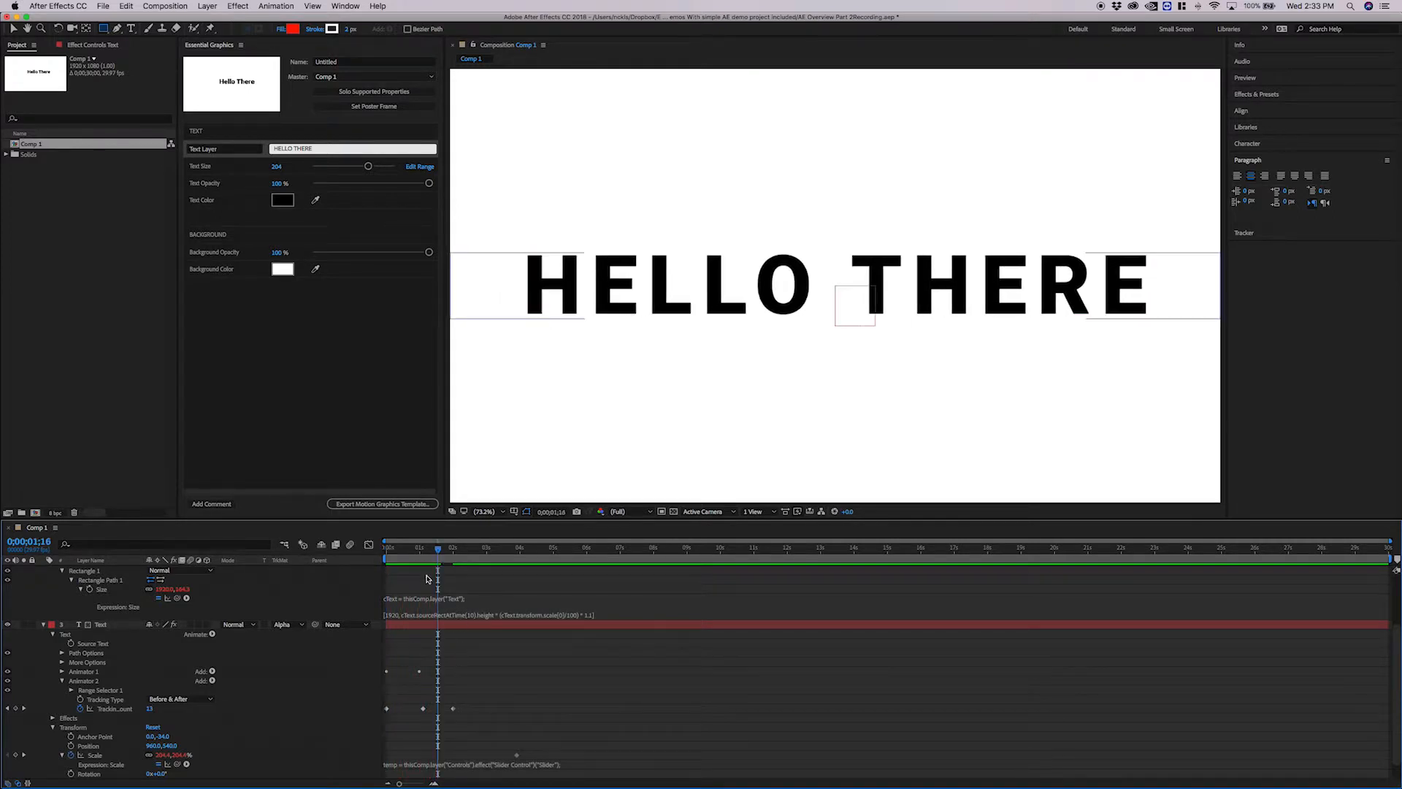
- Show the Tracking Amount curve in the Graph Editor, move its peak keyframe to 0;00;00;25, and preview the timing
left_click(416, 555)
left_click_drag(416, 556, 419, 556)
left_click_drag(483, 711, 379, 709)
left_click(369, 545)
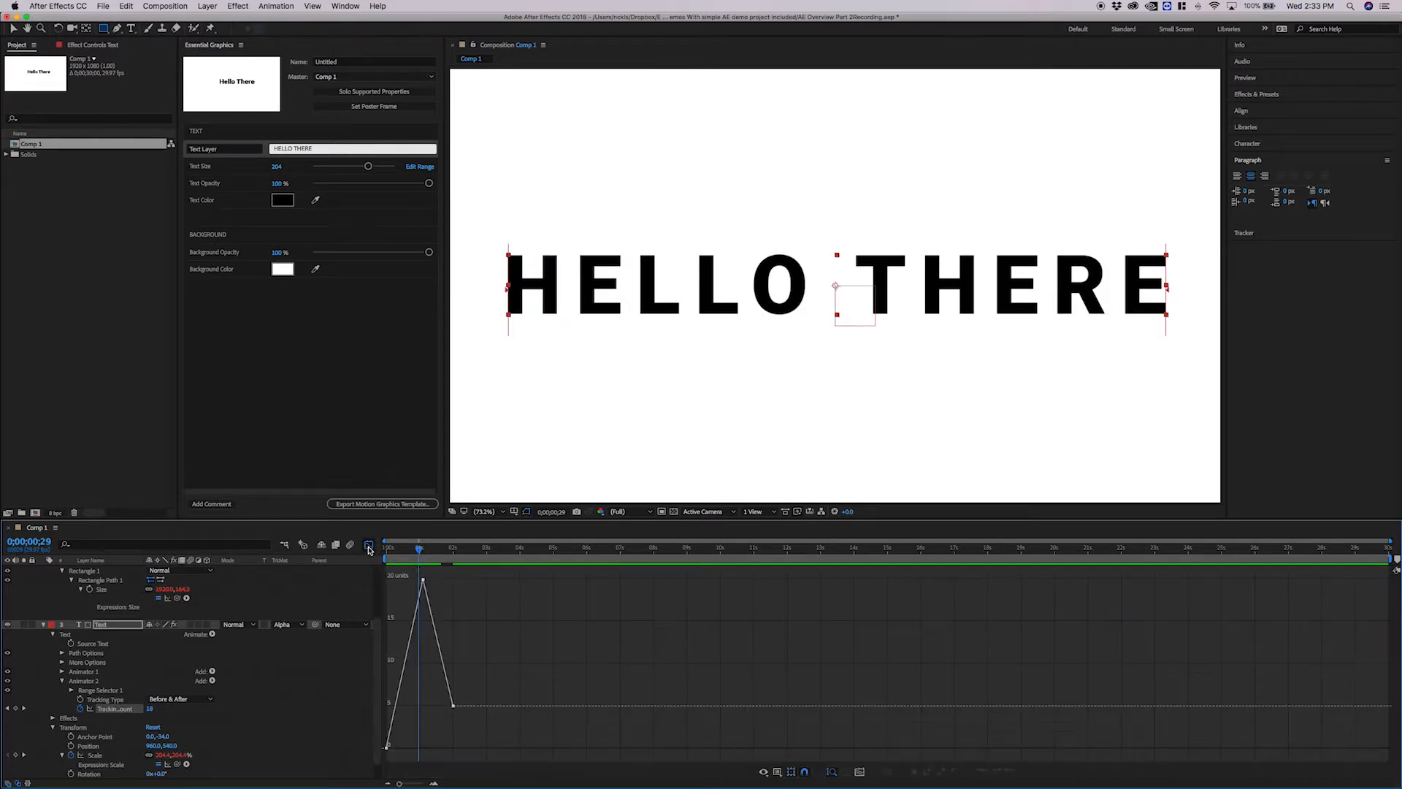
left_click(422, 579)
left_click_drag(423, 580, 419, 581)
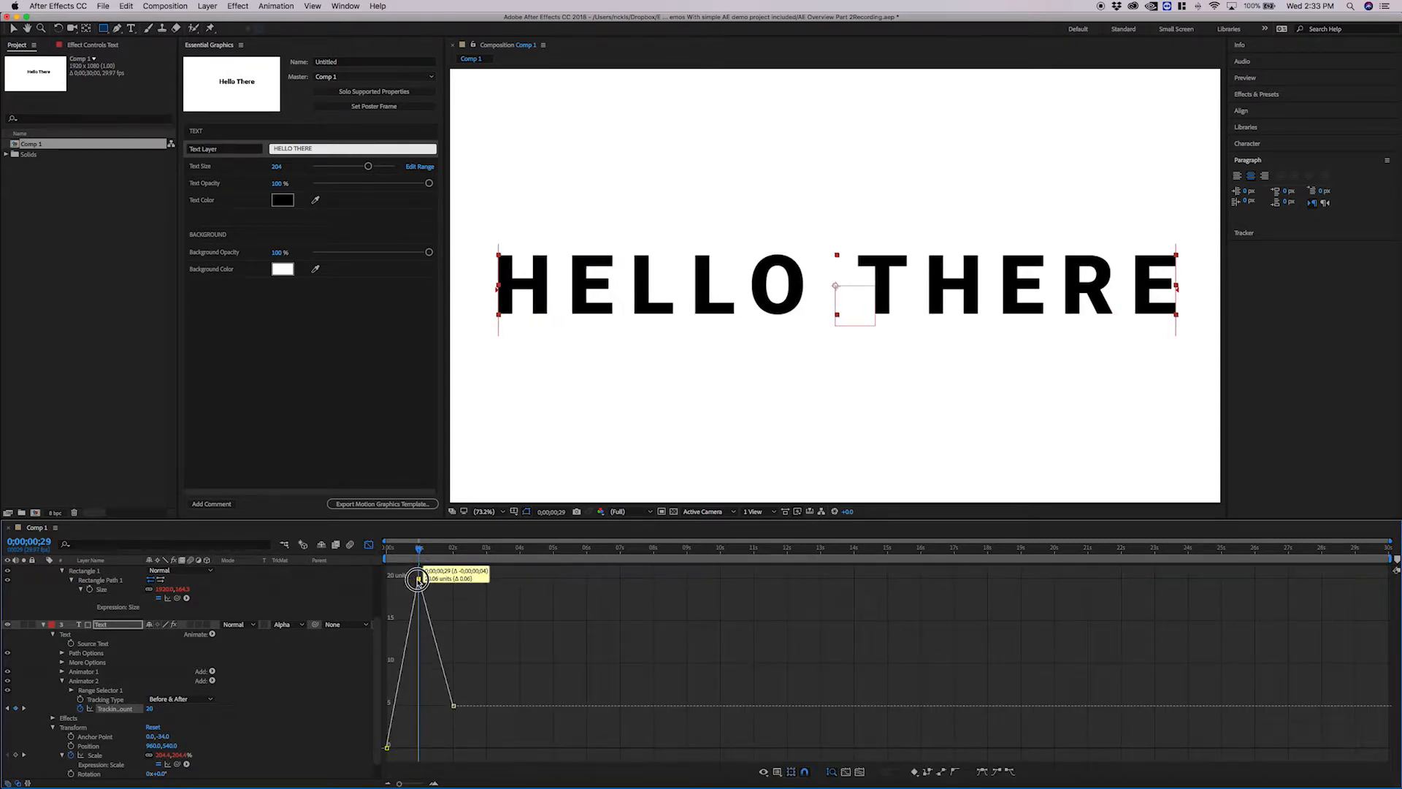
key("space")
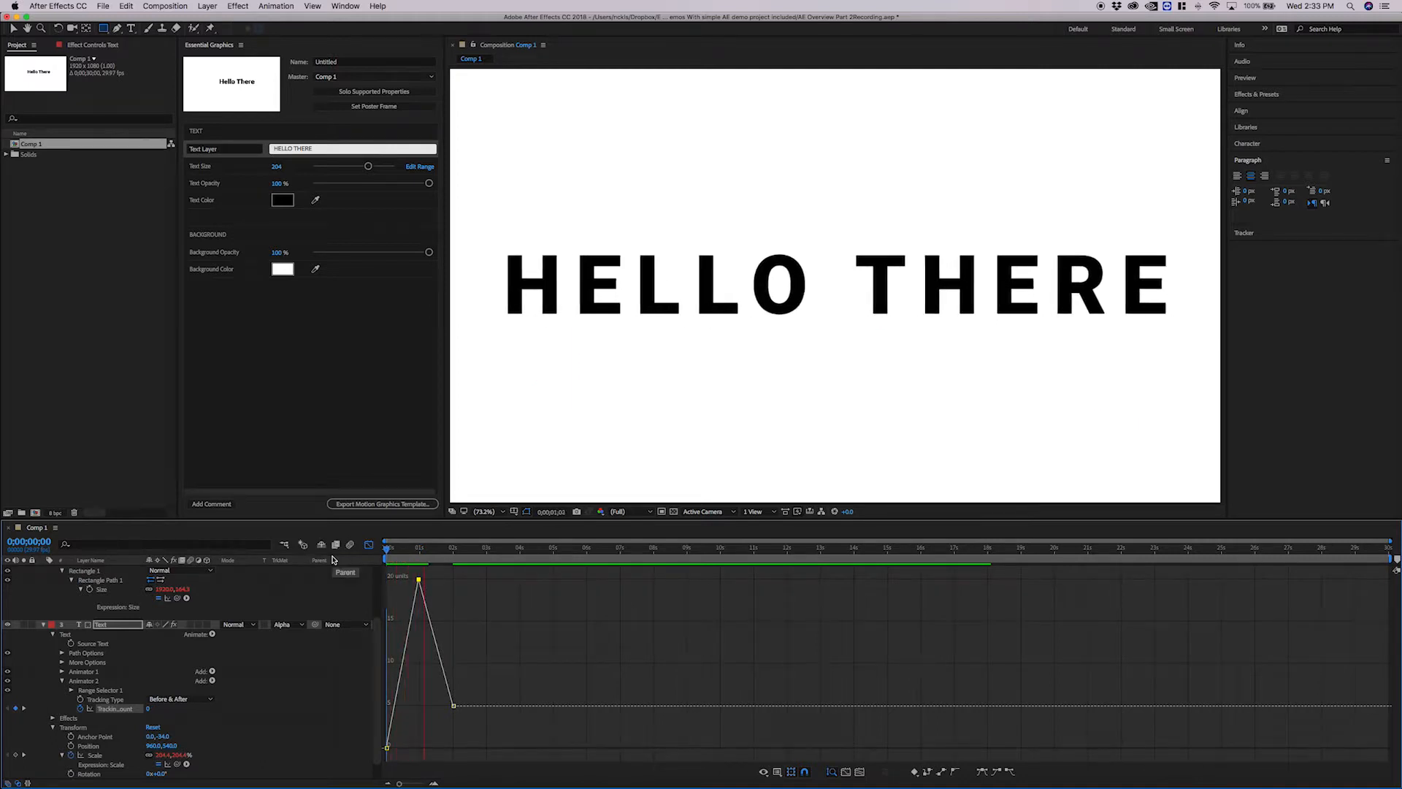
key("space")
left_click_drag(419, 580, 411, 580)
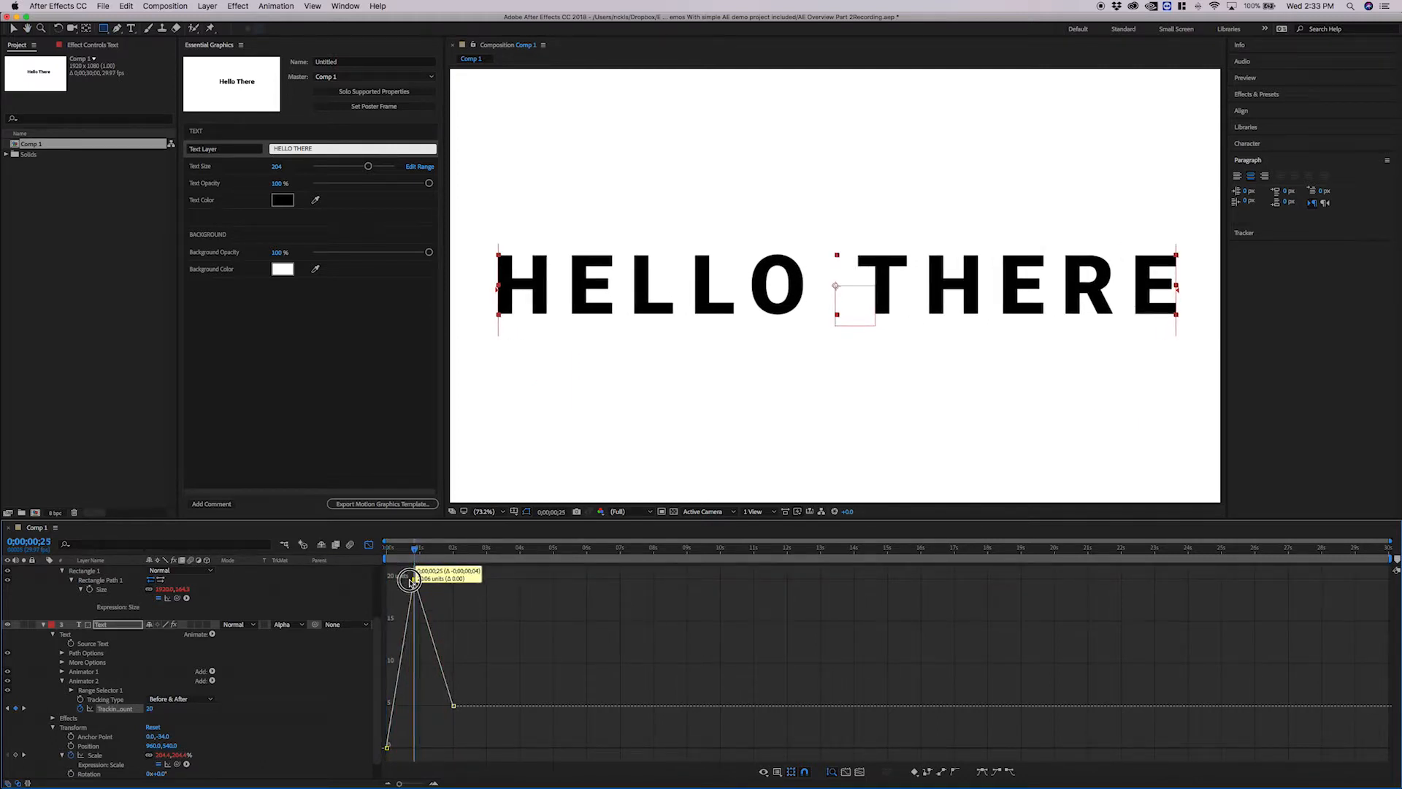
key("space")
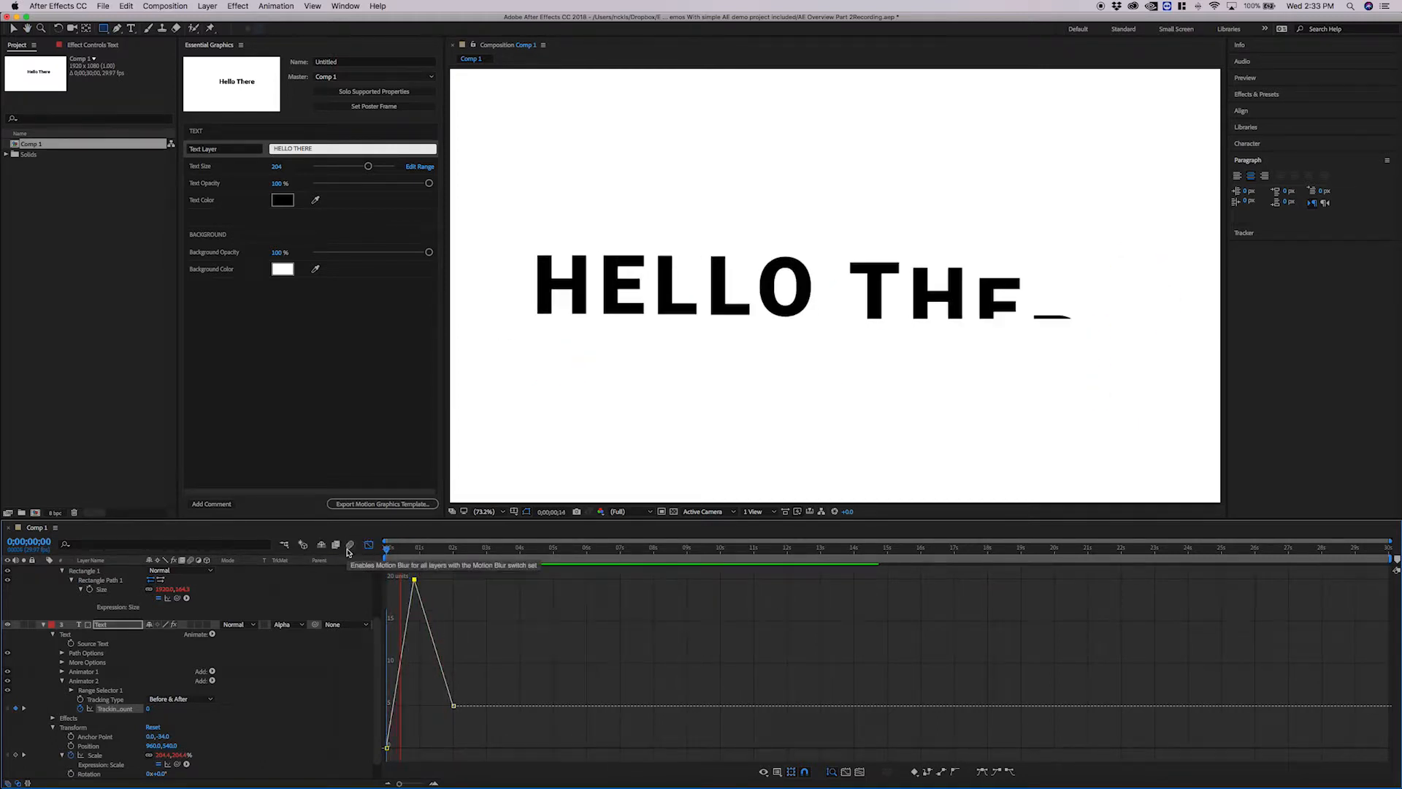
key("space")
- Easy Ease all Tracking Amount keyframes, lengthen their curve handles for a smoother rise and settle, and preview the motion
left_click_drag(467, 574, 382, 752)
left_click(983, 772)
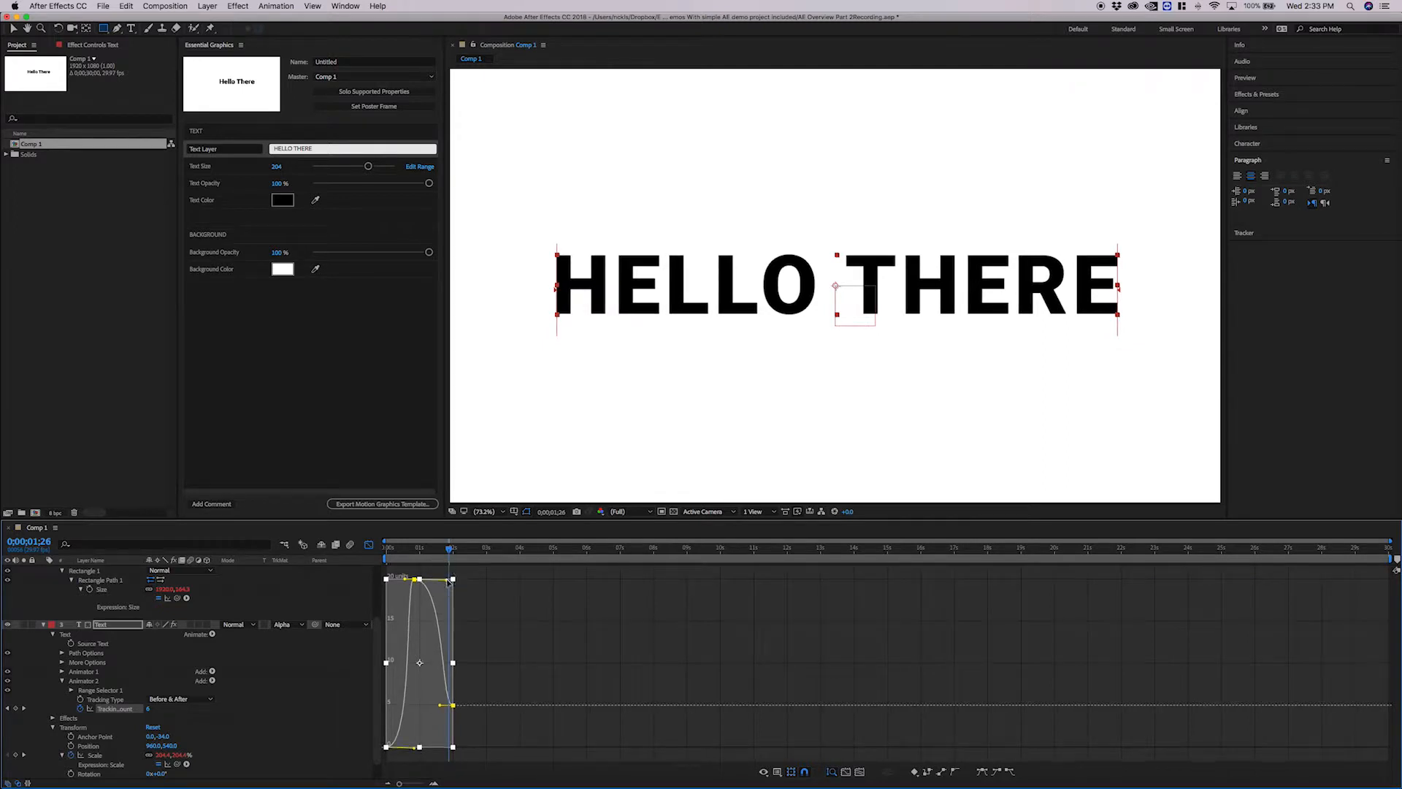
left_click(415, 580)
left_click_drag(421, 579, 448, 579)
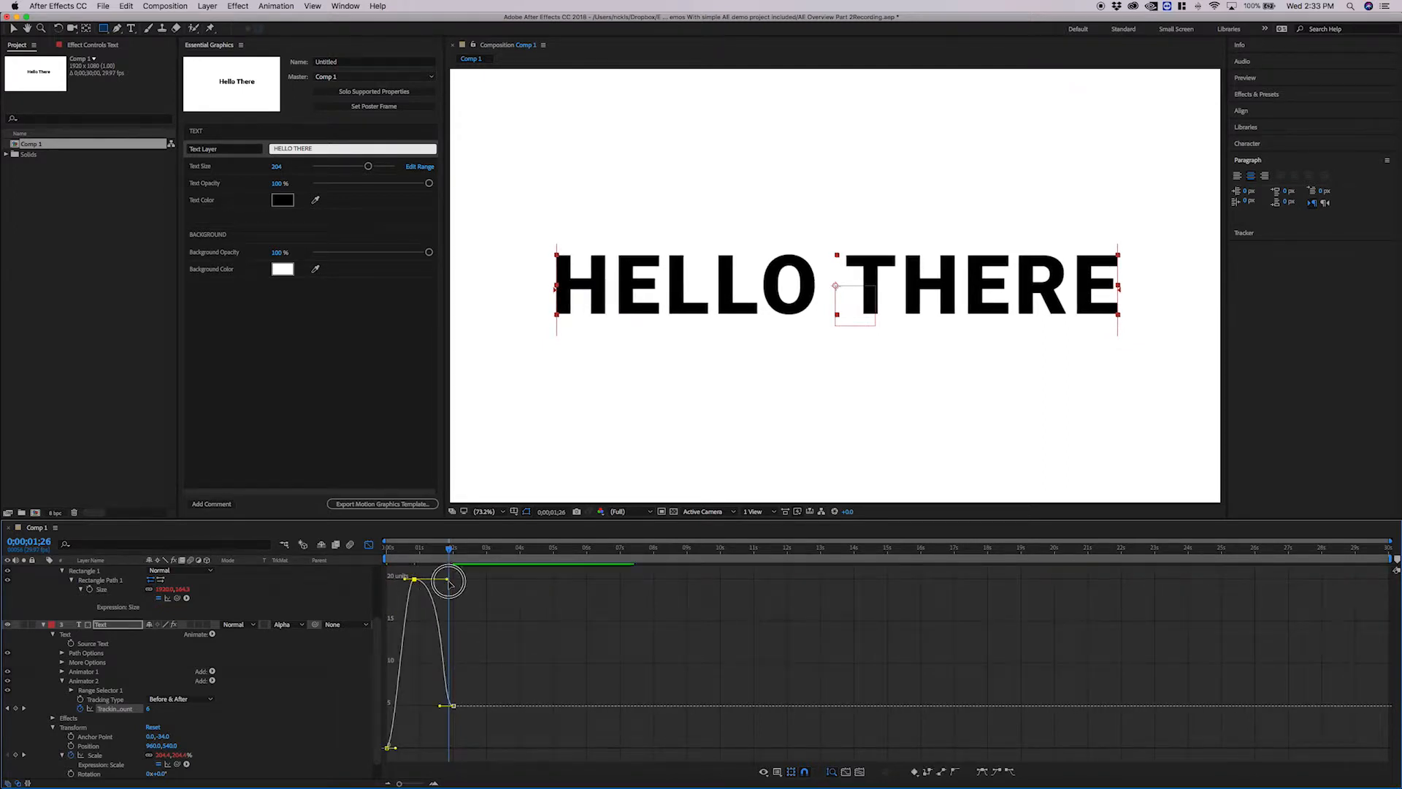
left_click_drag(441, 705, 414, 708)
left_click(399, 746)
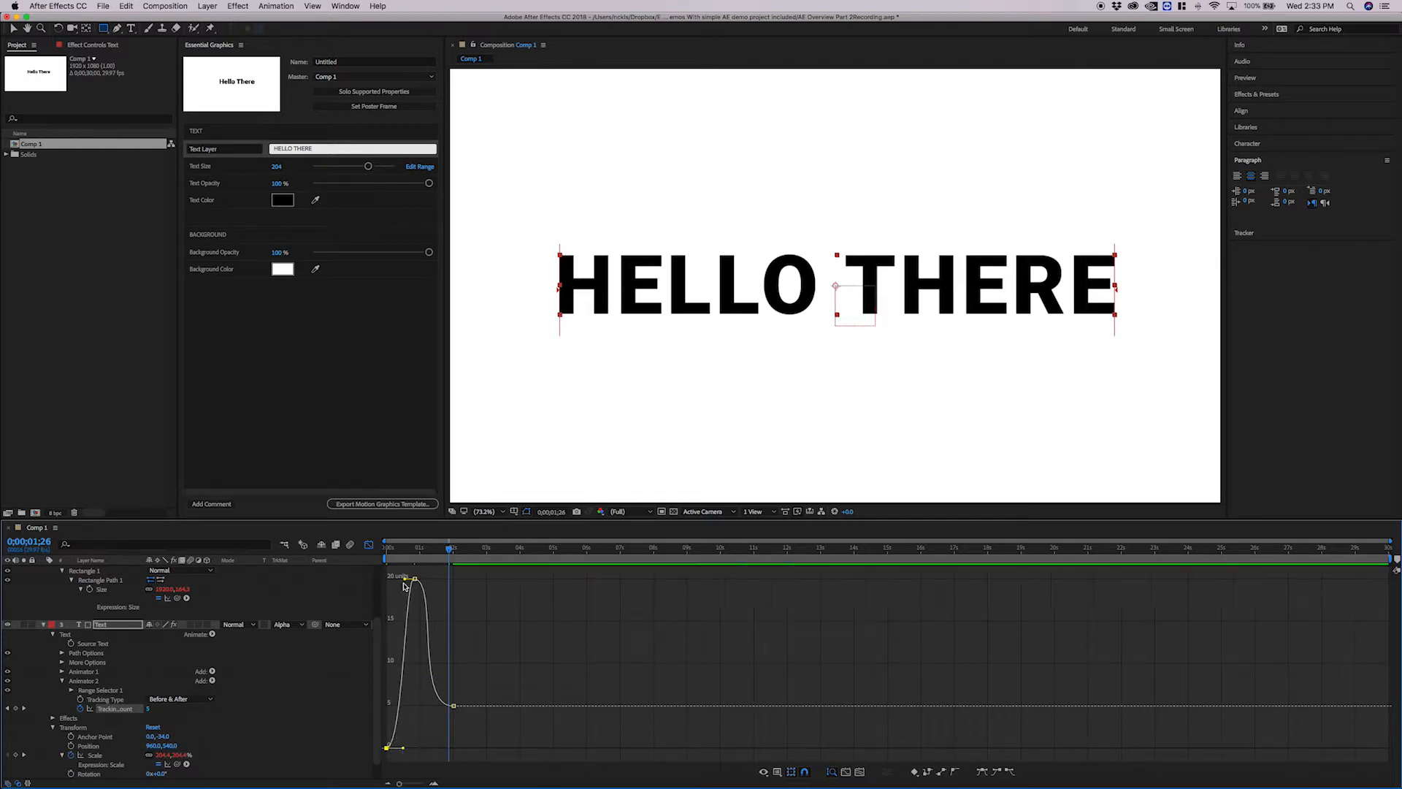
key("space")
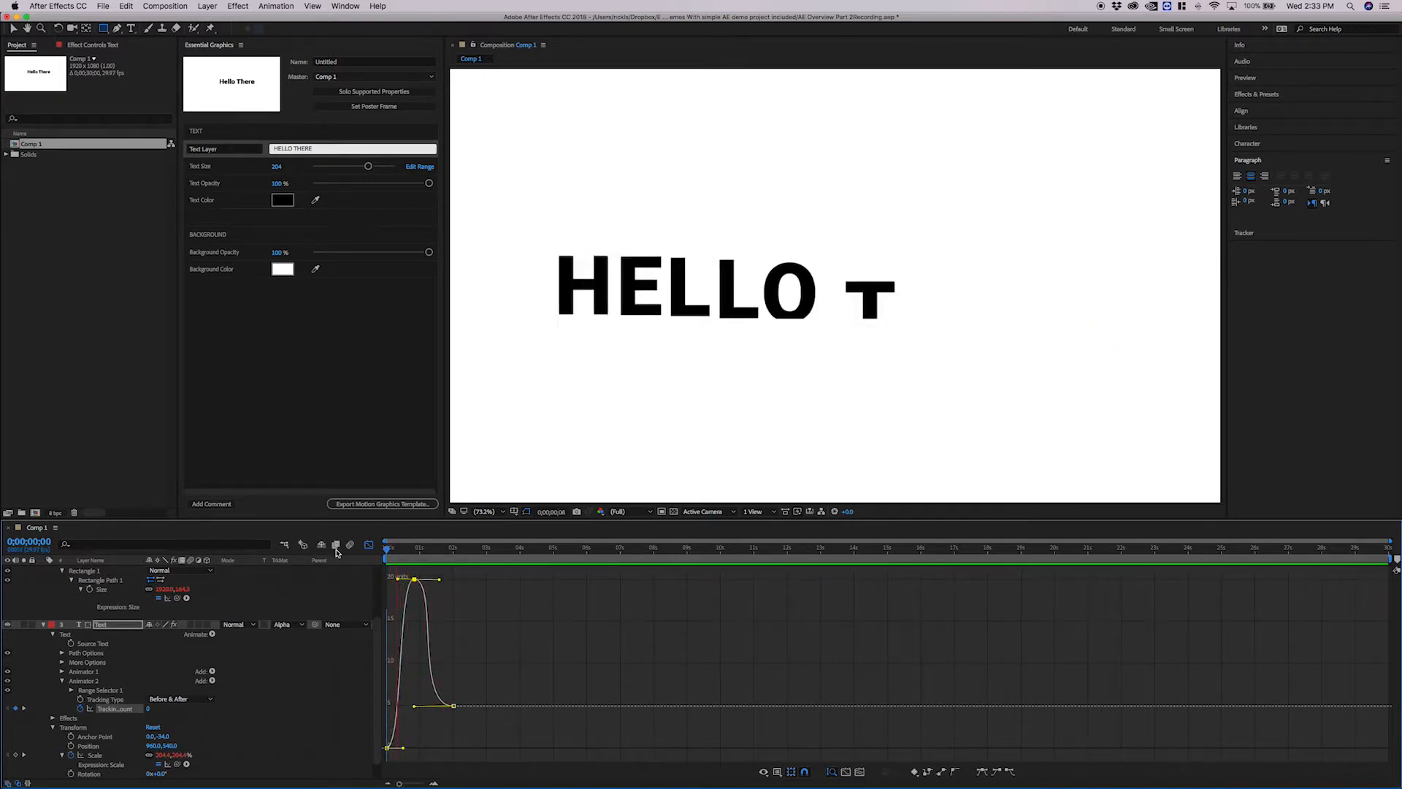
key("space")
- Fine-tune the first Tracking Amount keyframe's ease handle while previewing the reveal
key("space")
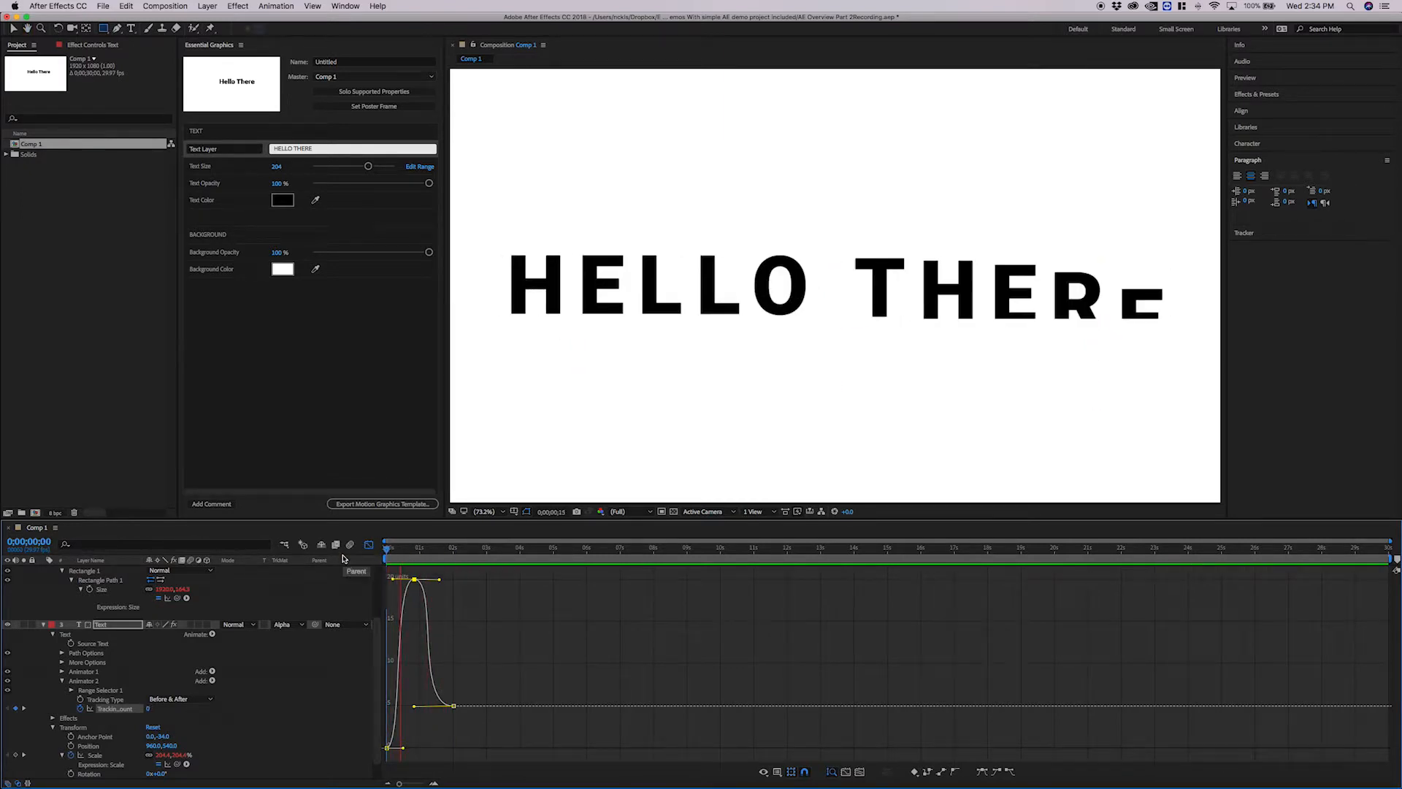
key("space")
left_click_drag(403, 748, 406, 746)
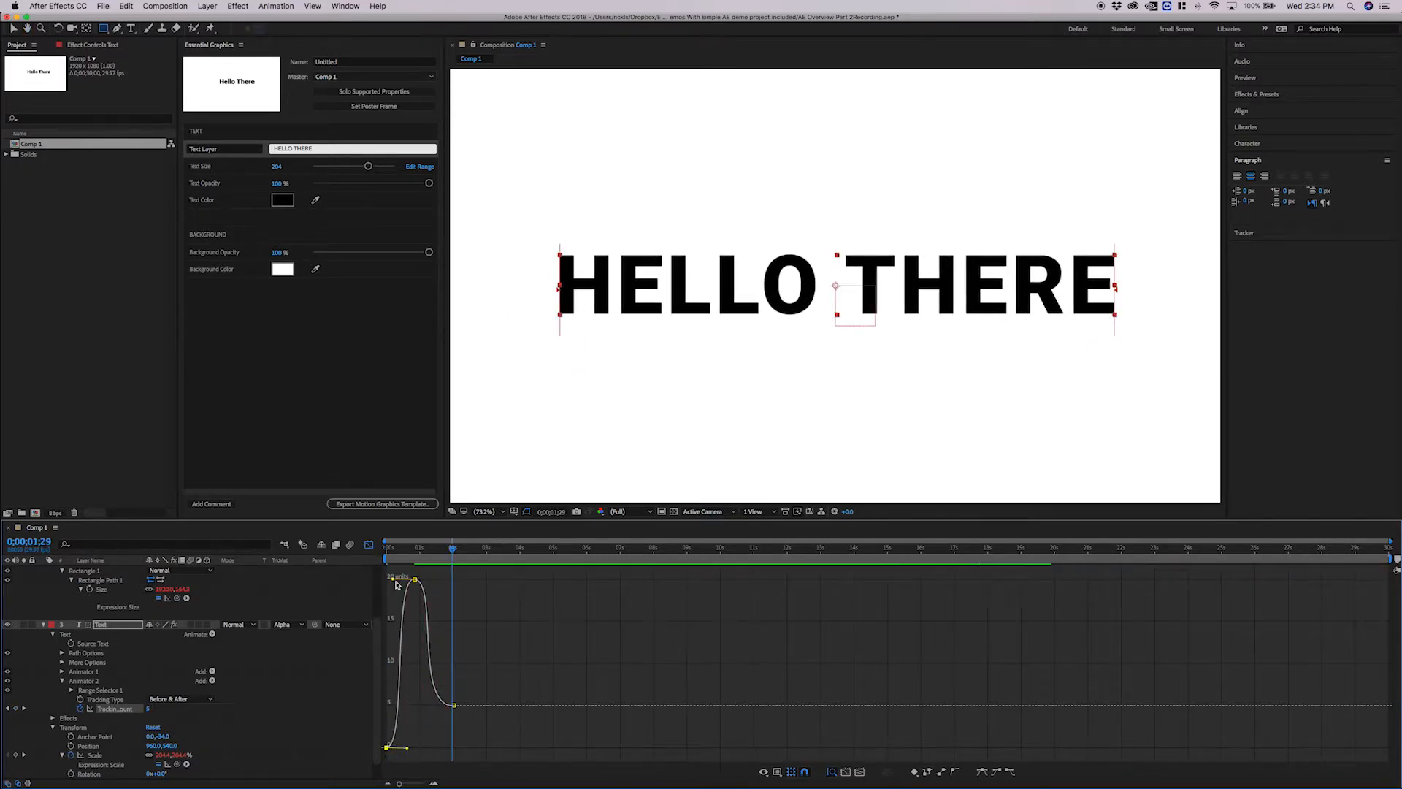
key("space")
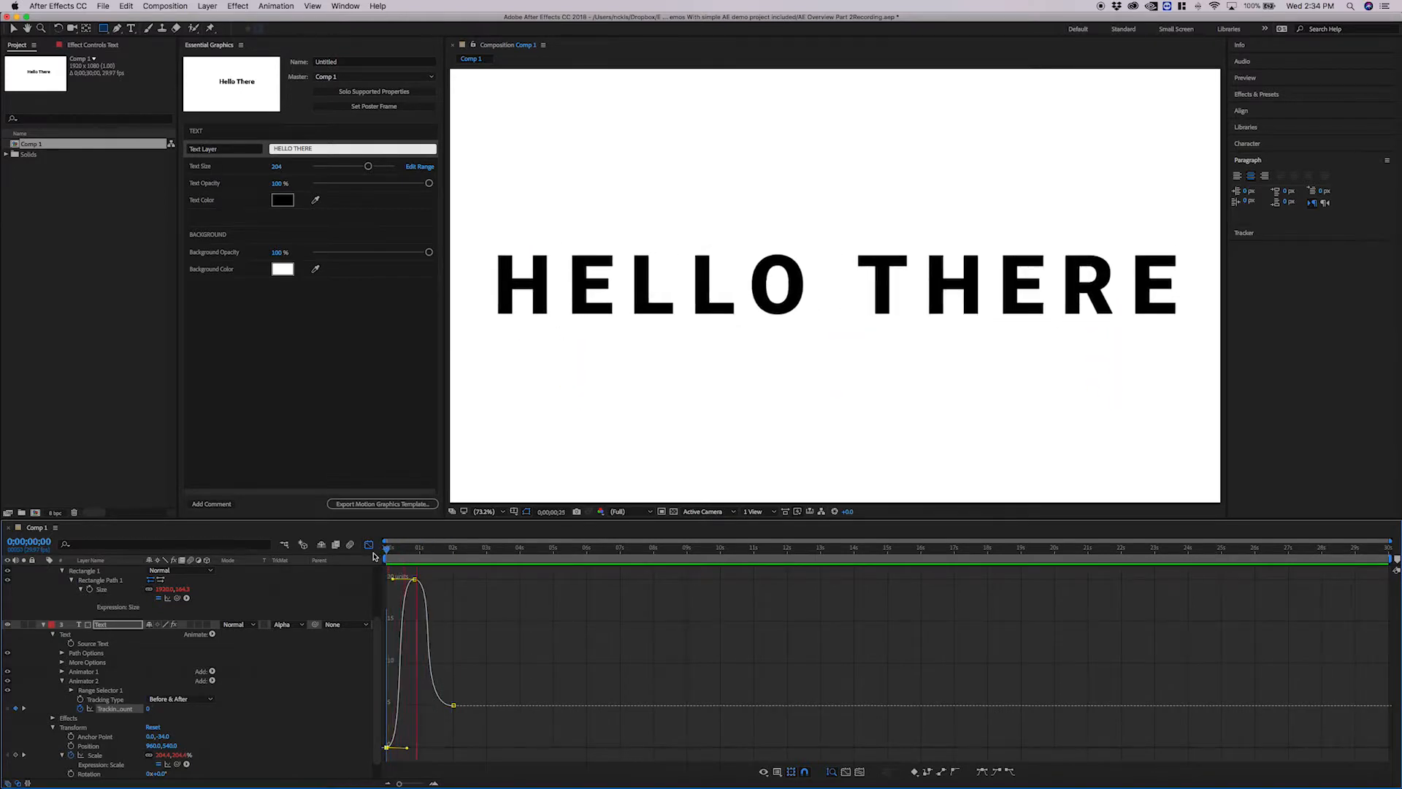
left_click_drag(407, 747, 401, 750)
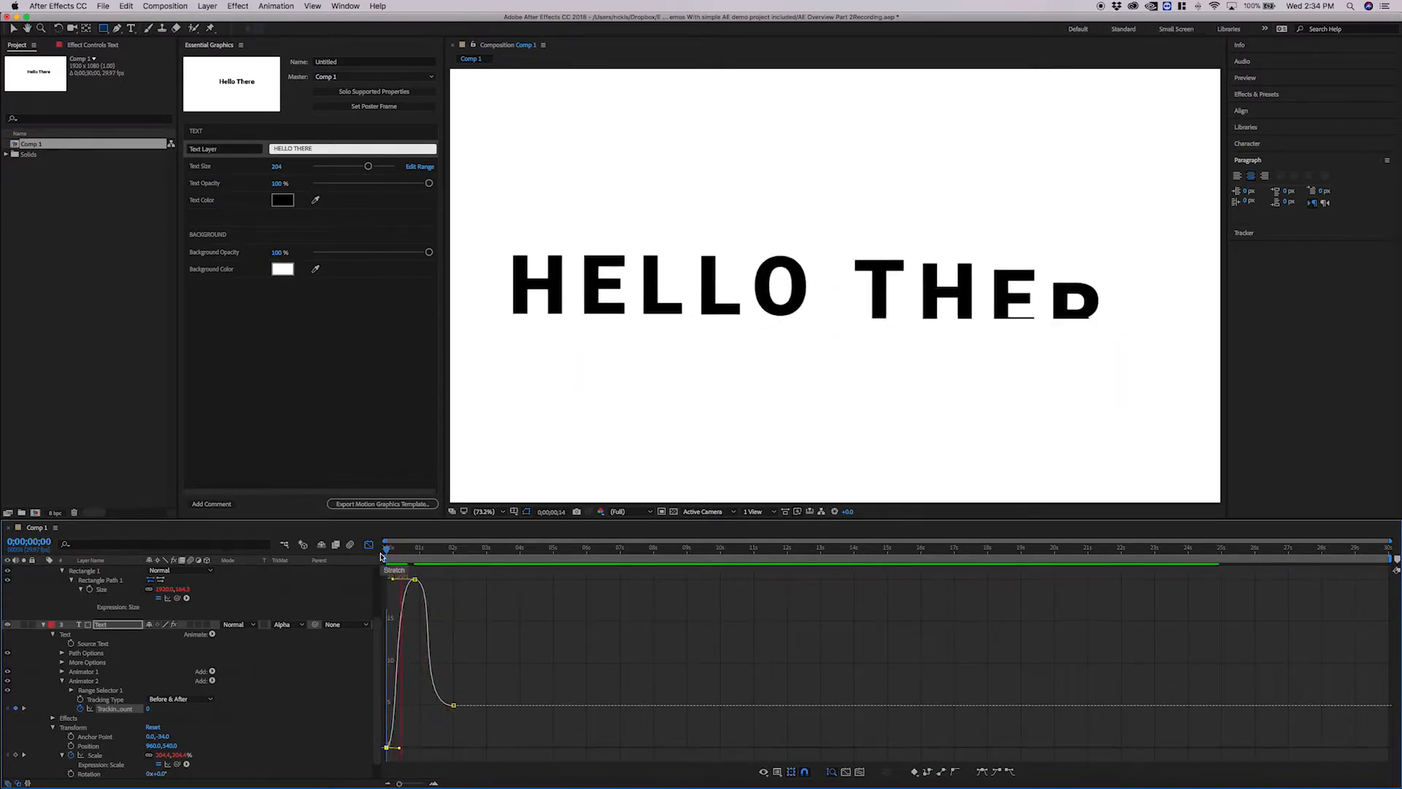
- Return the timeline from the Graph Editor to layer bars and play the eased tracking animation
left_click(368, 543)
left_click_drag(404, 549, 363, 550)
key("space")
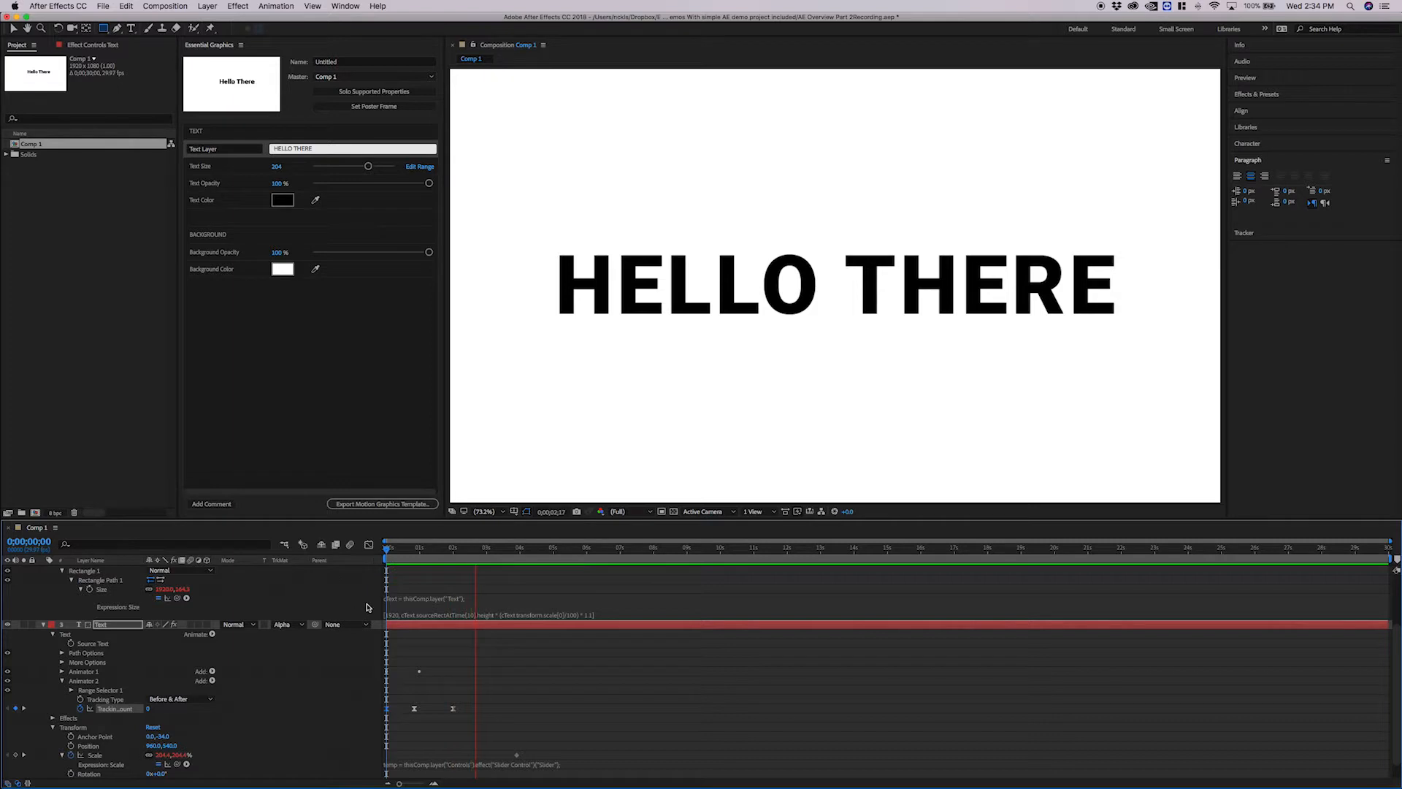
- Step backward frame by frame through the start of the reveal to examine how the letters rise and spread
left_click_drag(398, 549, 387, 552)
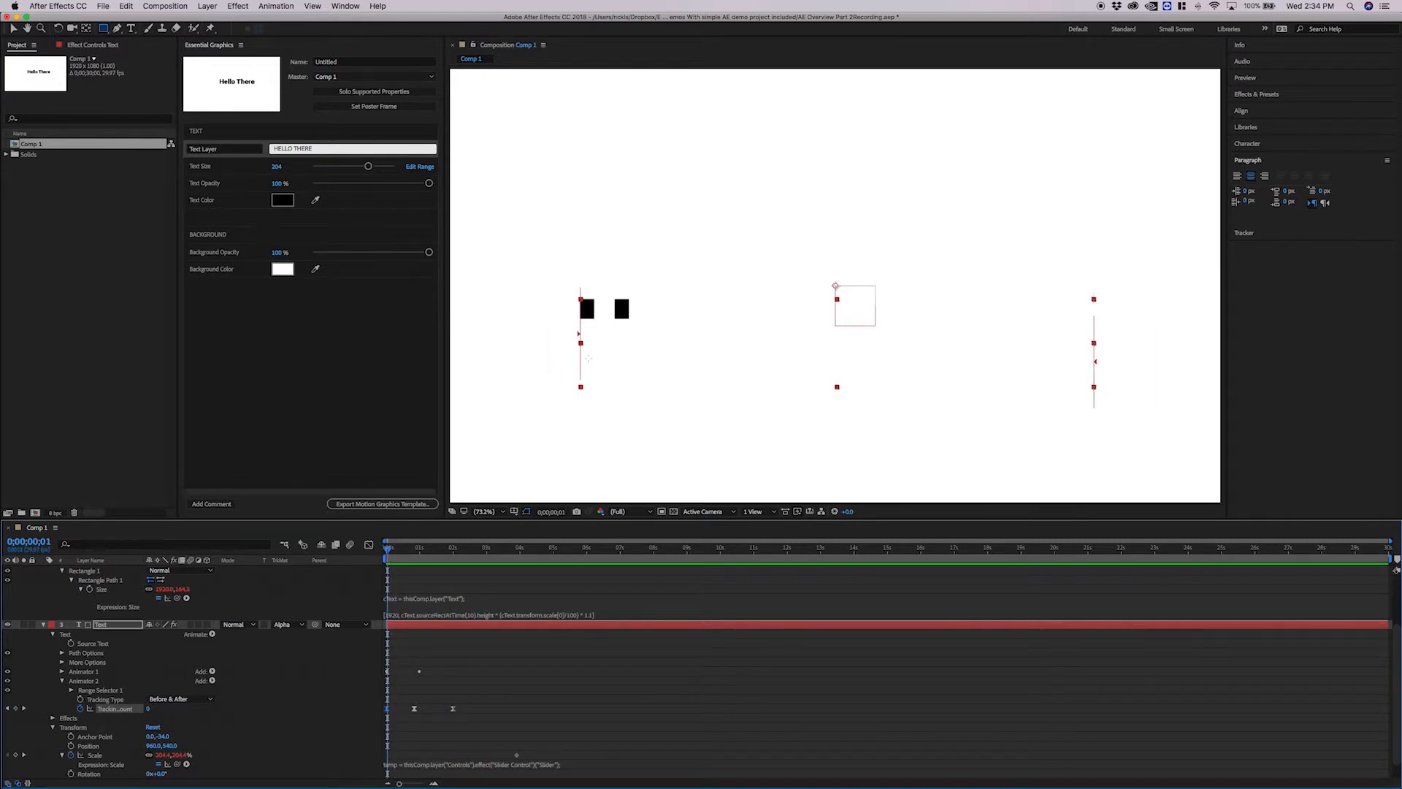
key("v")
key("space")
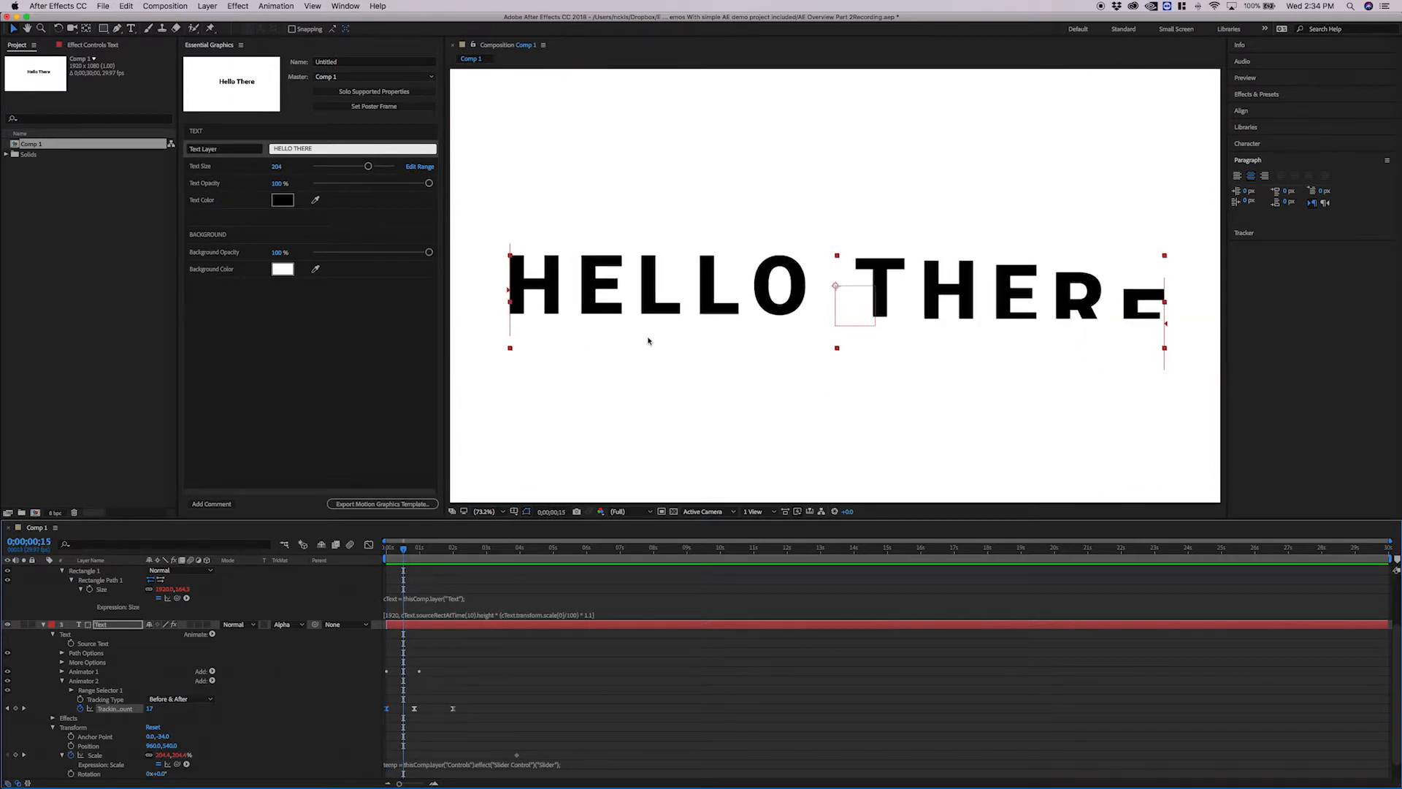
key("Page_Up")
key("Page_Up")
key("Page_Up")
key("Page_Up")
key("Page_Up")
key("Page_Up")
key("Page_Up")
key("Page_Up")
key("Page_Up")
key("Page_Up")
key("Page_Up")
key("Page_Up")
key("Page_Up")
key("space")
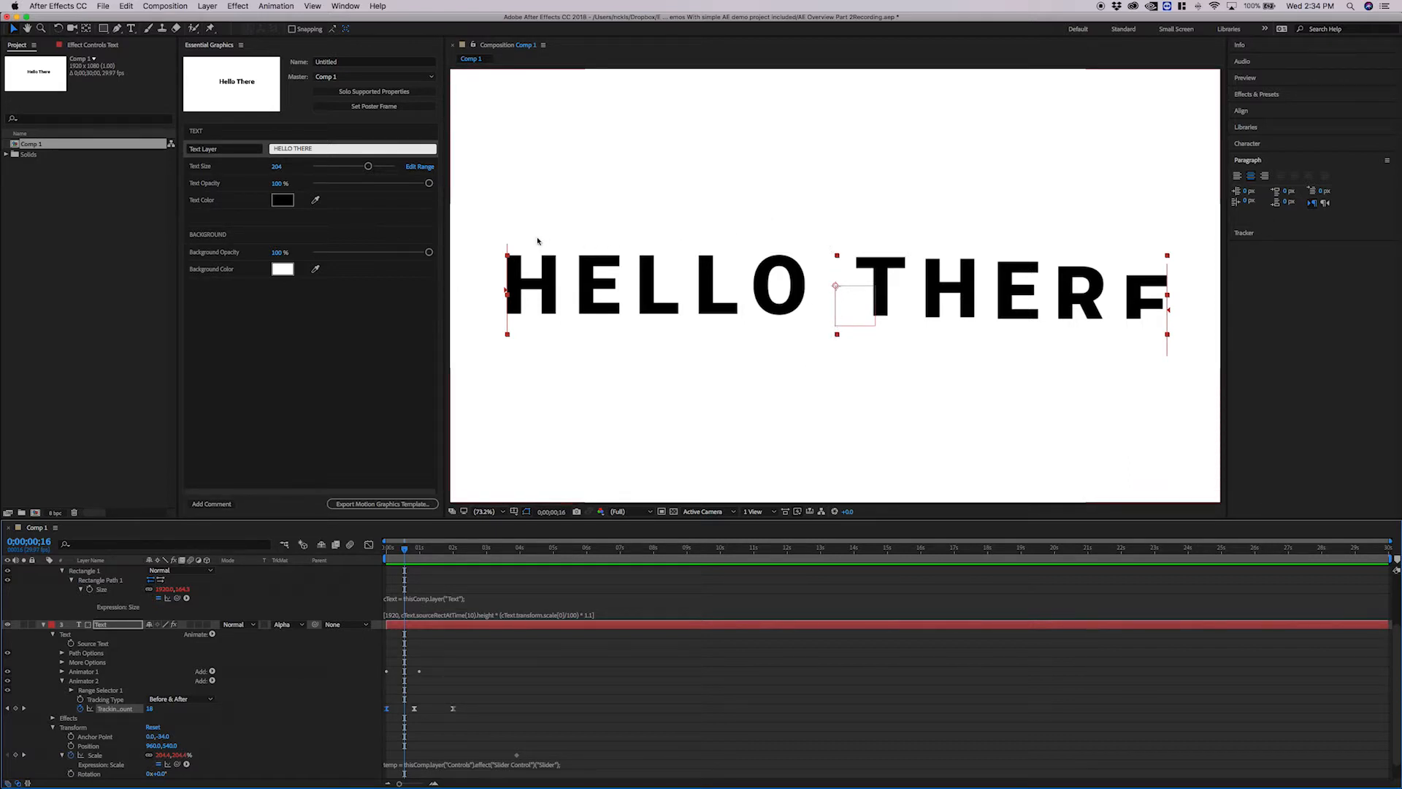
- Keyframe the Text layer's Position on the first frame with an X value of 1200
left_click_drag(413, 549, 385, 548)
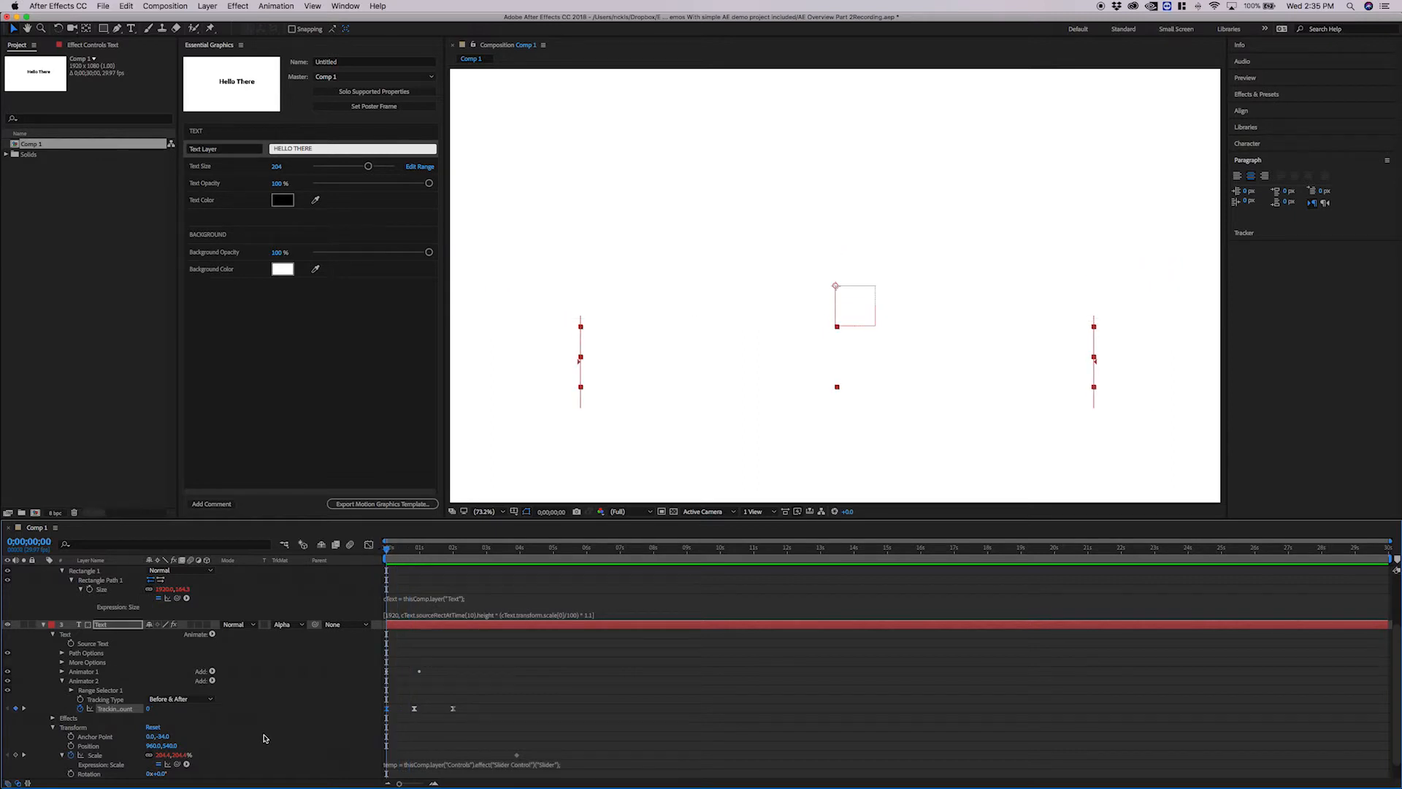
scroll(264, 738, "down", 1)
left_click(71, 727)
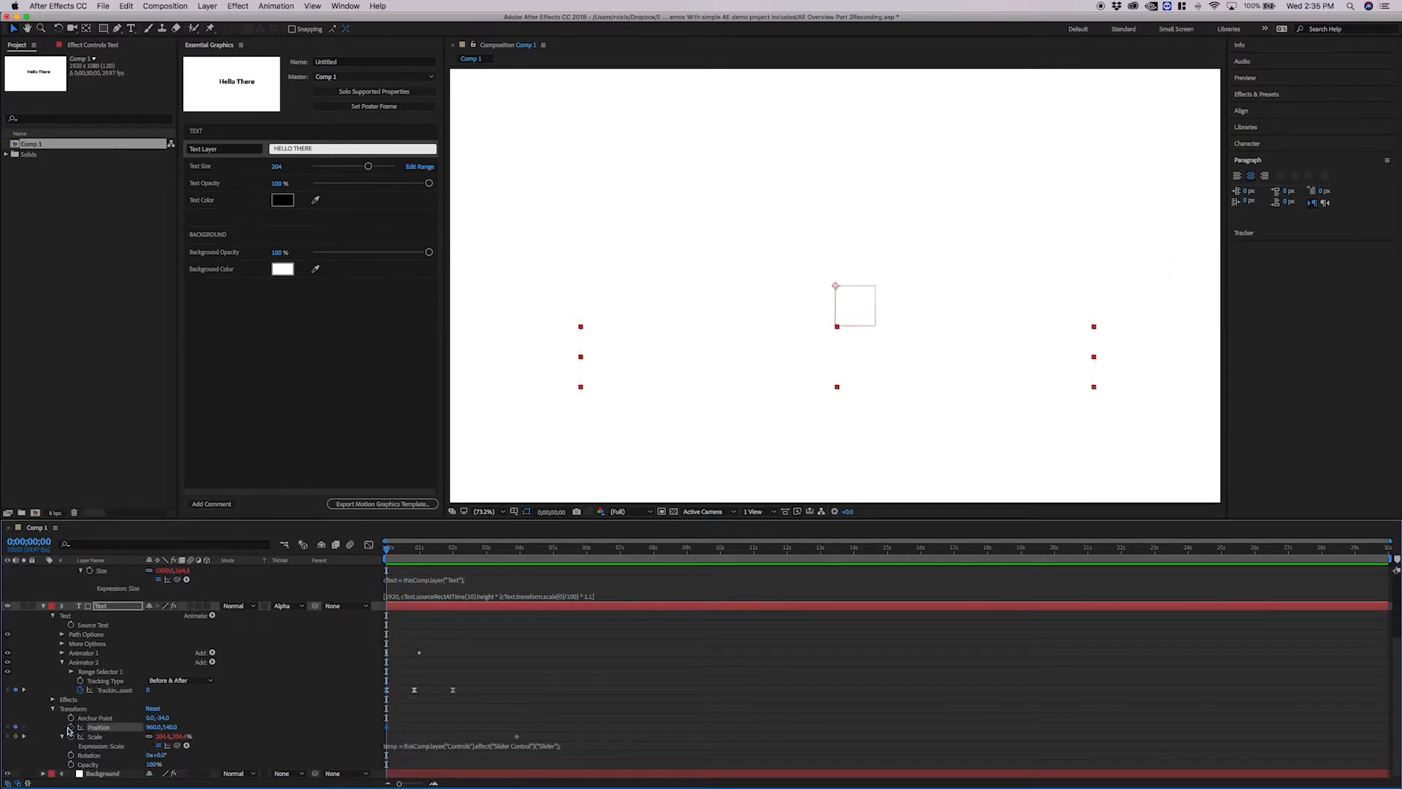
type("1200")
key("Return")
- Set the Text layer's X position to 960 at 0;00;01;00, select both Position keyframes, and go back to the first frame
left_click_drag(388, 549, 424, 557)
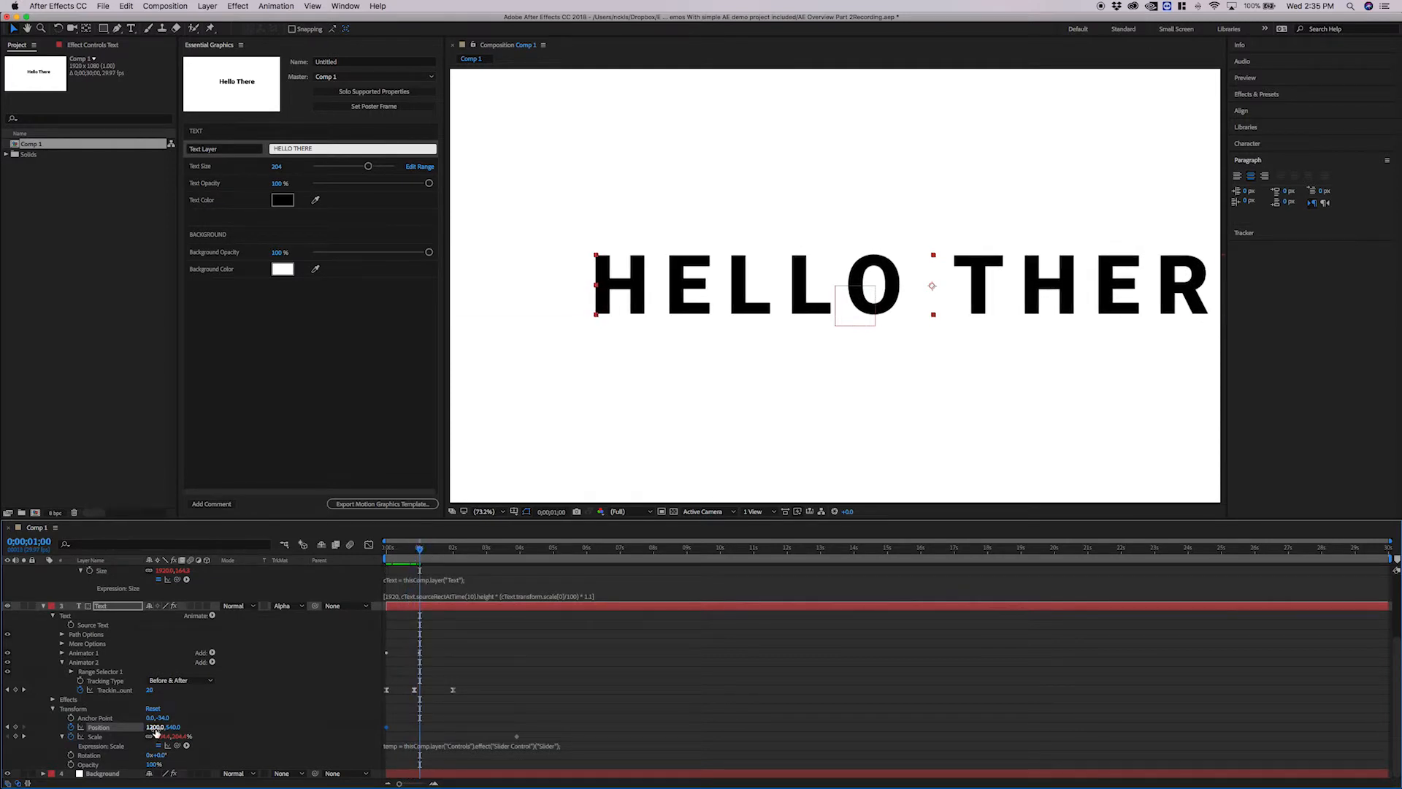
left_click_drag(432, 718, 389, 730)
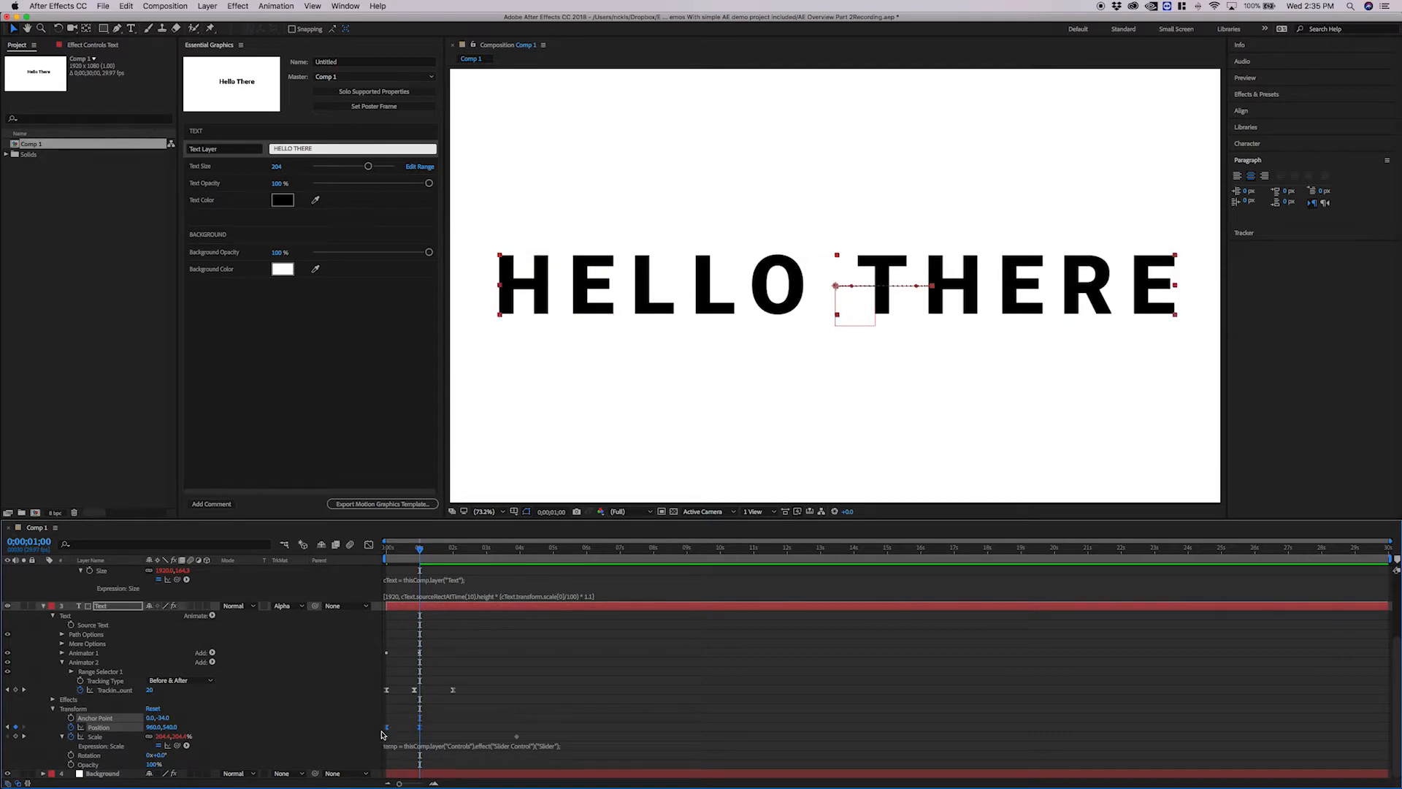
left_click_drag(420, 549, 365, 549)
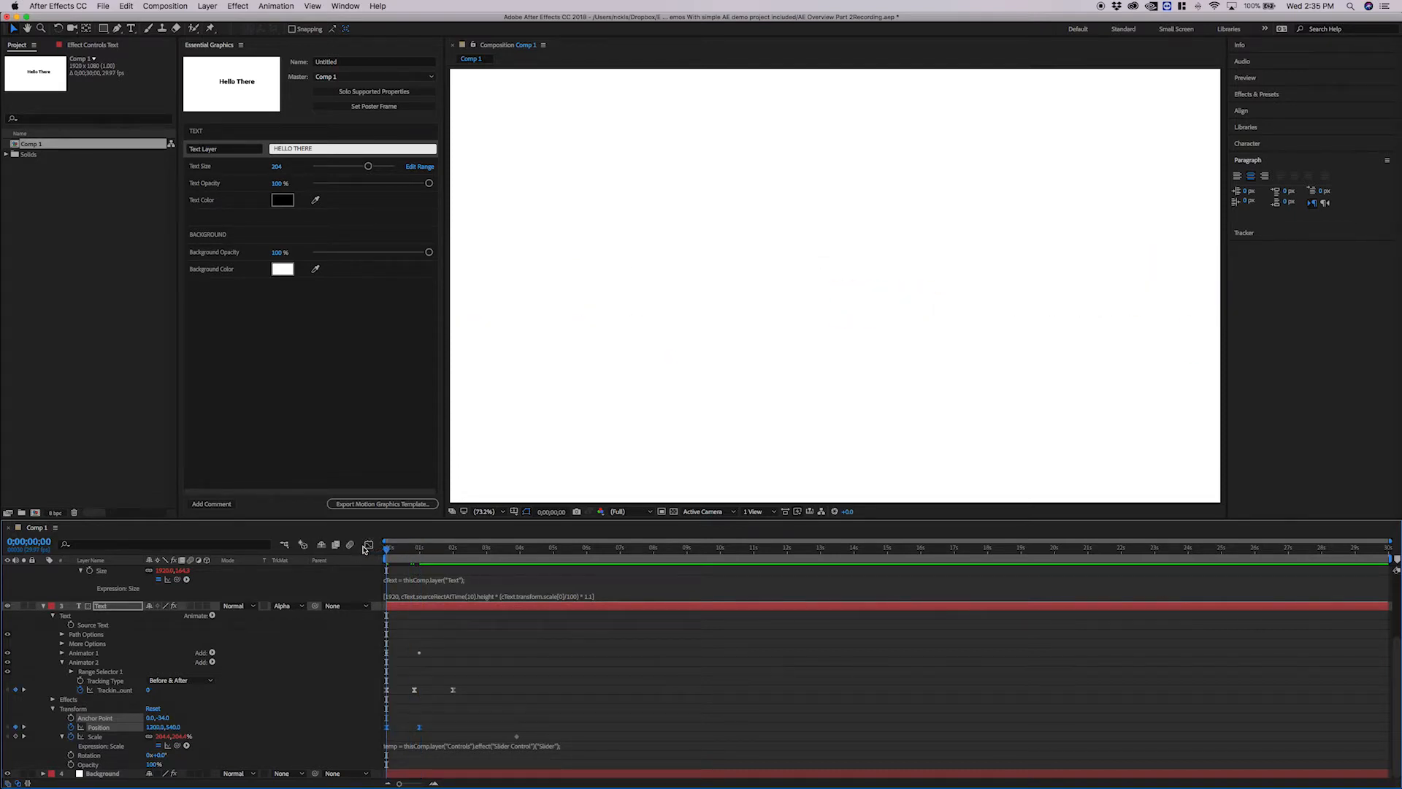
- Move the Text layer's second Position keyframe earlier, to about the 15-frame mark, and replay the reveal
key("space")
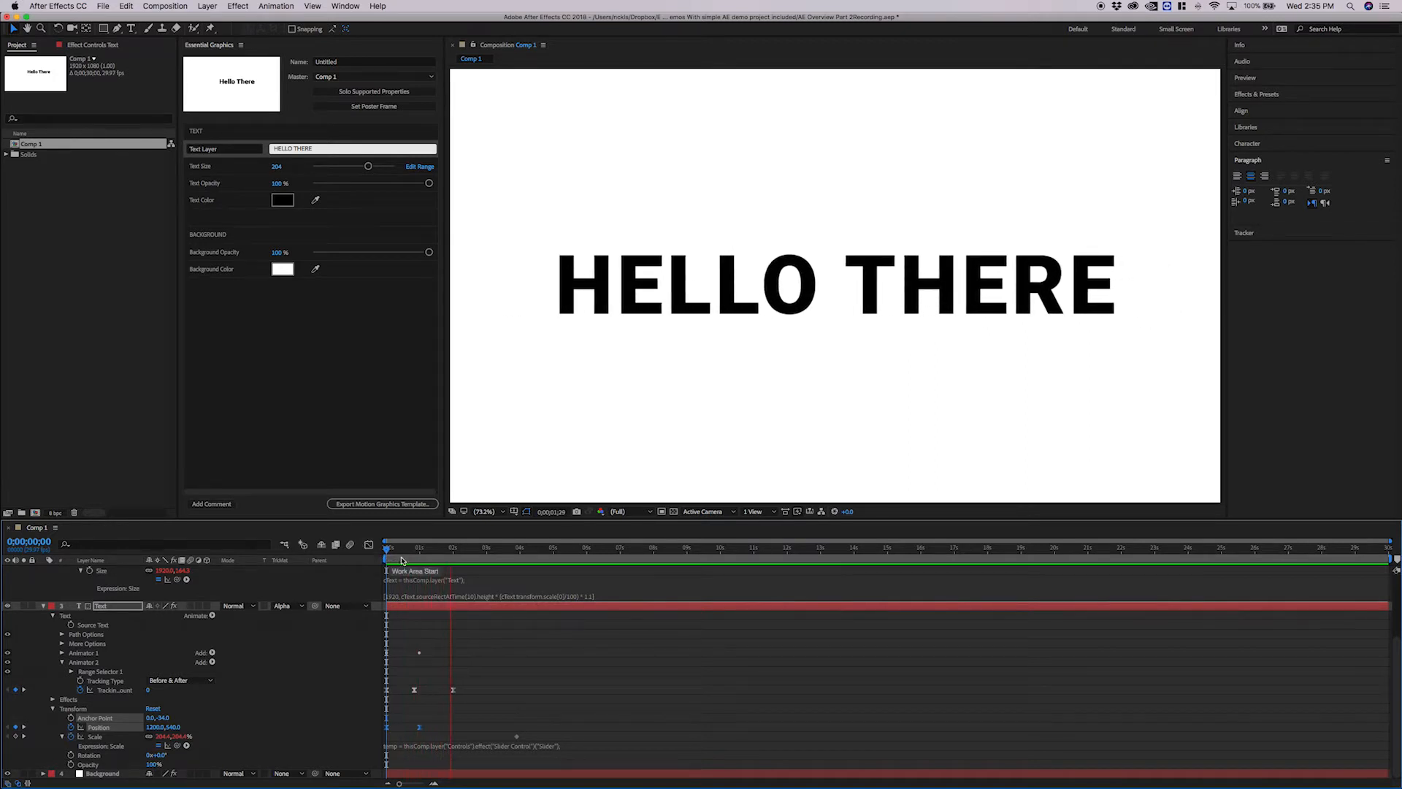
key("space")
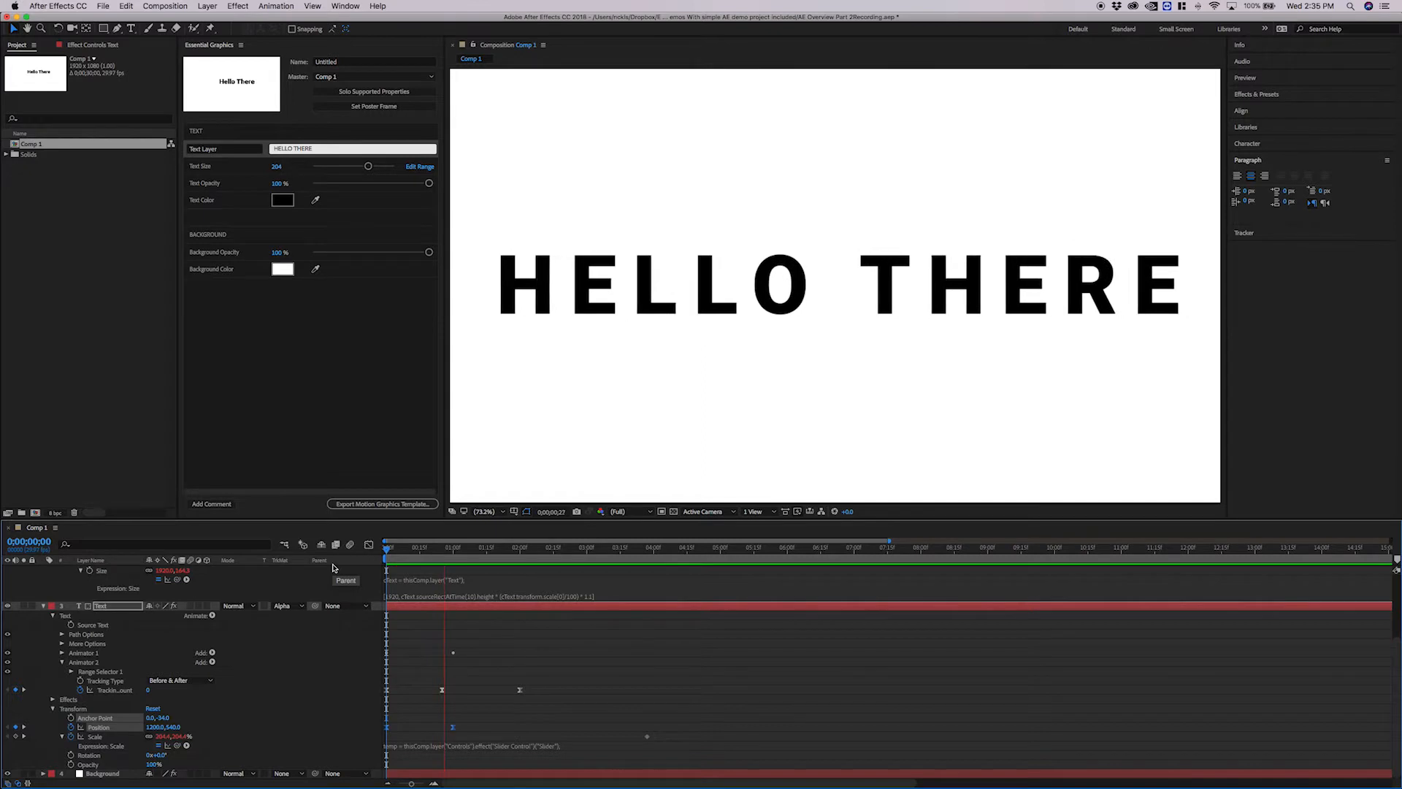
left_click_drag(460, 549, 430, 549)
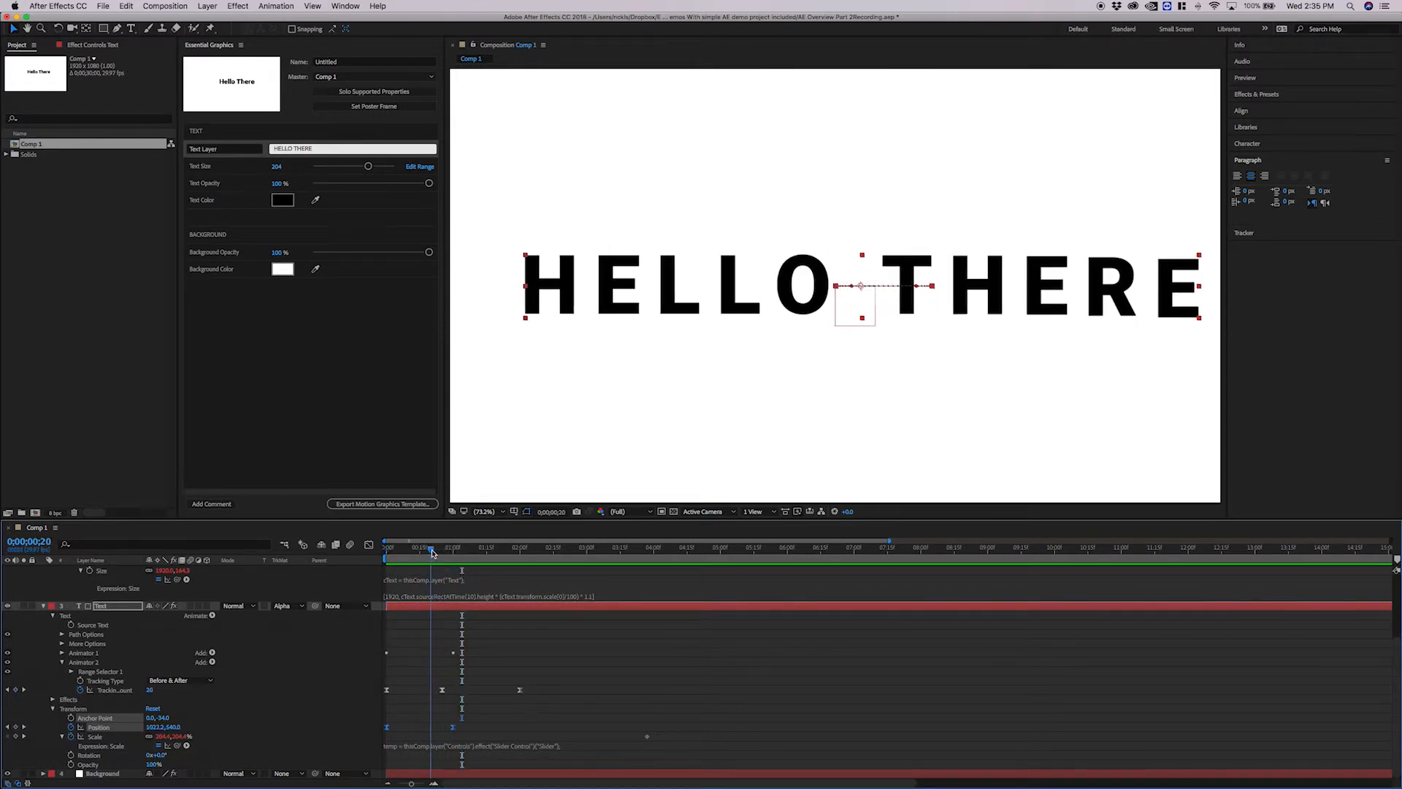
left_click(453, 720)
key("space")
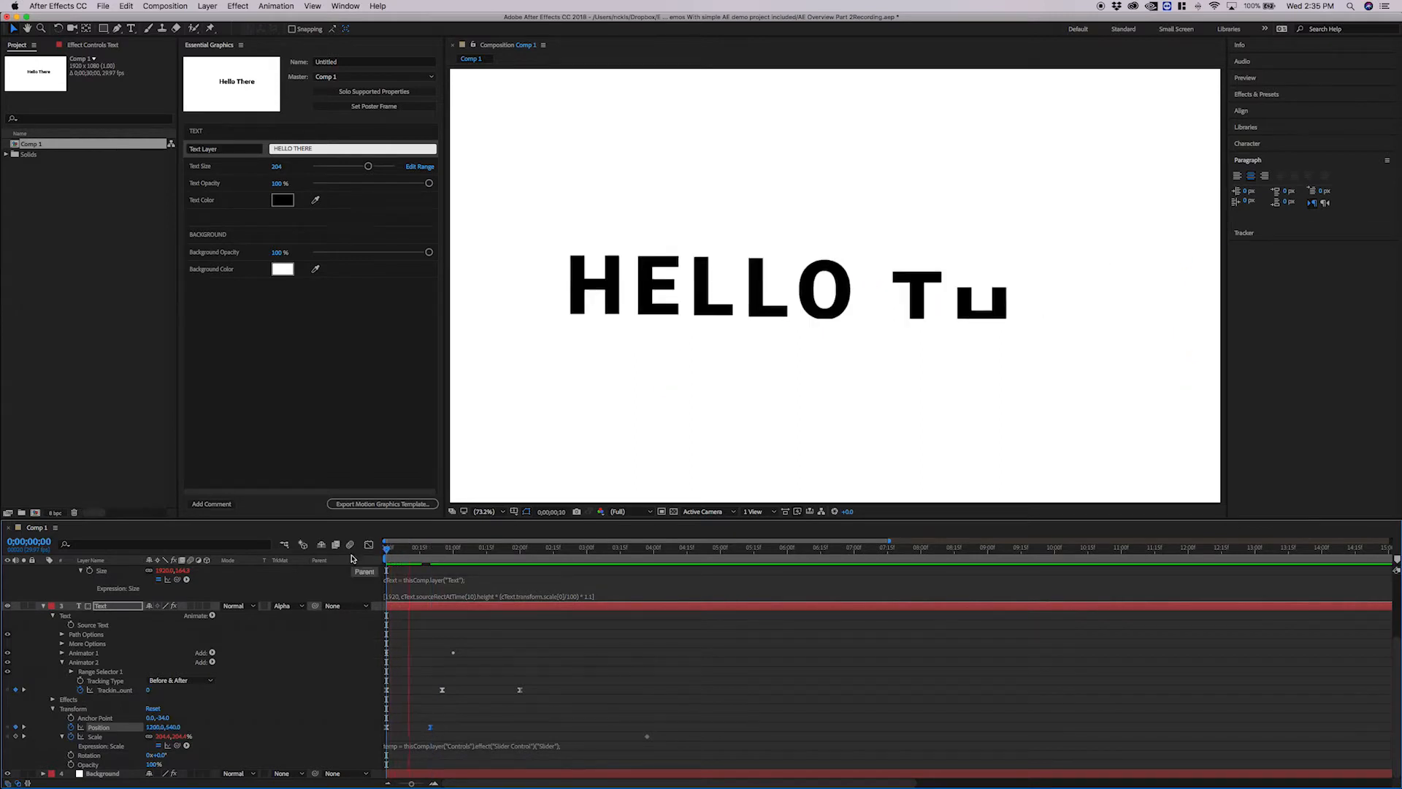
left_click_drag(432, 728, 421, 728)
key("space")
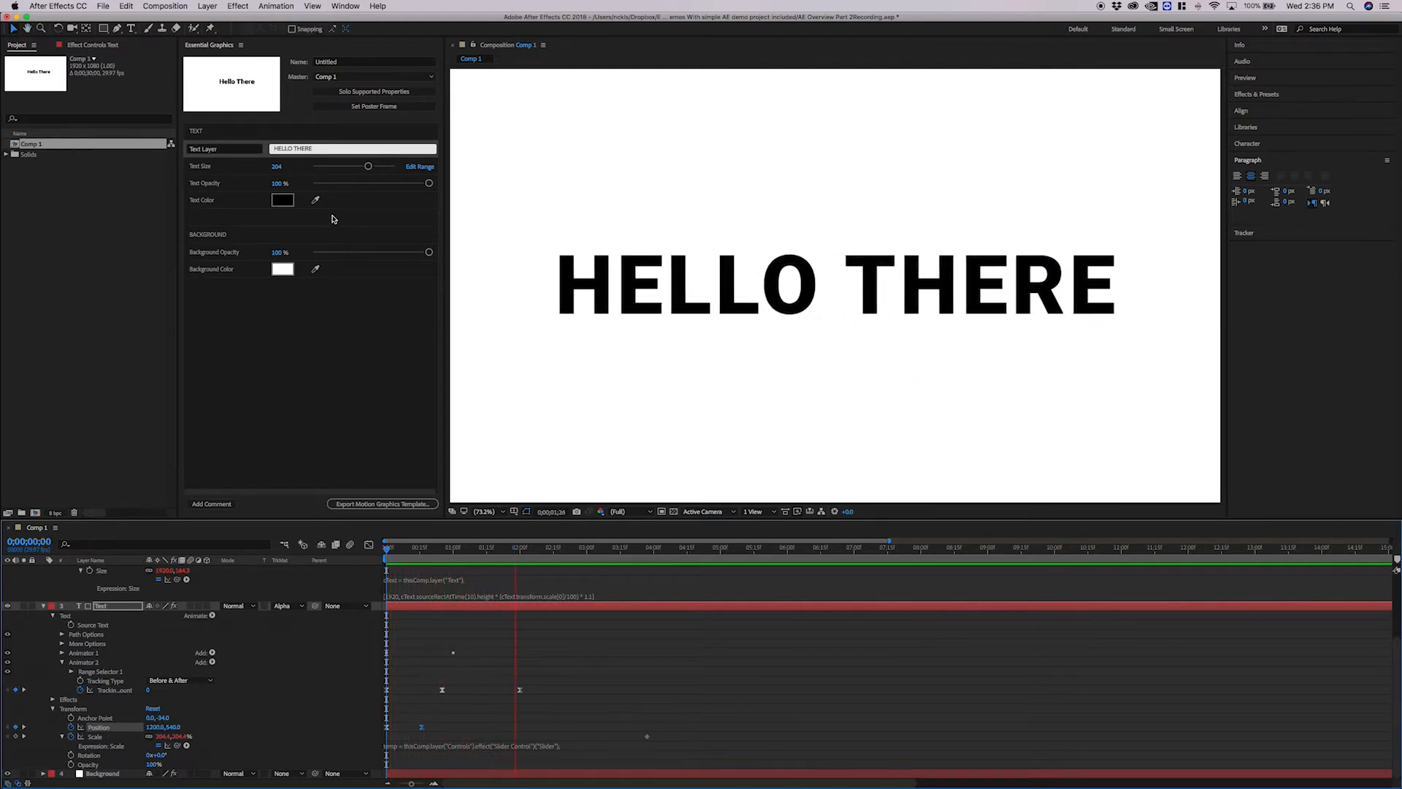
- Set the template's Text Layer to CHANGE THE TEXT and its Text Size to 142, previewing the animation
left_click(334, 149)
type("CHANGE THE TEXT")
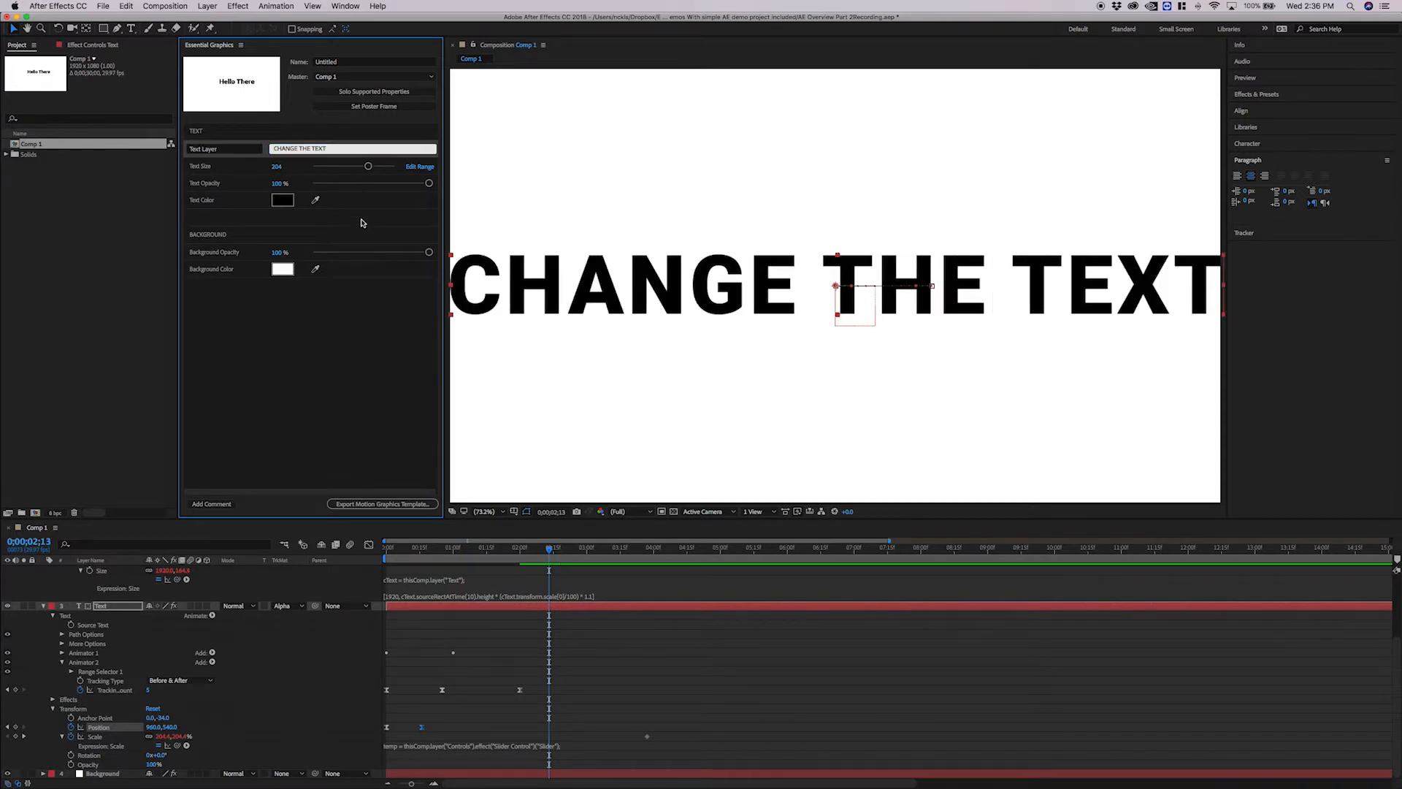
left_click(350, 166)
key("space")
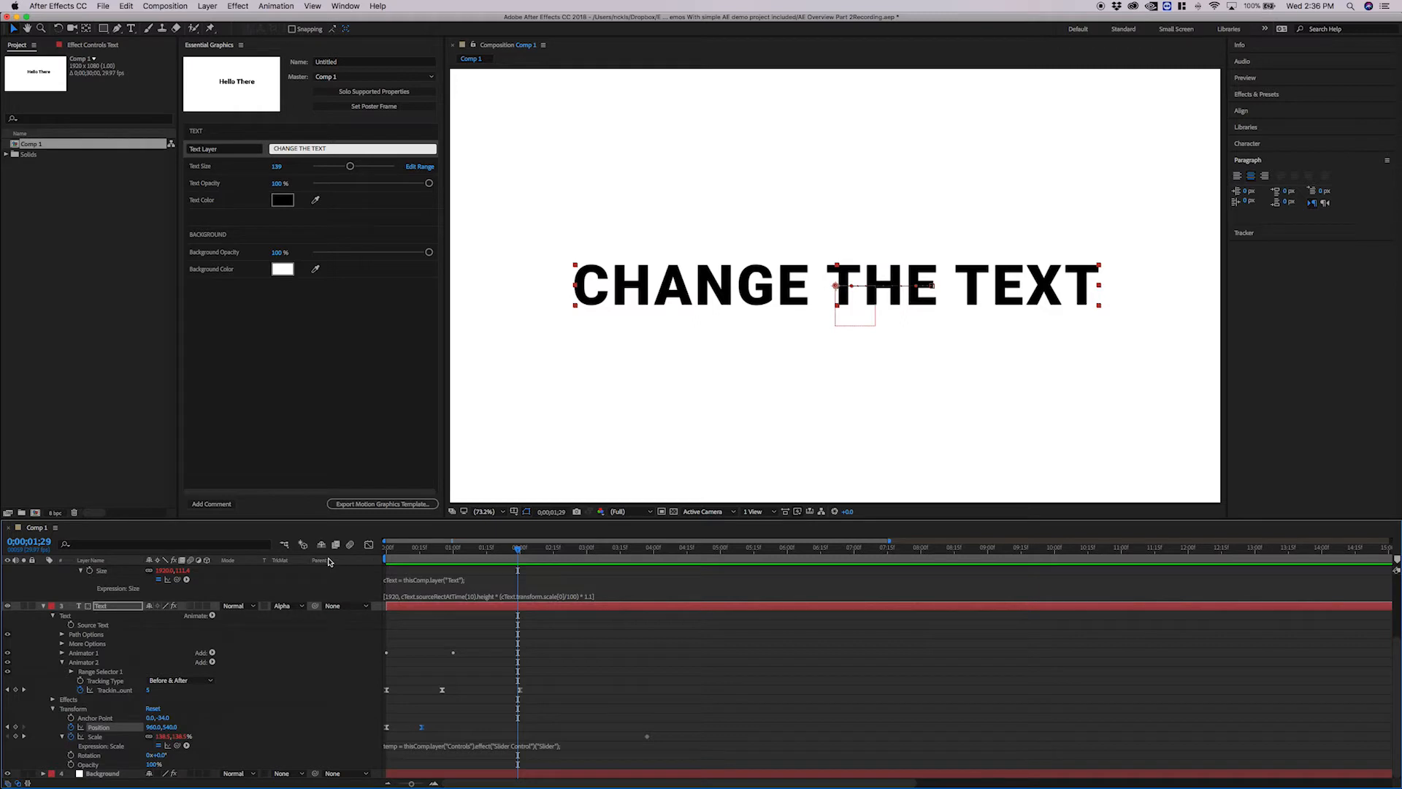
left_click_drag(349, 167, 453, 188)
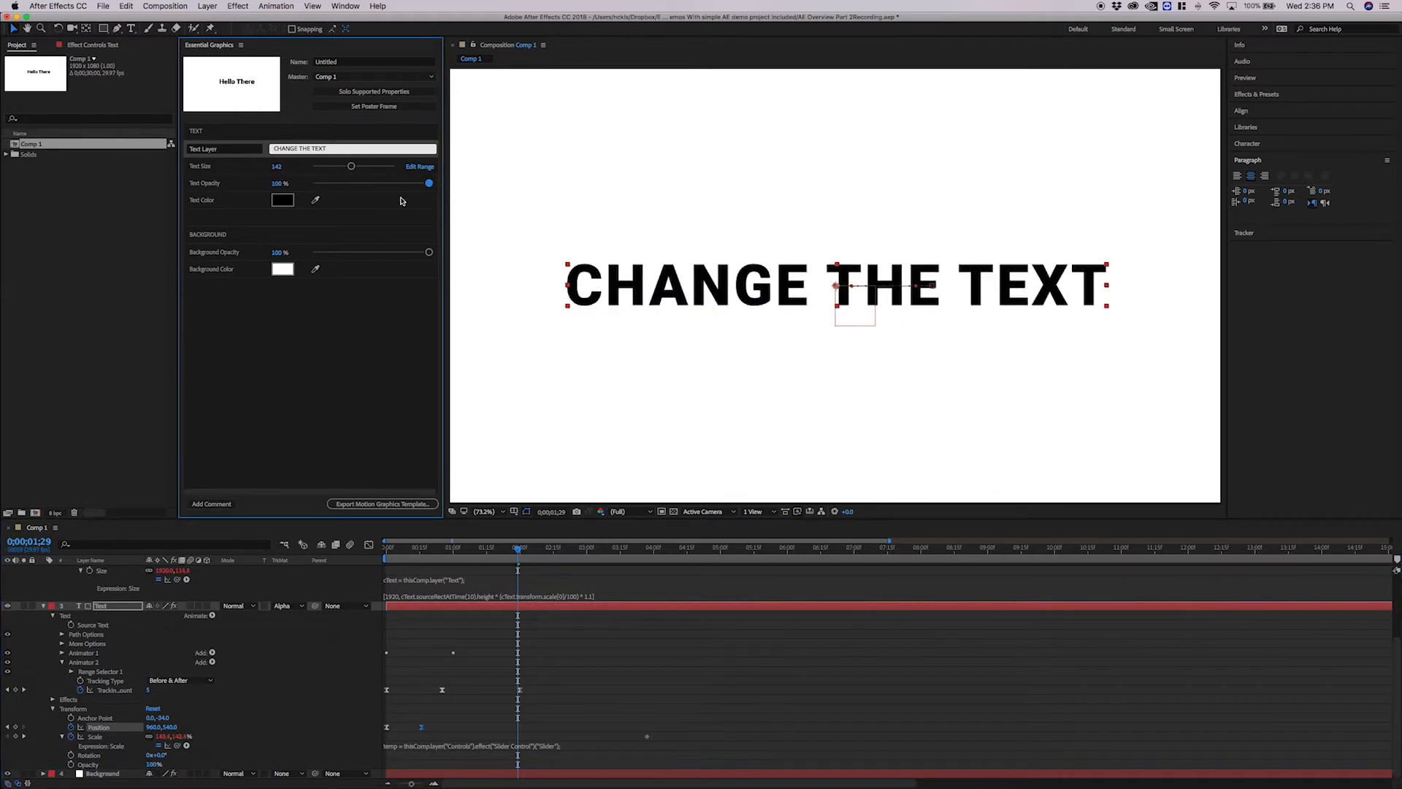
- Use the current frame as the template's poster frame and name the template Popping Letters With Tracking
left_click(374, 105)
left_click(321, 61)
key("BackSpace")
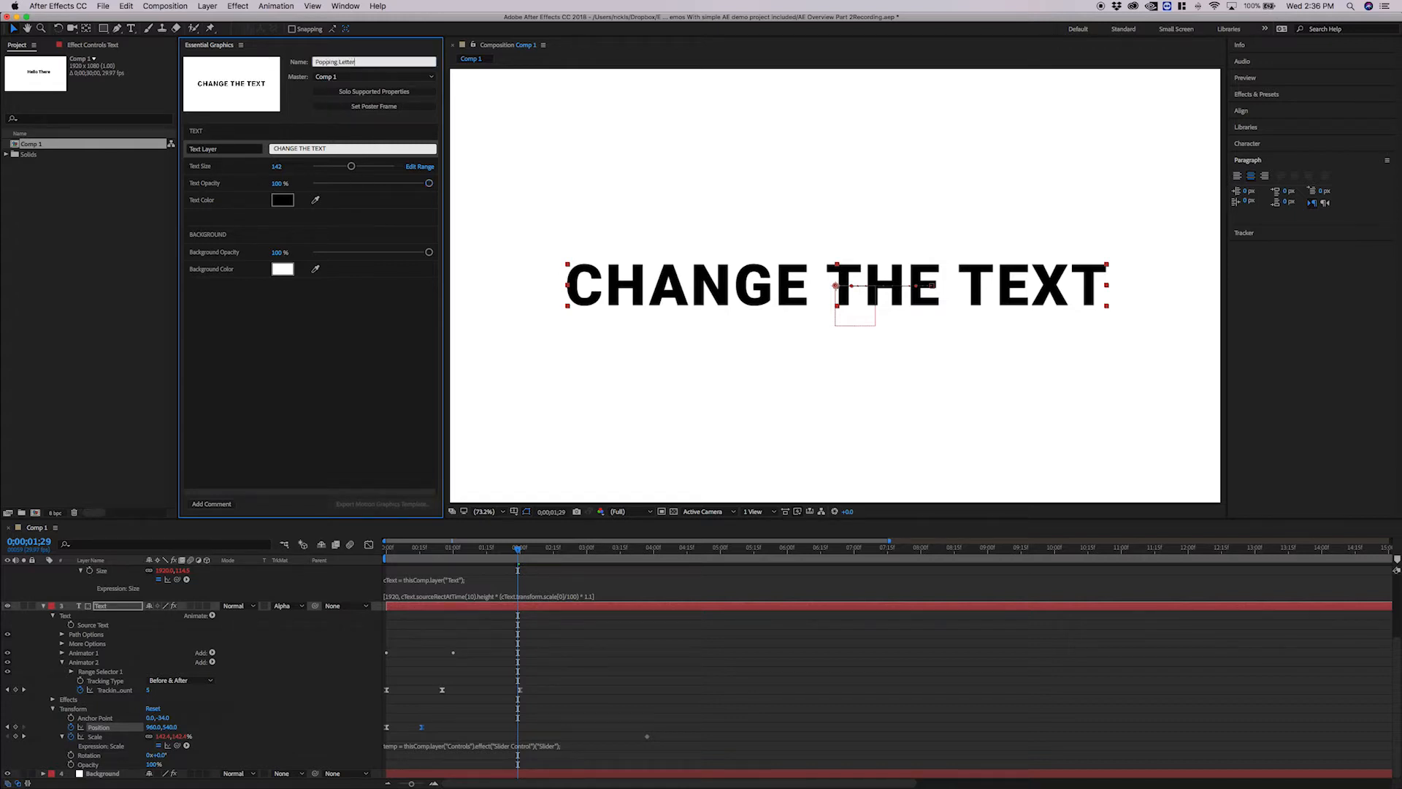
key("super+a")
key("BackSpace")
type("Popping Letters With Tracking")
key("Return")
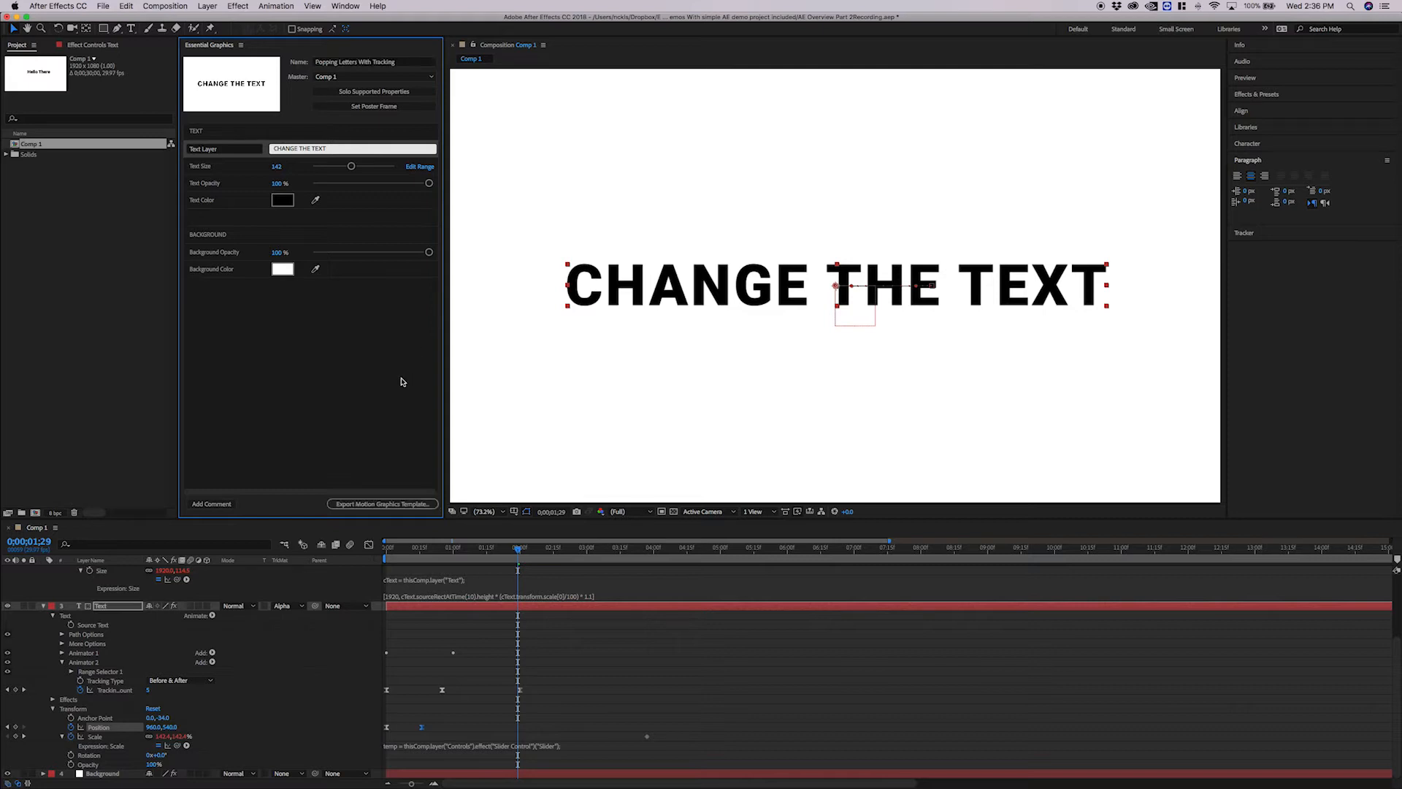
- Export the motion graphics template to the Local Drive destination, saving the project first
left_click(390, 503)
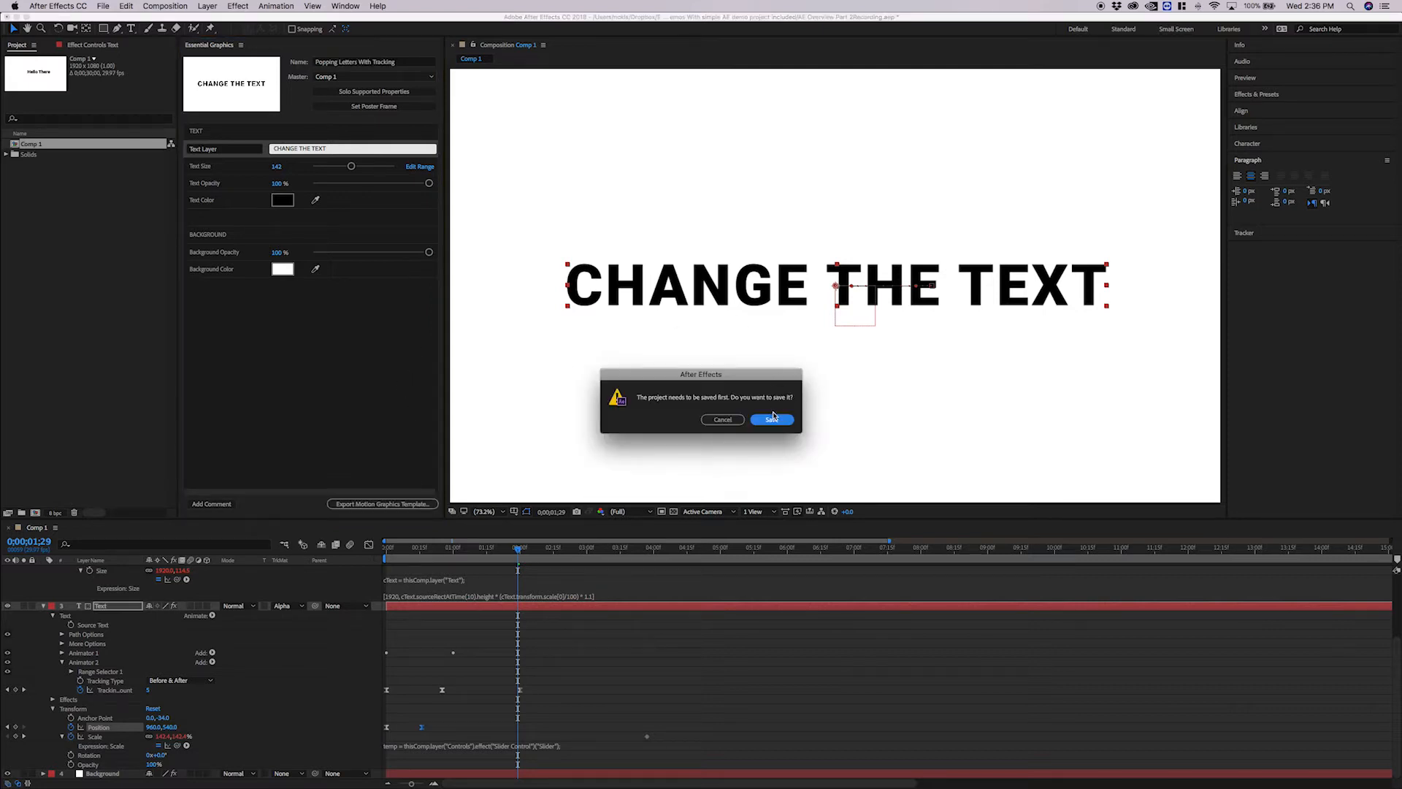
left_click(772, 418)
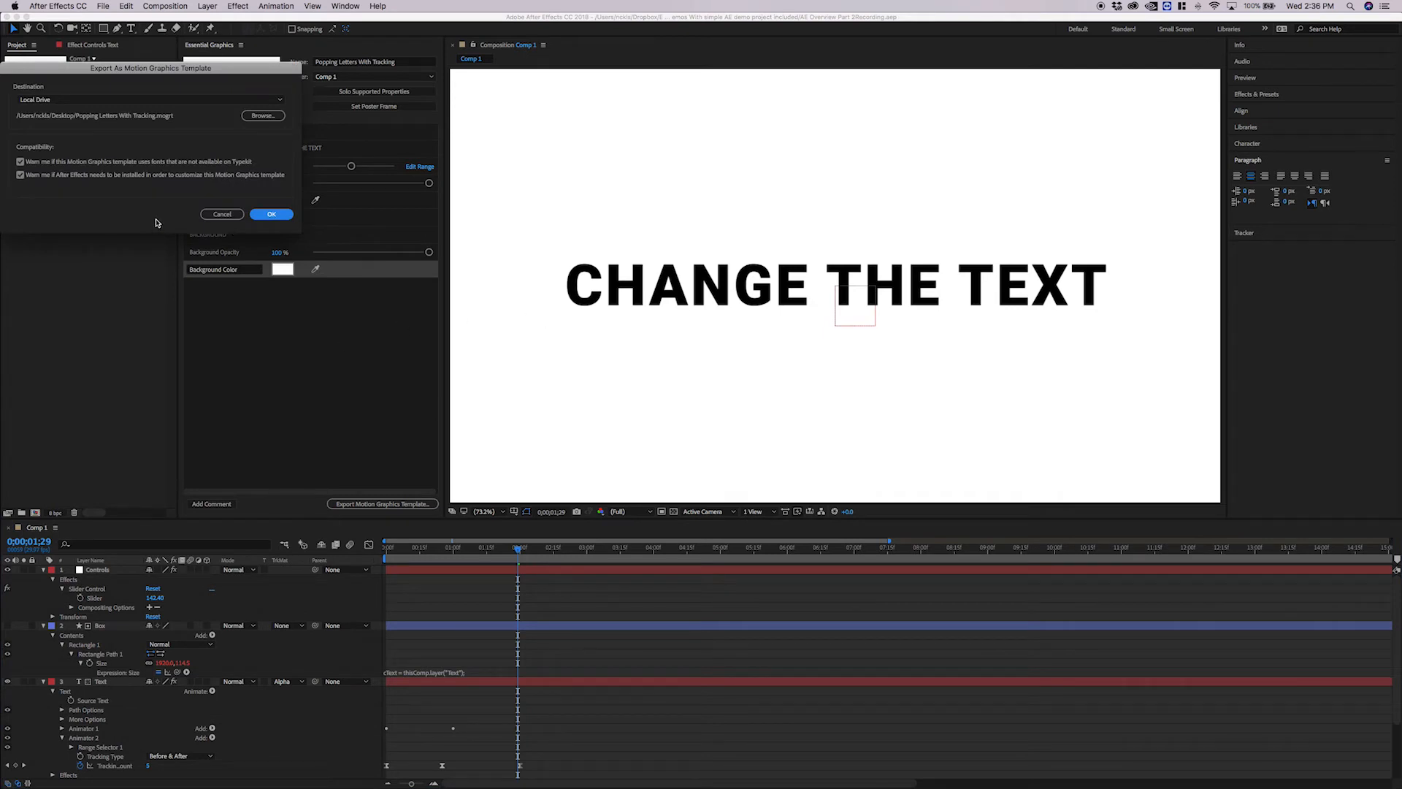
left_click(73, 99)
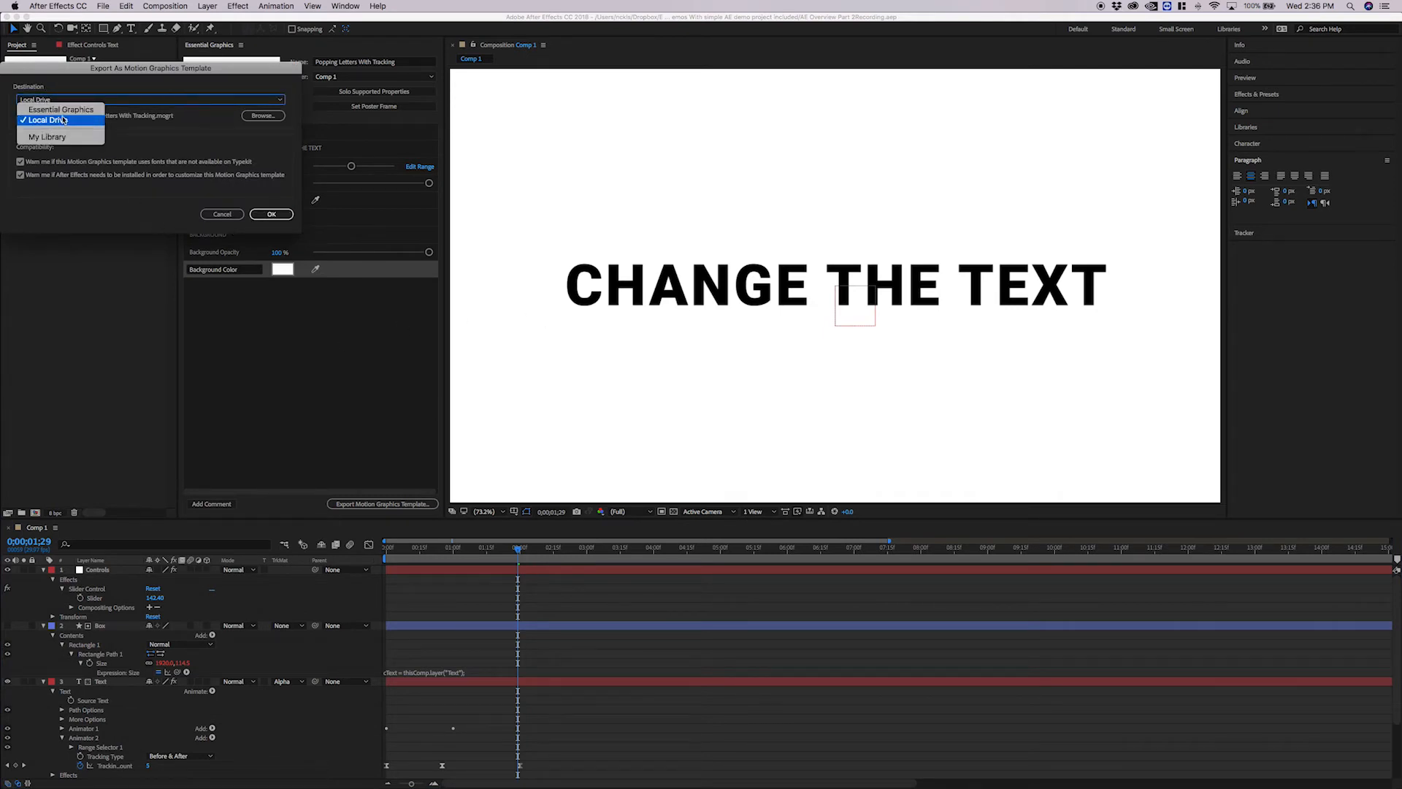
left_click(54, 120)
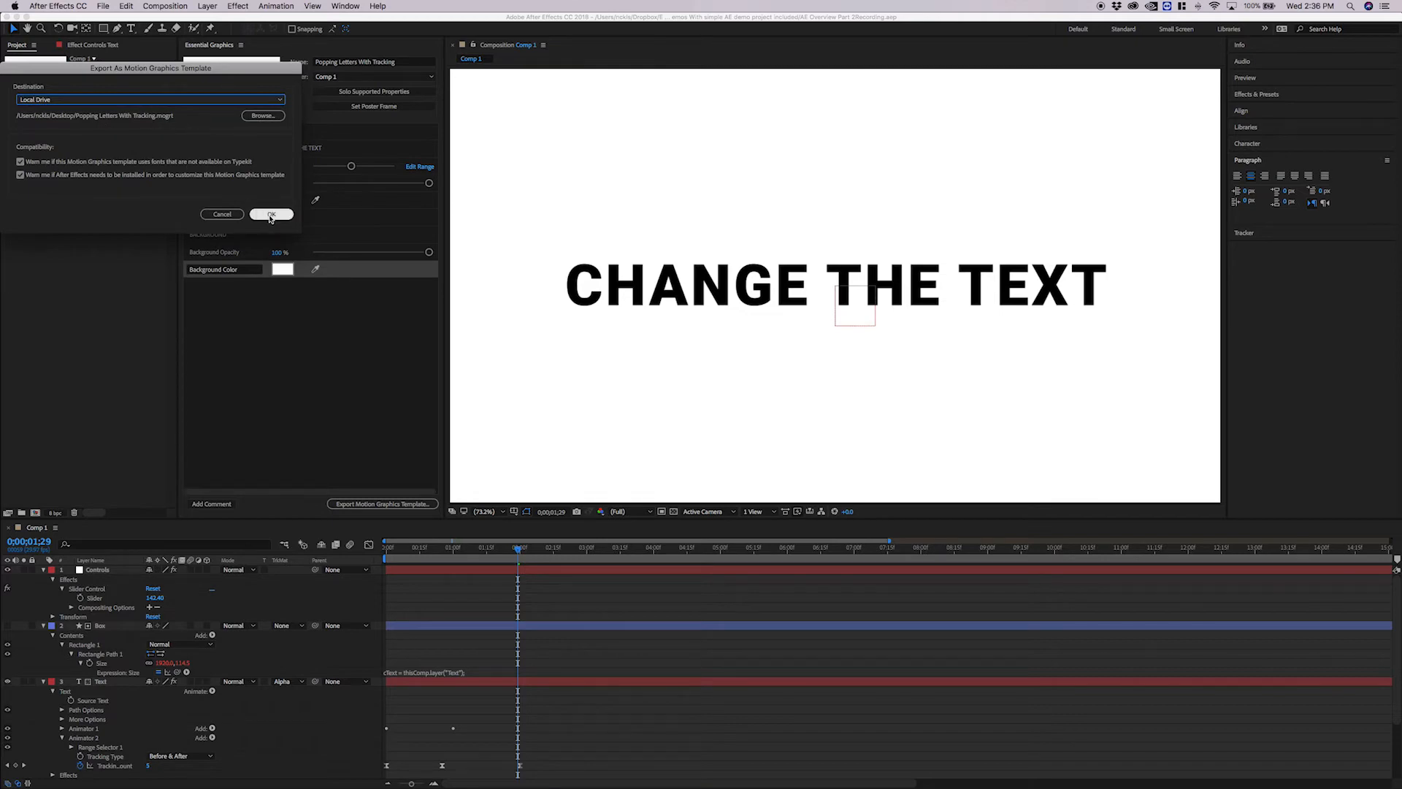
left_click(269, 215)
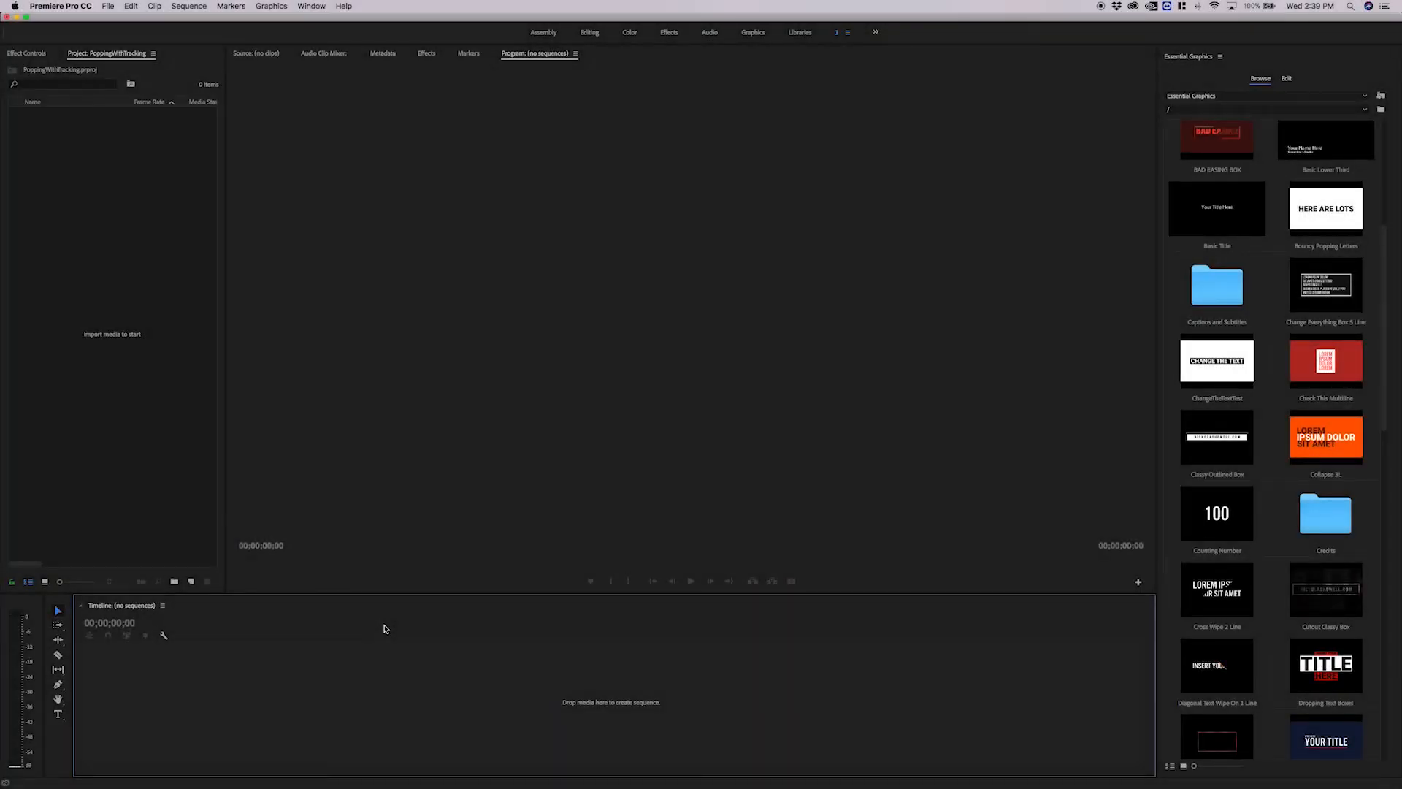
- Create a new sequence and install Popping Letters With Tracking.mogrt from the Desktop as a motion graphics template
key("super+n")
key("Return")
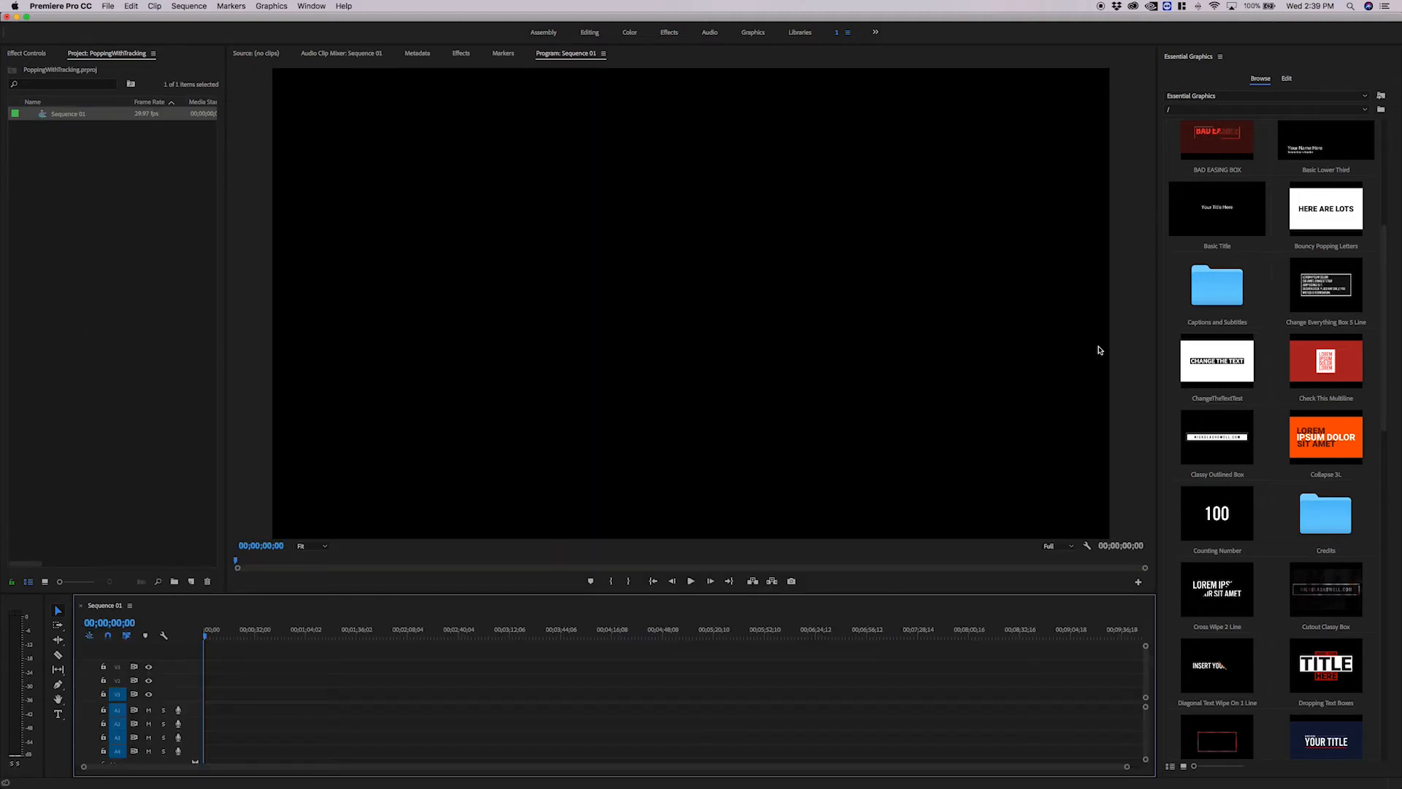
left_click(1381, 97)
left_click(1381, 97)
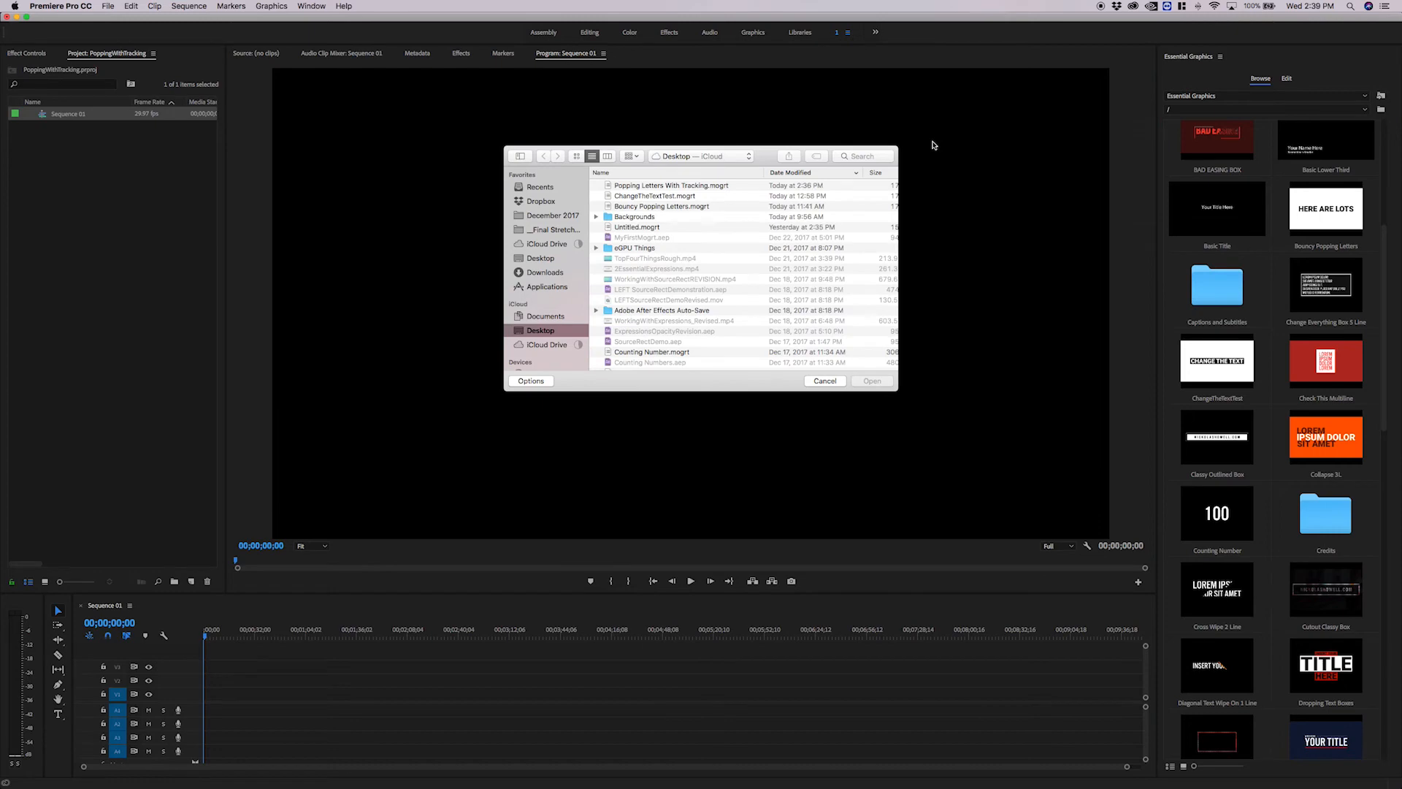
left_click(631, 187)
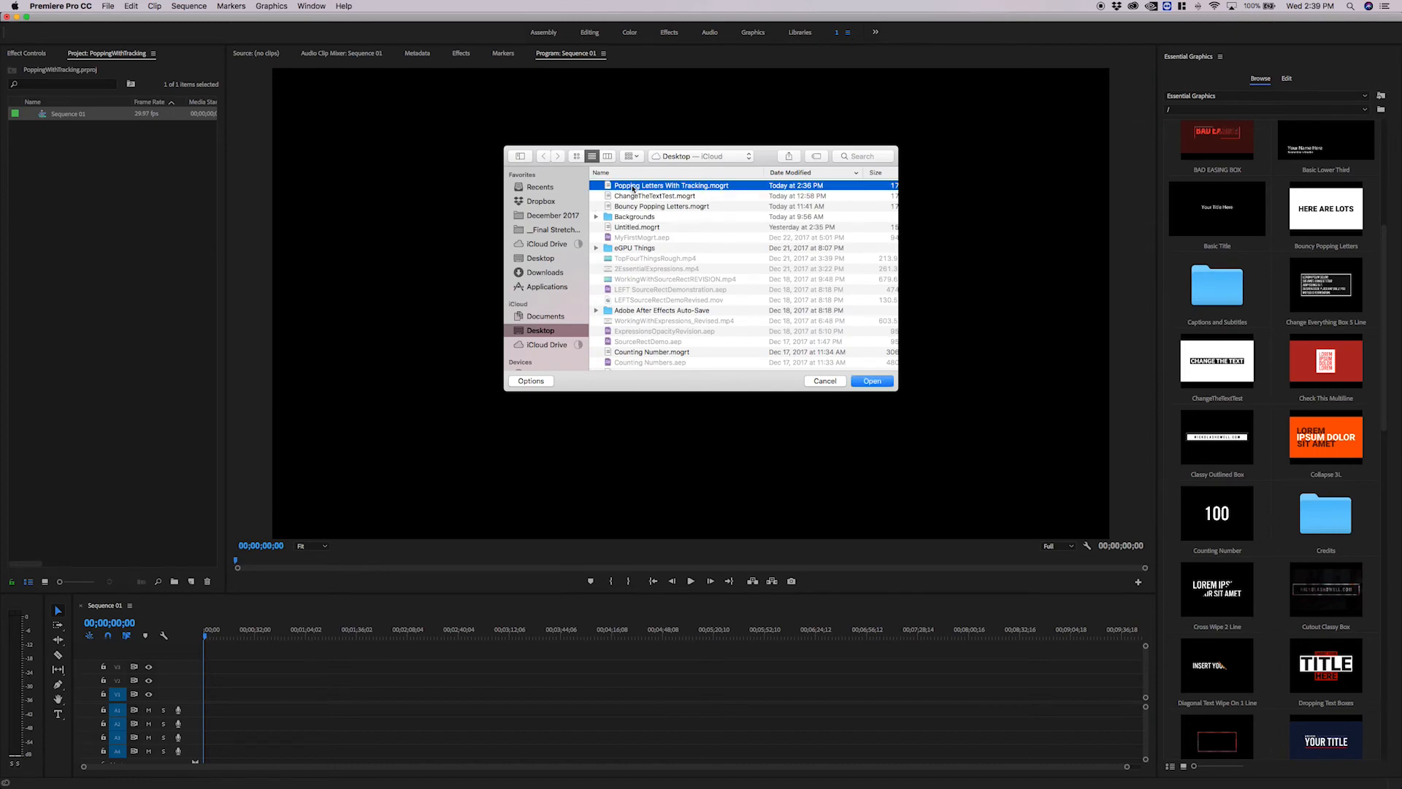
double_click(632, 187)
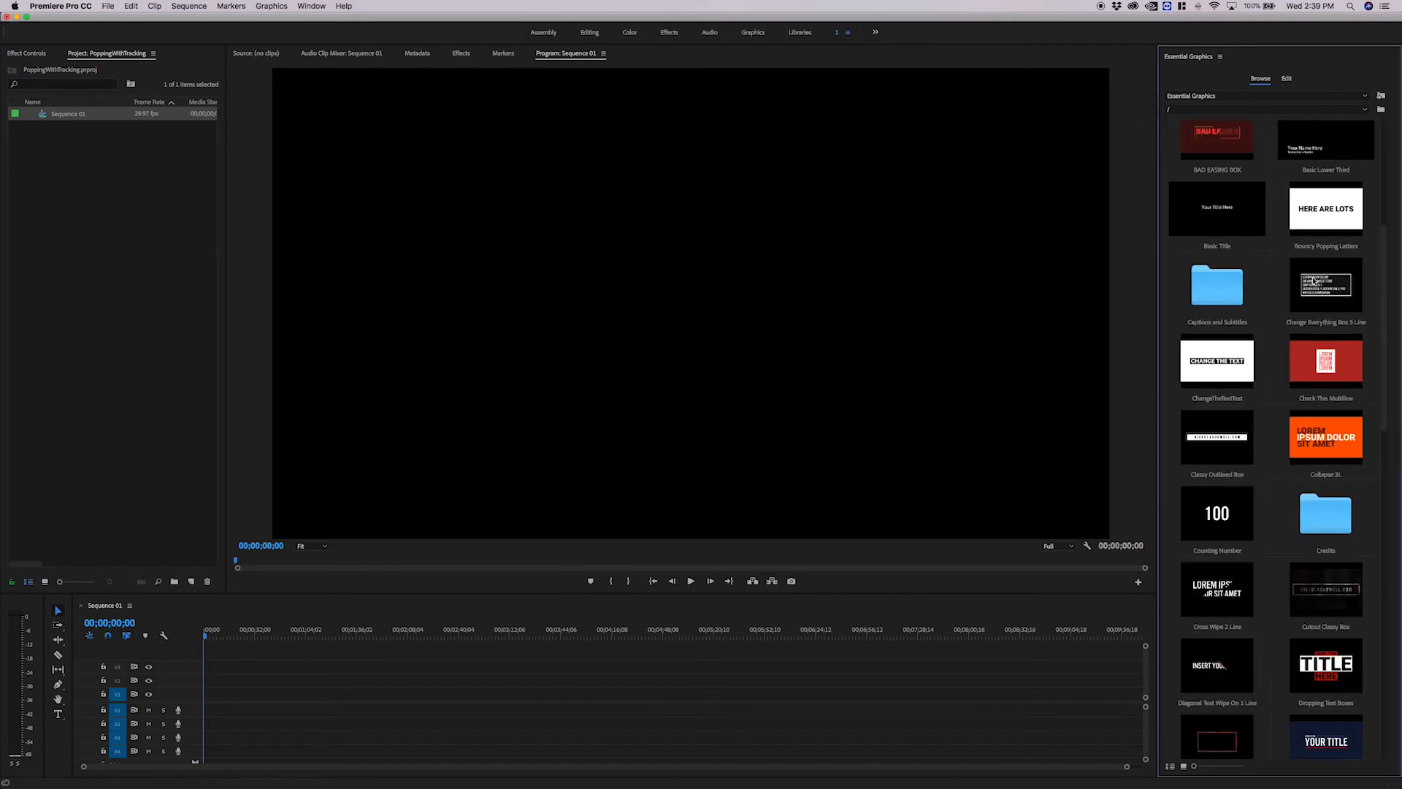
- Place the Popping Letters With Tracking template on track V1 at the start of the sequence and play it
scroll(1314, 280, "down", 15)
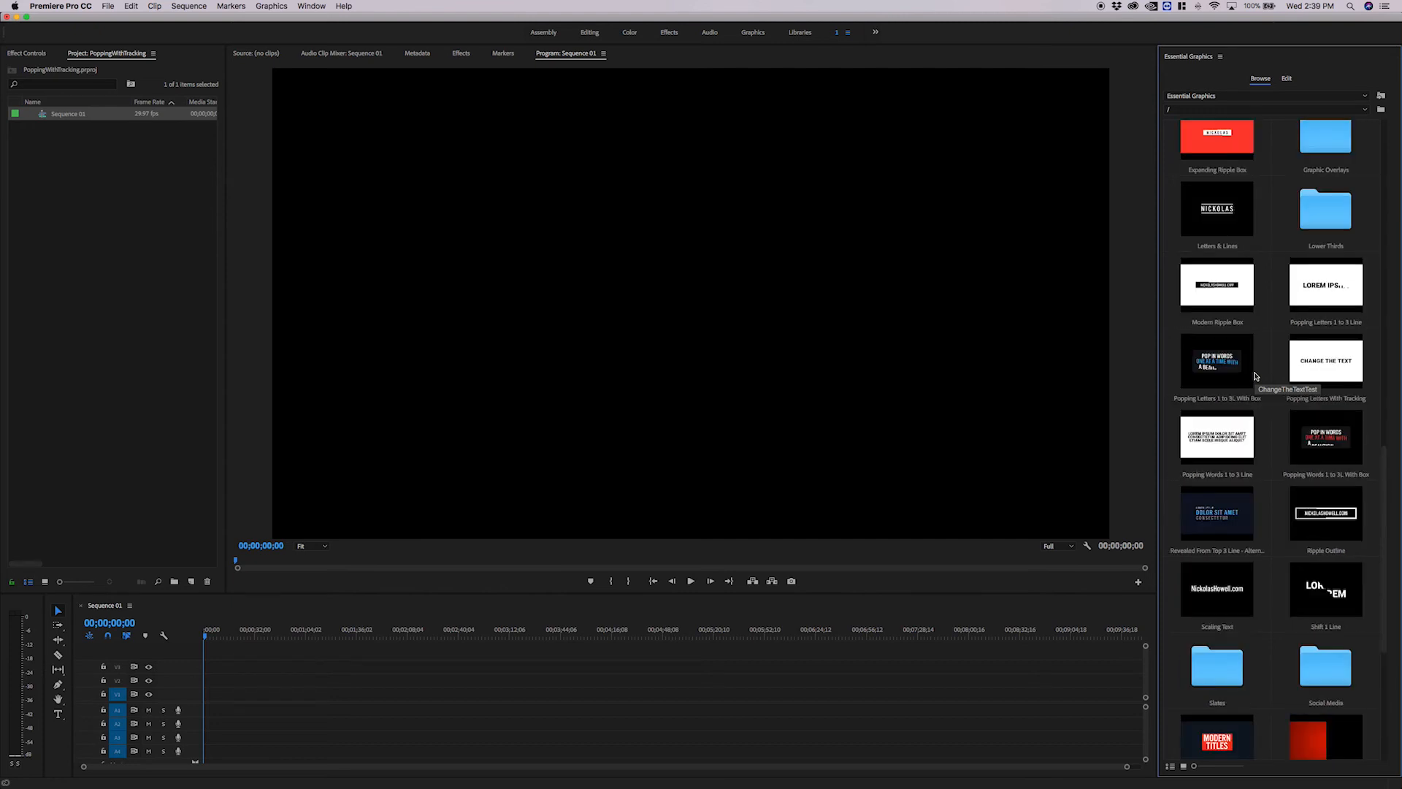
left_click_drag(1334, 373, 206, 694)
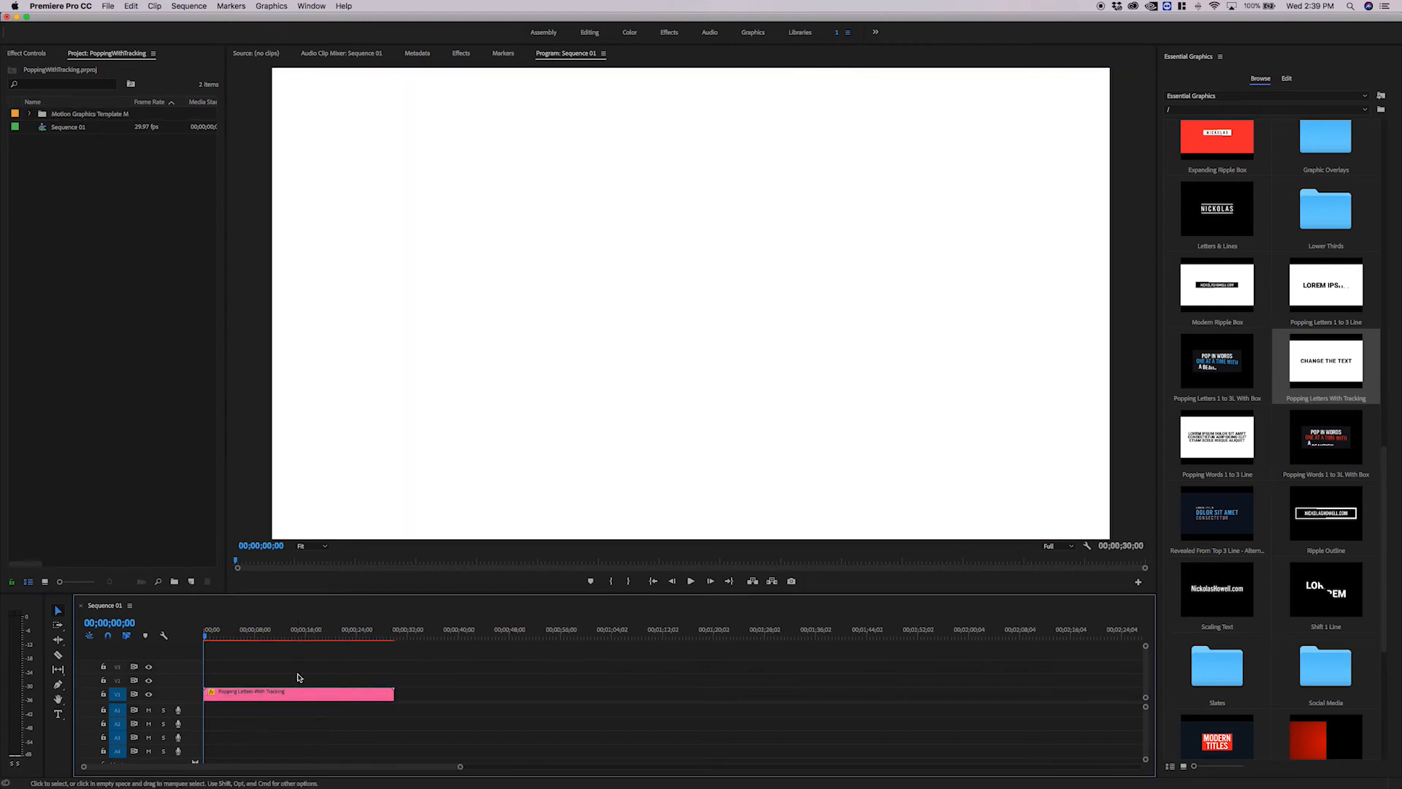
key("space")
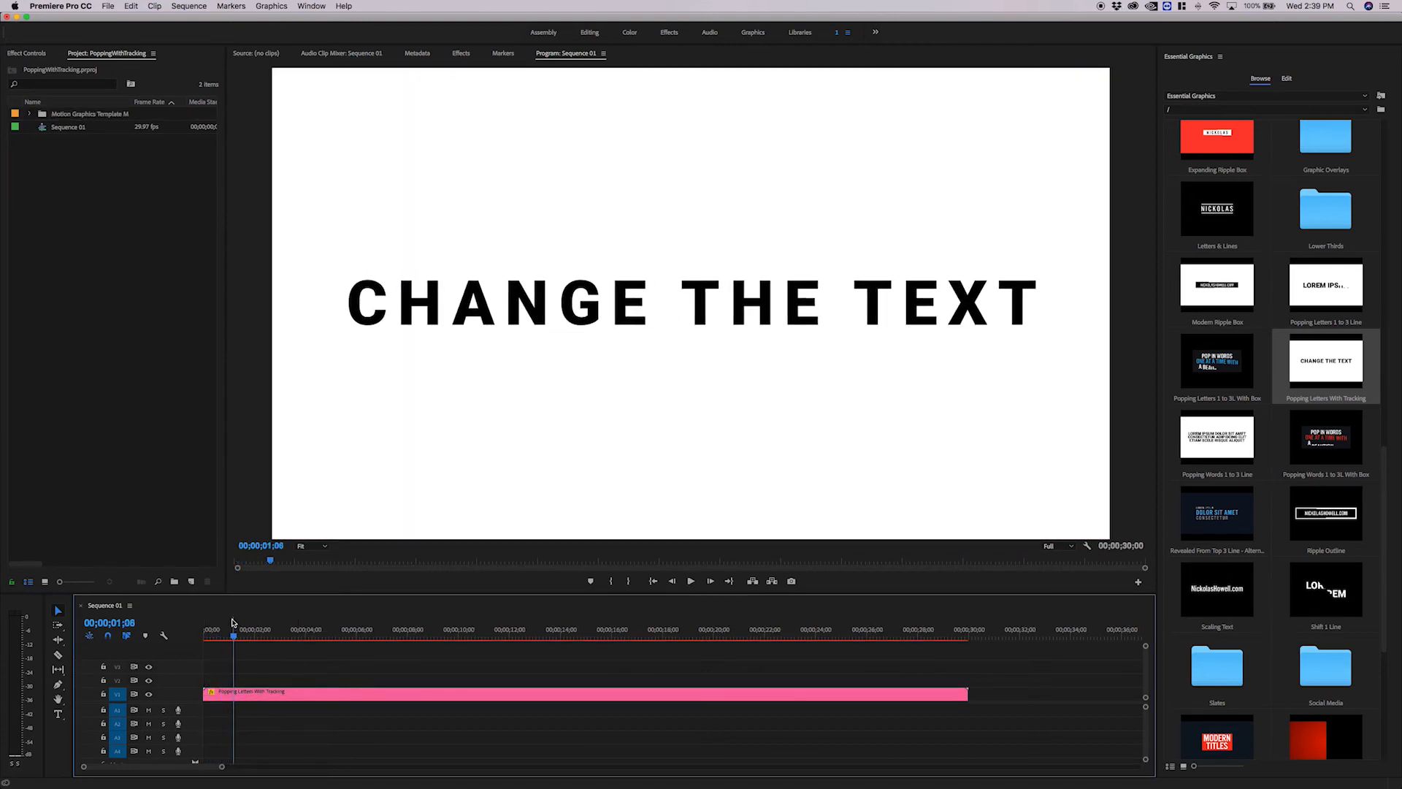
key("space")
key("Home")
key("space")
key("space")
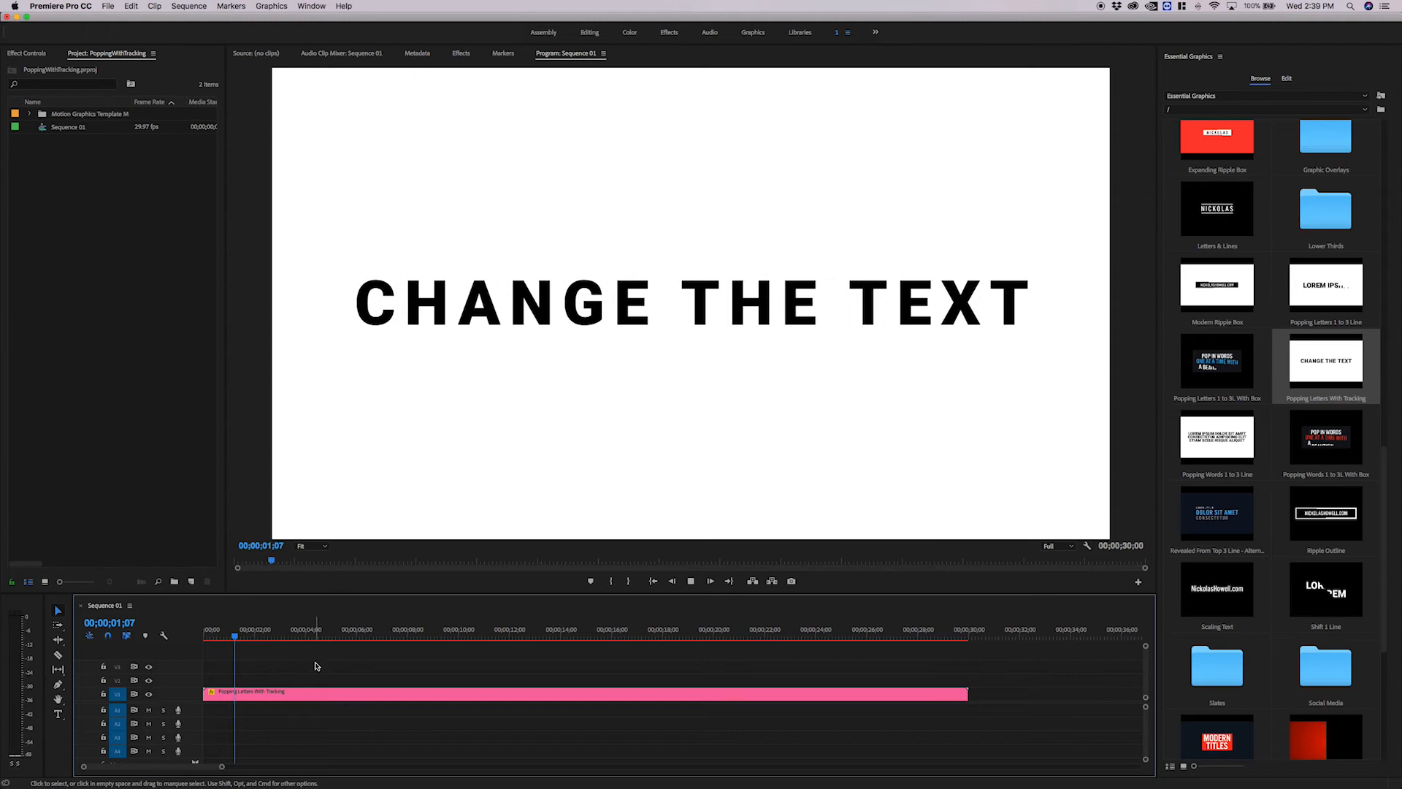
- Change the placed template clip's text to HELLO with a Text Size of 300 and play the result
left_click(287, 693)
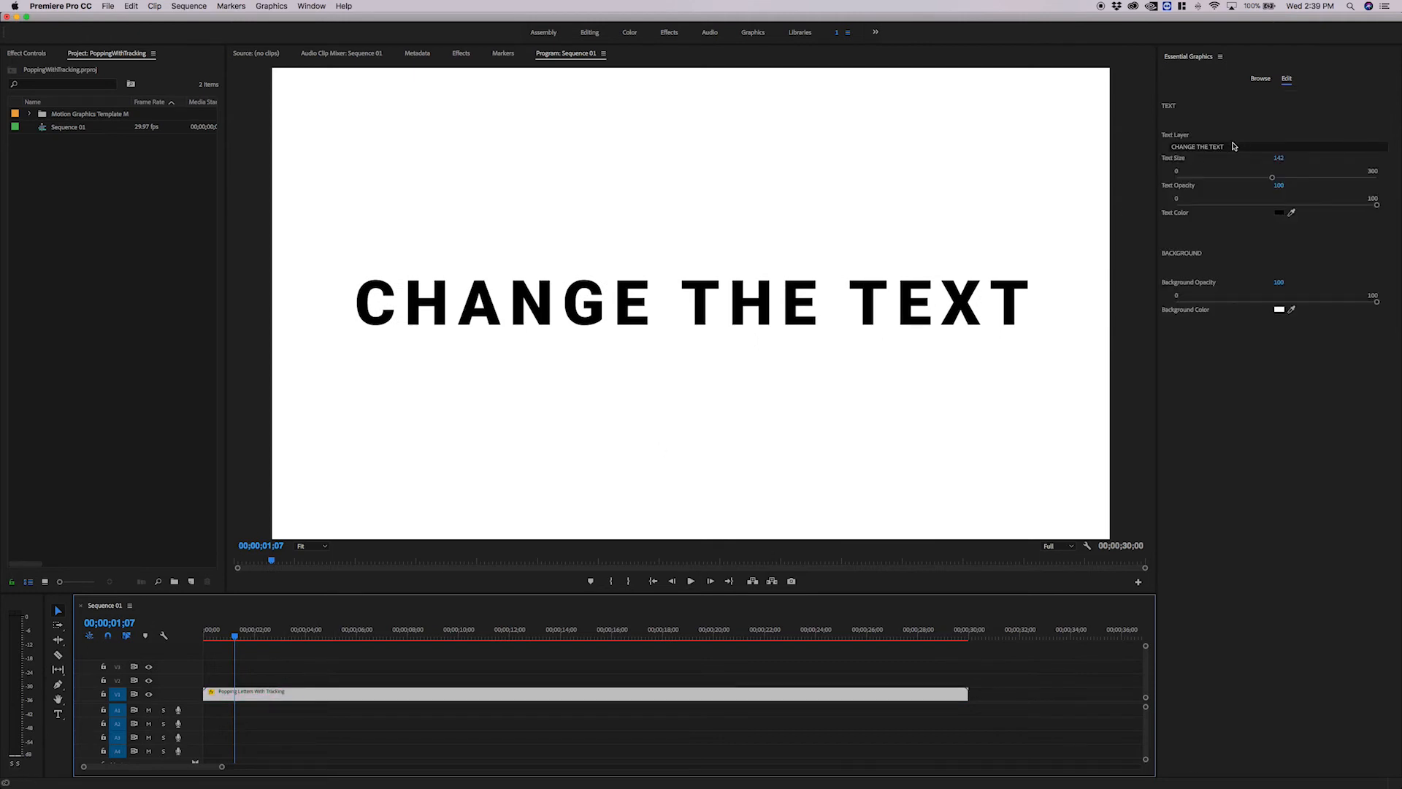
left_click(1233, 146)
type("HELLO")
key("Return")
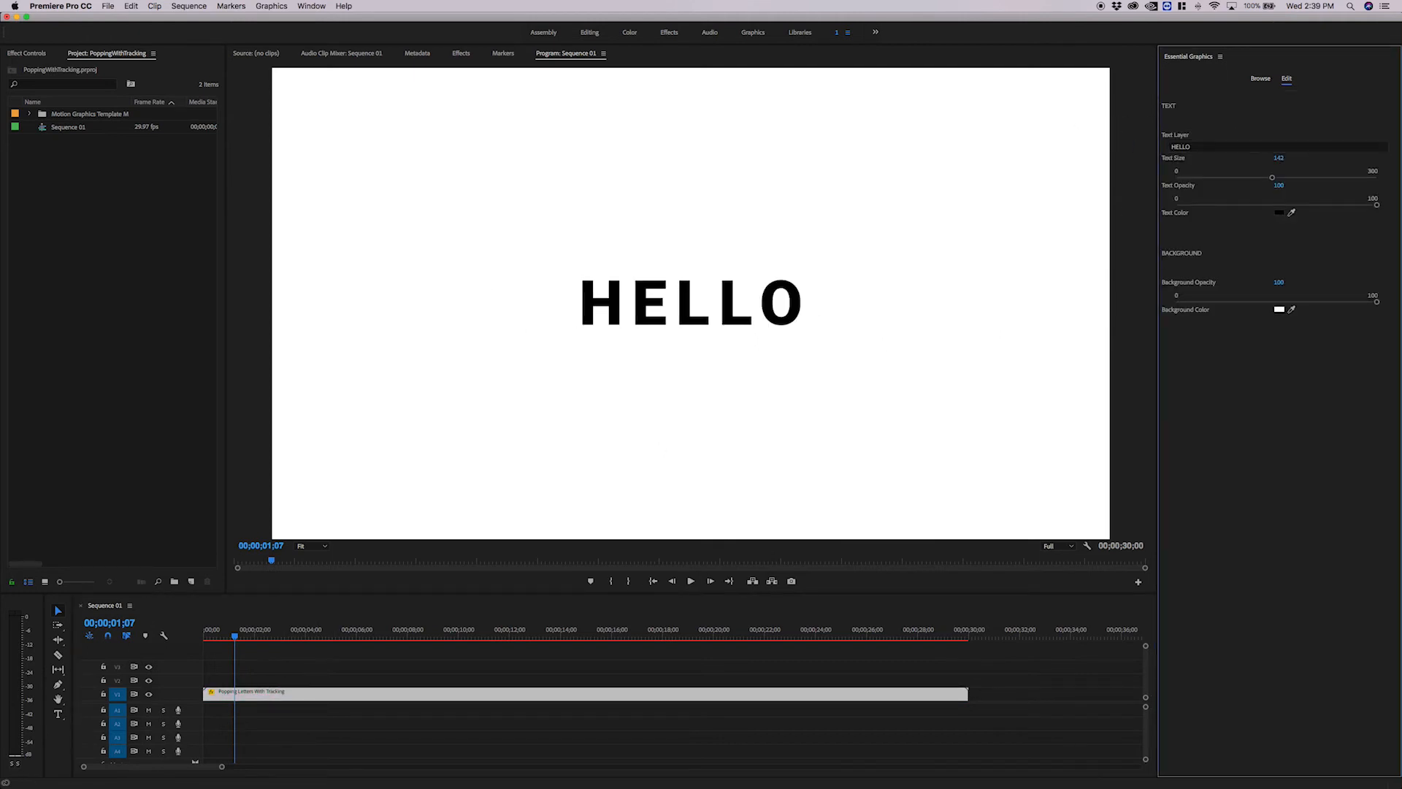
left_click_drag(1272, 177, 1377, 178)
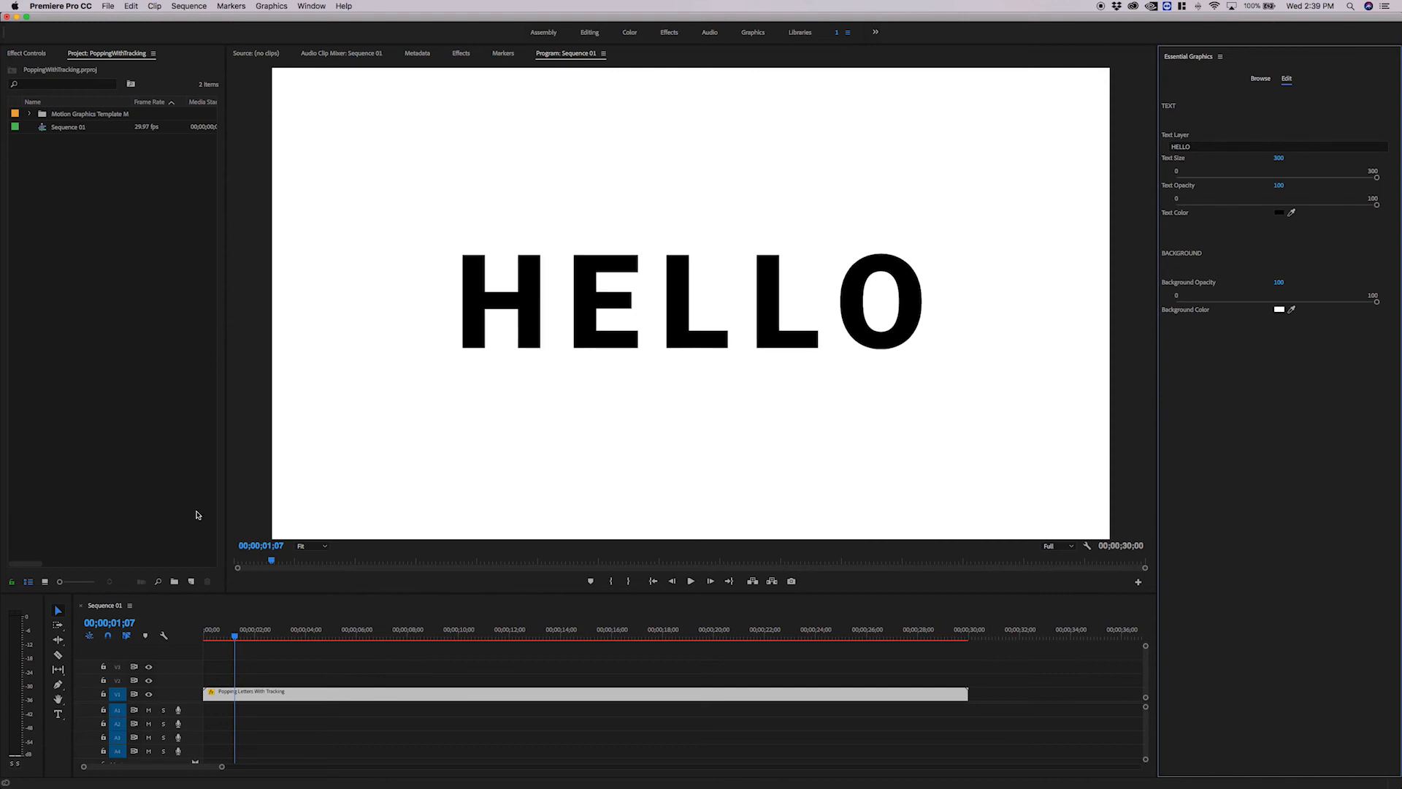
left_click(224, 641)
key("space")
- Sample white from the picture as the Text Color and set the Background Color to black
mouse_move(1376, 204)
left_mouse_down()
mouse_move(1188, 212)
mouse_move(1376, 199)
left_mouse_up()
left_click_drag(1290, 212, 908, 229)
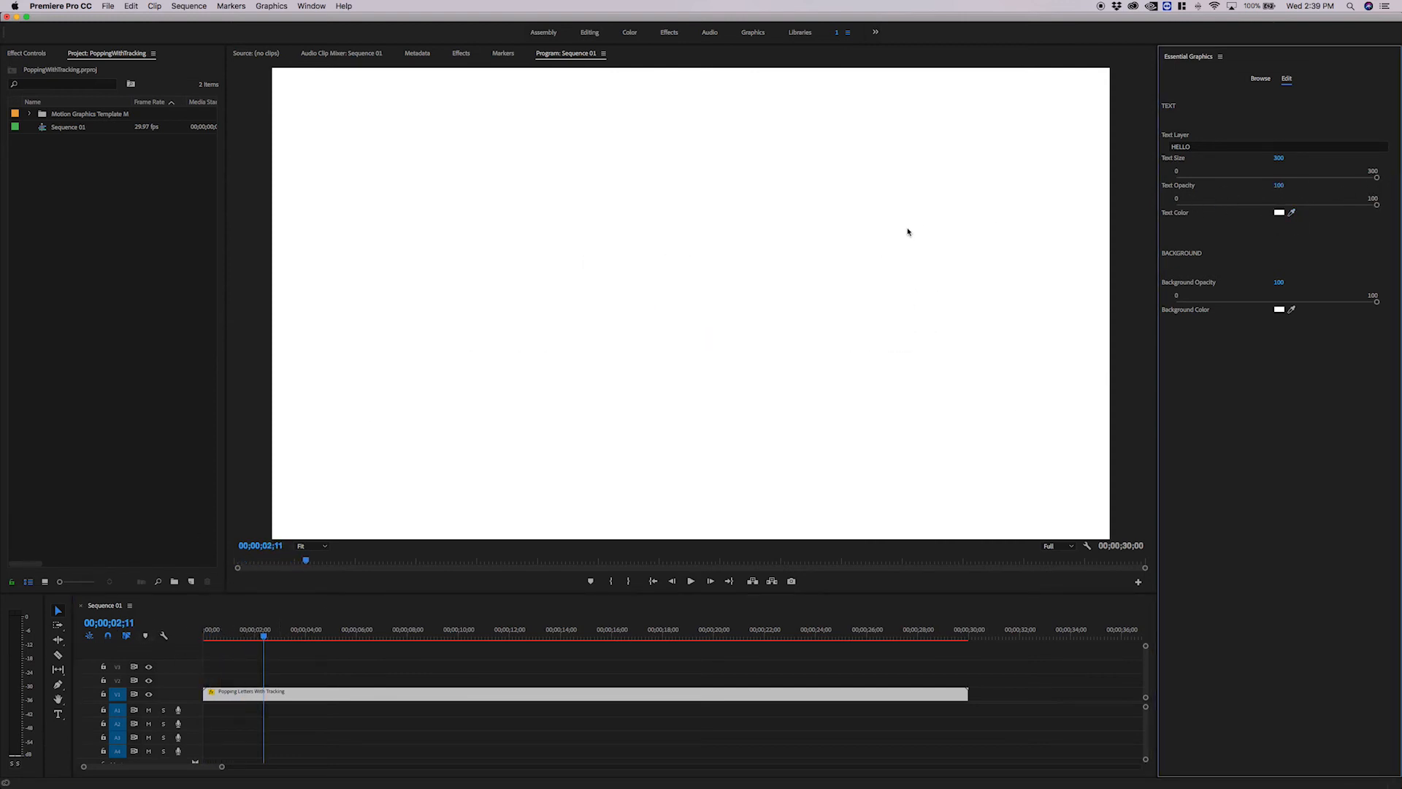
left_click(1278, 309)
left_click(577, 194)
left_click(817, 186)
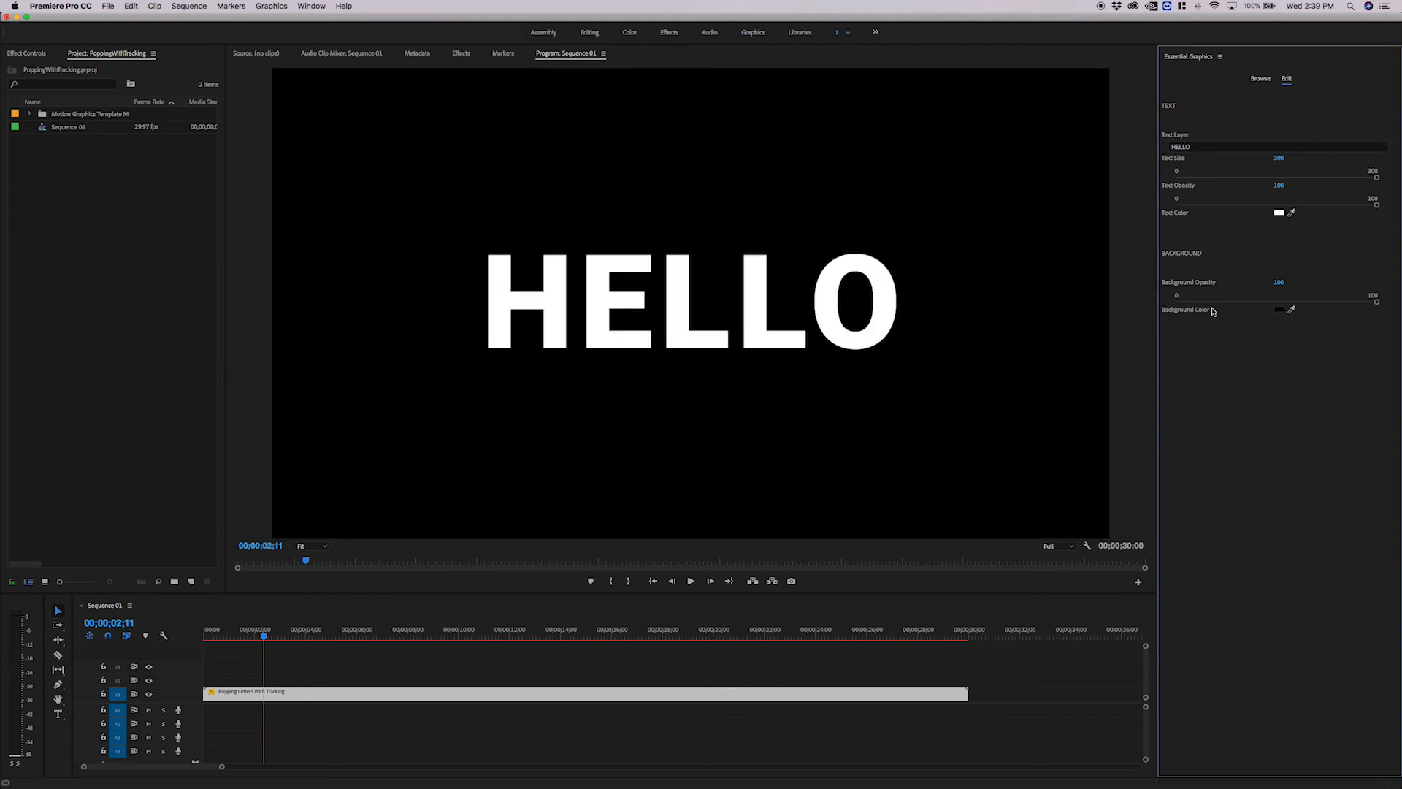
- Play the customized HELLO title from the start of the sequence to review its reveal
left_click(101, 638)
key("Home")
key("space")
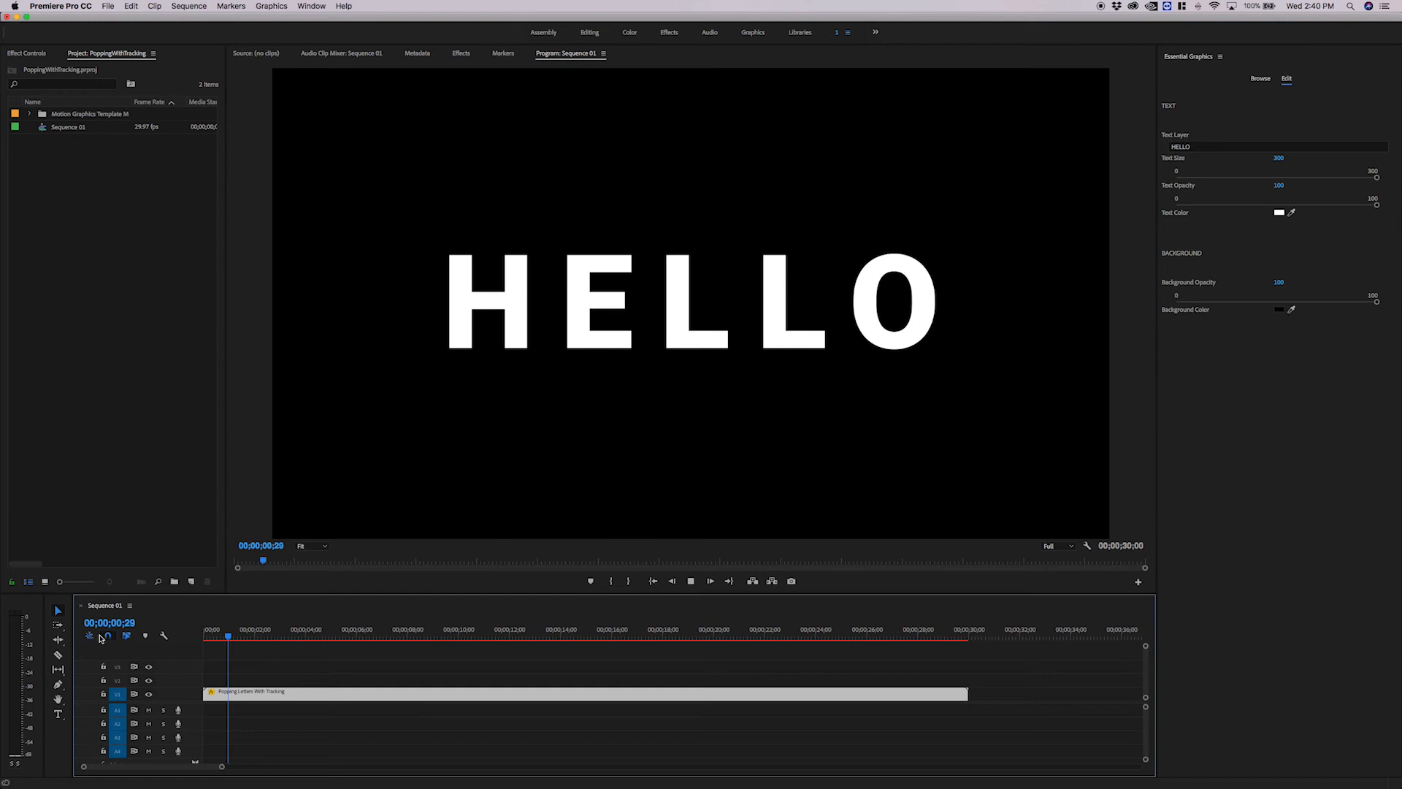
key("space")
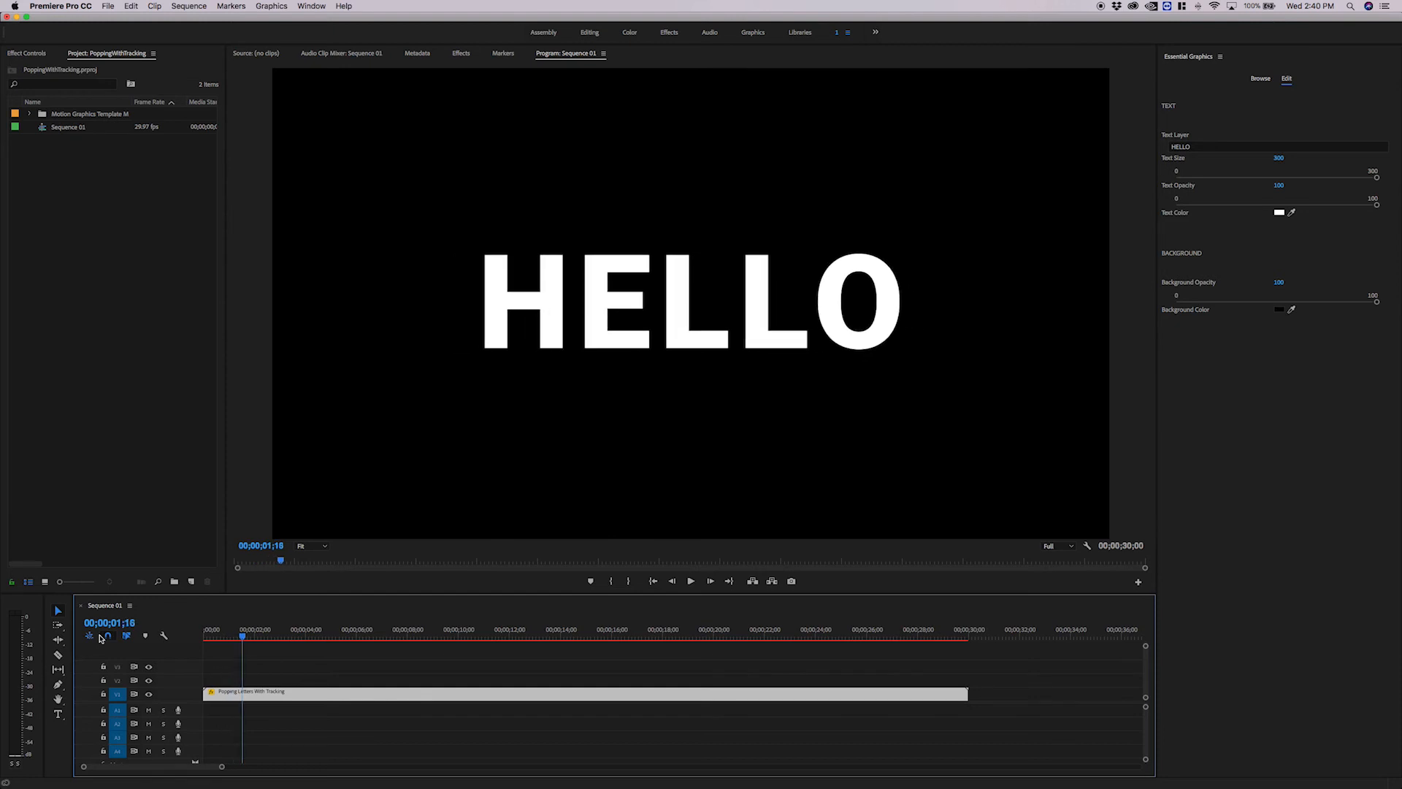